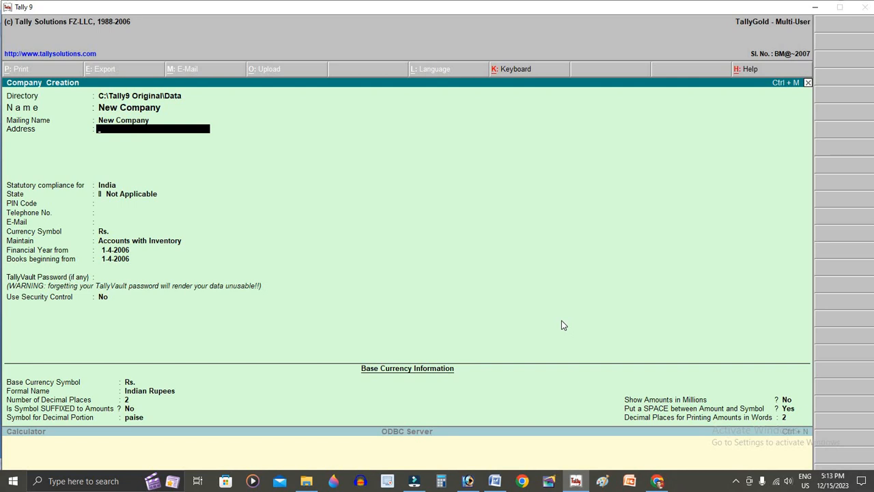
- Fill in the company's address, set the state to Chhatisgarh, and enter the corrected PIN code
text(Bilaspu)
key(Return)
key(Return)
key(Return)
text(Chh)
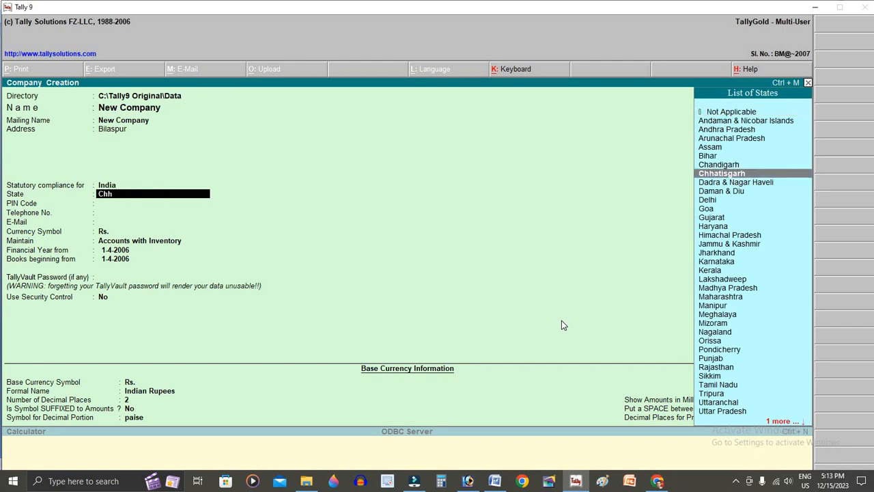
key(Return)
text(495113)
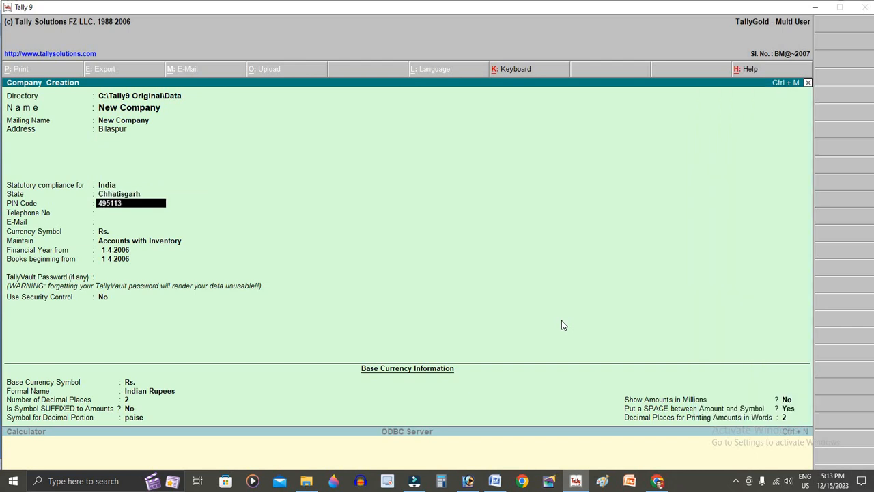
key(Return)
key(BackSpace)
text(495001)
key(Return)
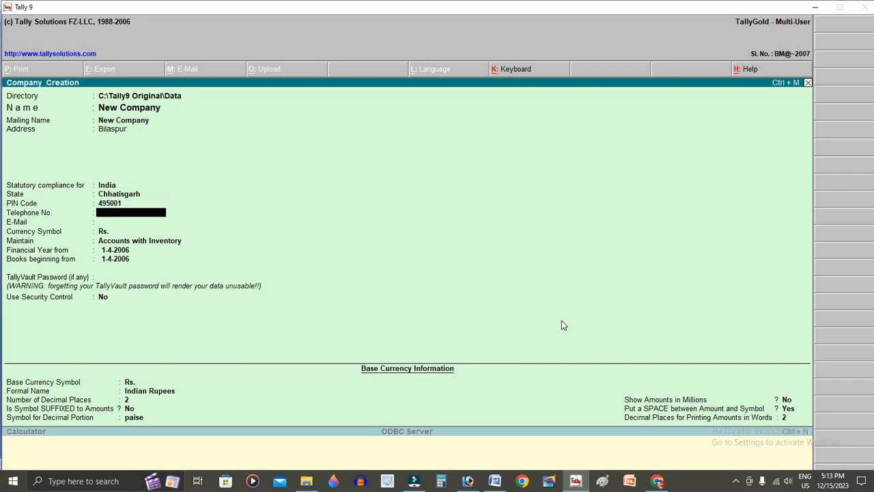
- Set the company to maintain Accounts Only from 1-4-2023 and create it
key(Return)
key(Return)
key(Return)
key(Up)
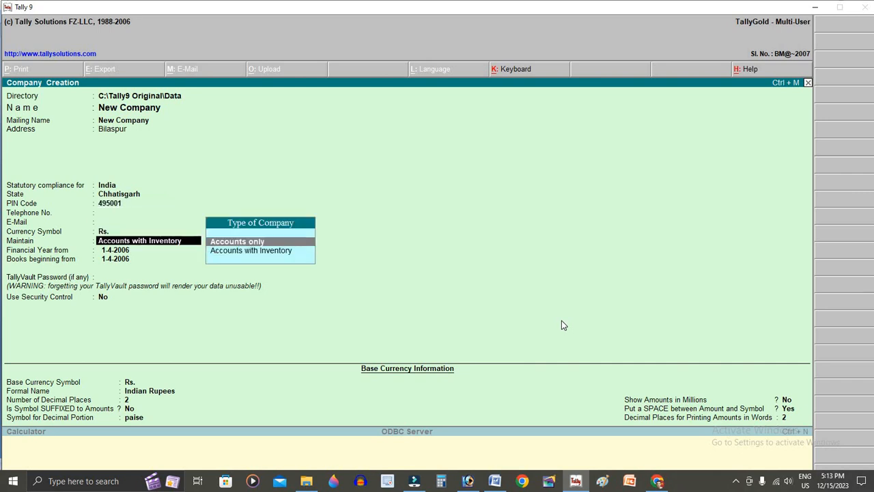
key(Return)
key(BackSpace)
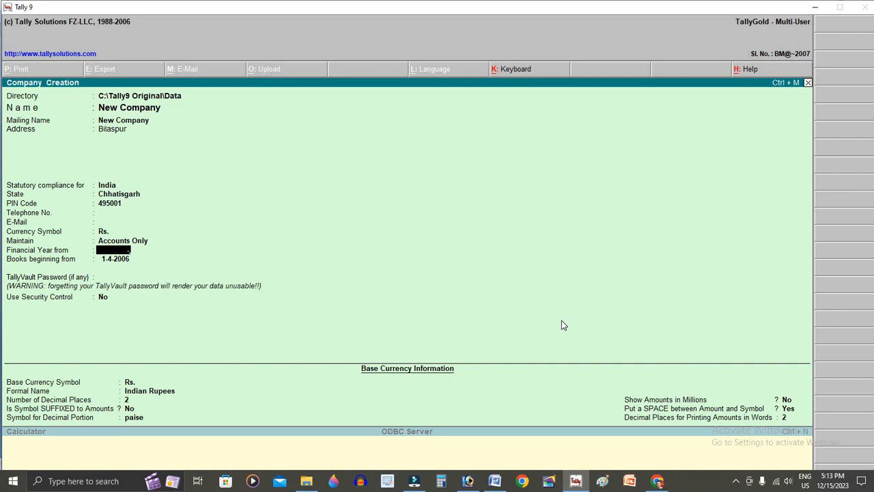
text(1-4-2023)
key(Return)
key(ctrl+a)
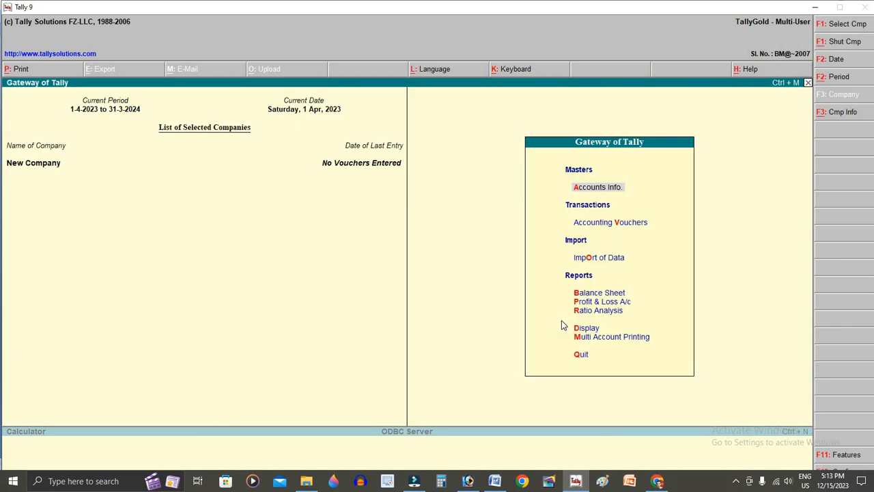
- Browse Accounts Info > Ledgers, then return to the Gateway of Tally
key(Return)
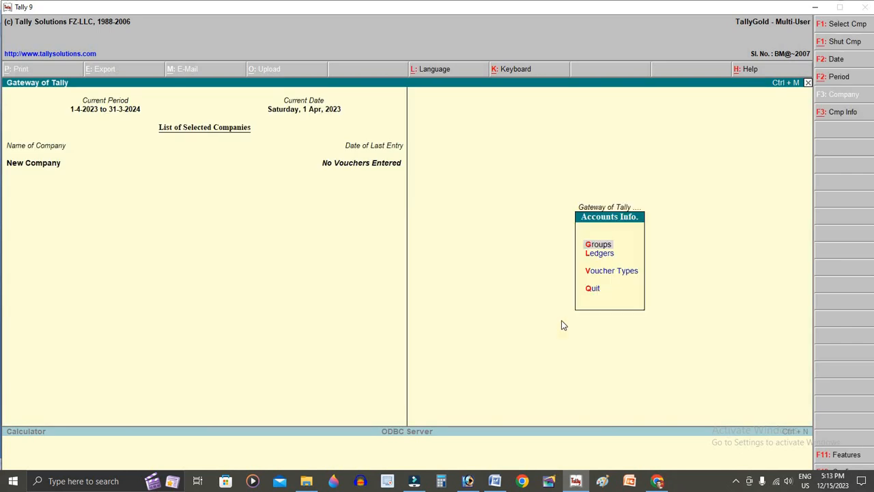
key(Down)
key(Return)
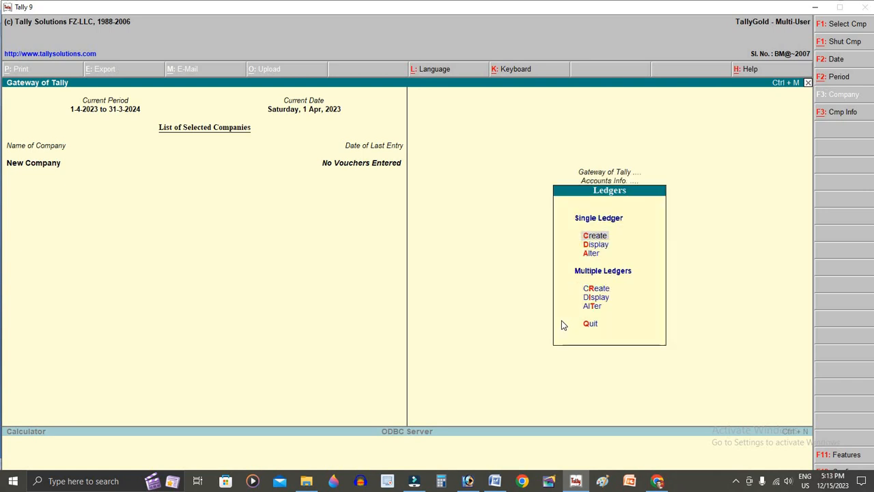
key(Escape)
key(Escape)
key(Escape)
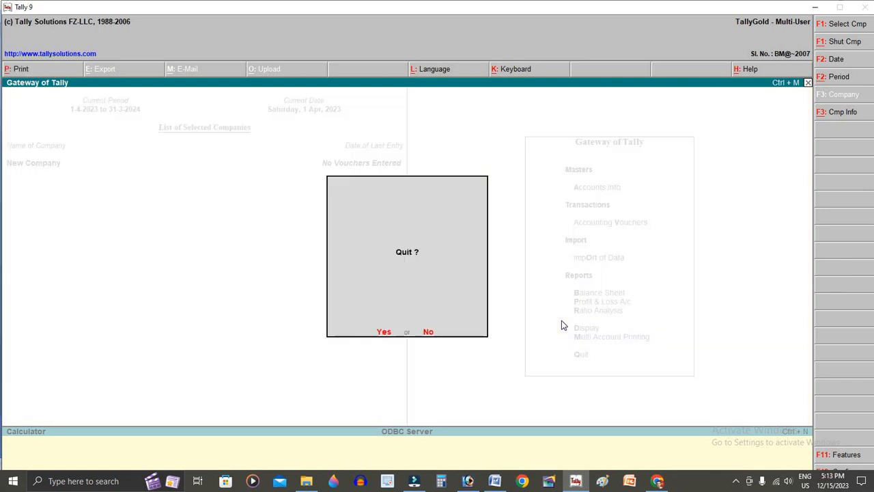
key(n)
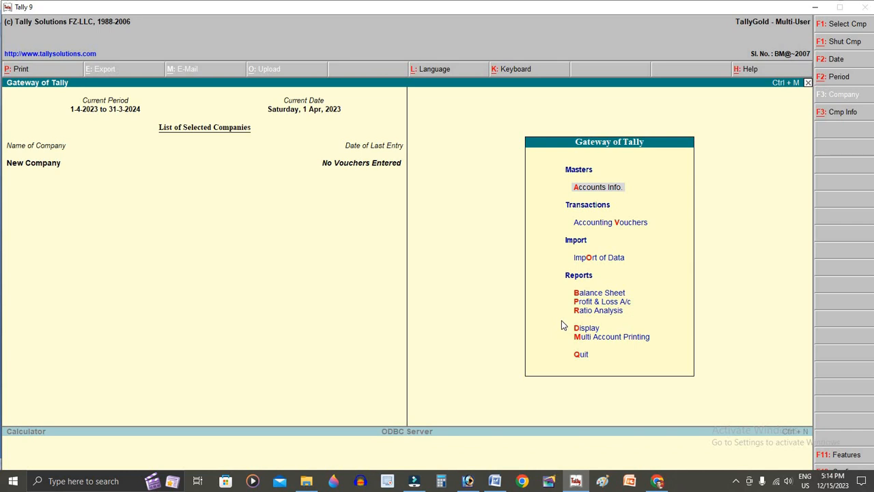
- Start a Payment voucher from Accounting Vouchers, then bring up the Word exercise
key(Down)
key(Return)
key(alt+Tab)
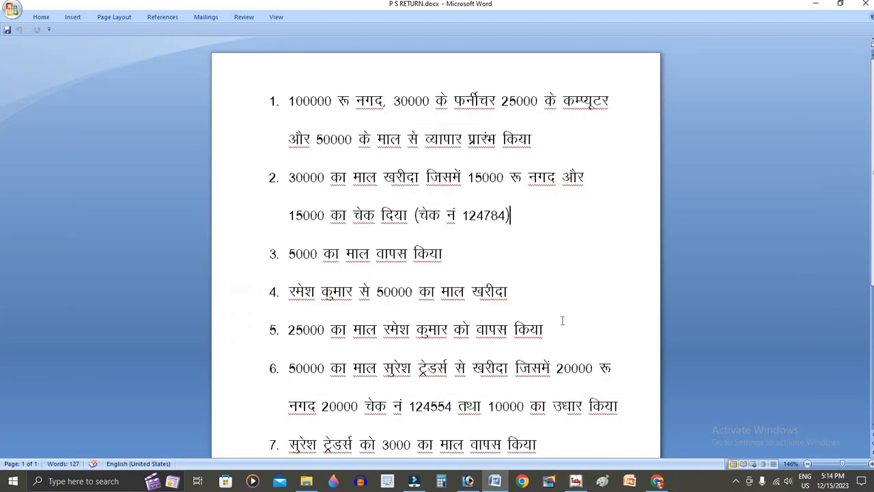
- Highlight transaction 1 (cash, furniture, computers and goods capital) in yellow
drag(289, 100, 579, 140)
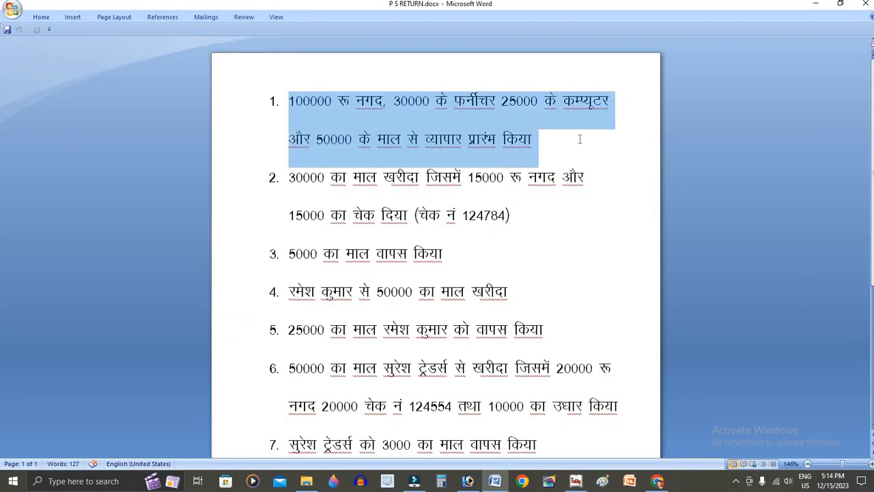
click(550, 167)
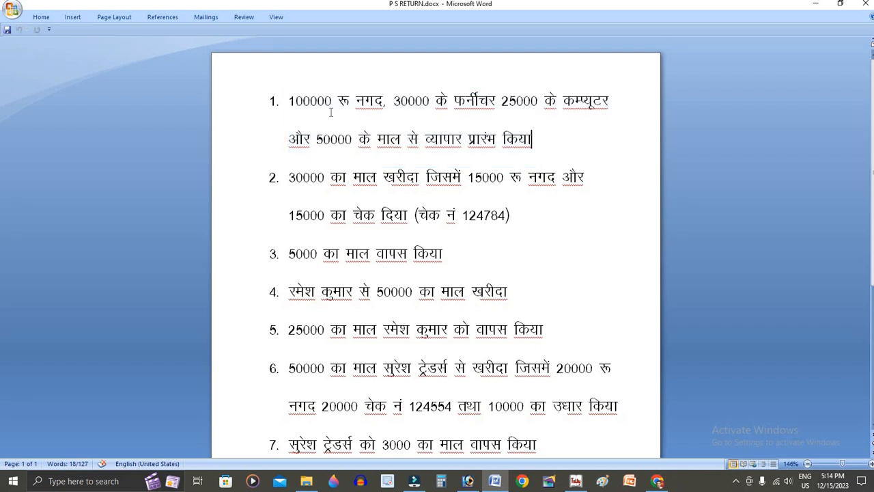
drag(289, 100, 564, 137)
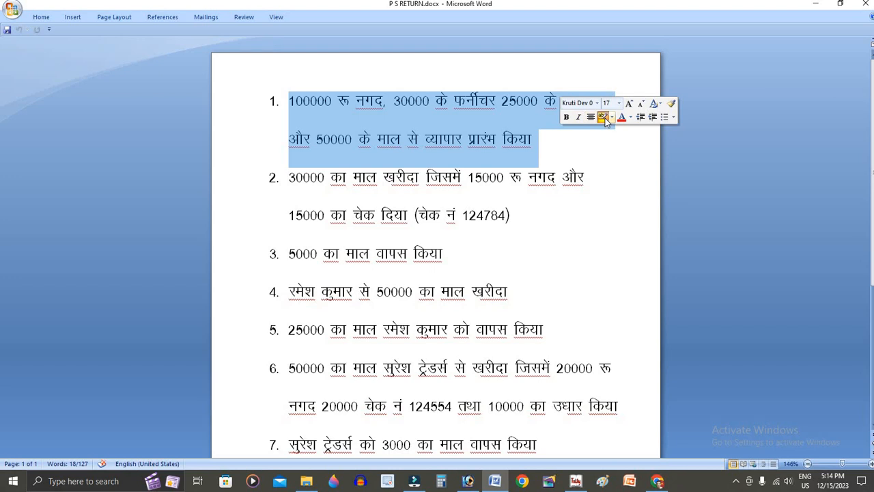
click(604, 118)
click(557, 179)
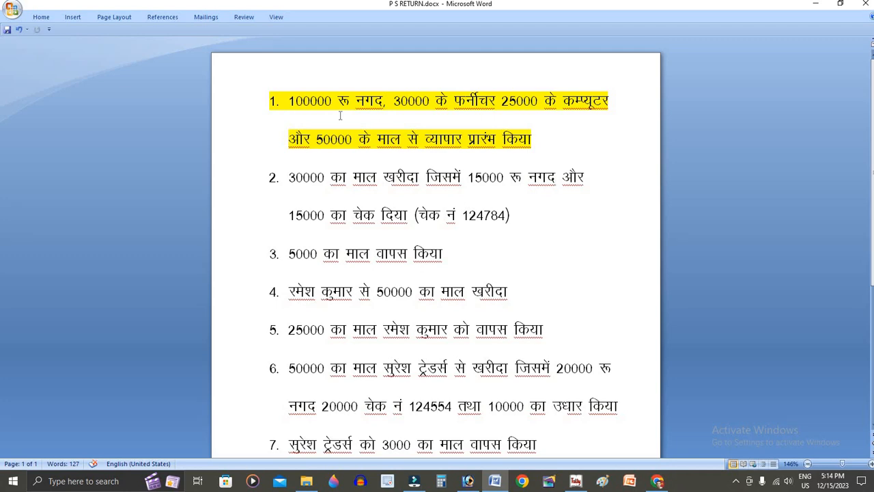
- Debit Cash 1,00,000 on payment voucher 1 and start a new debit row
key(alt+Tab)
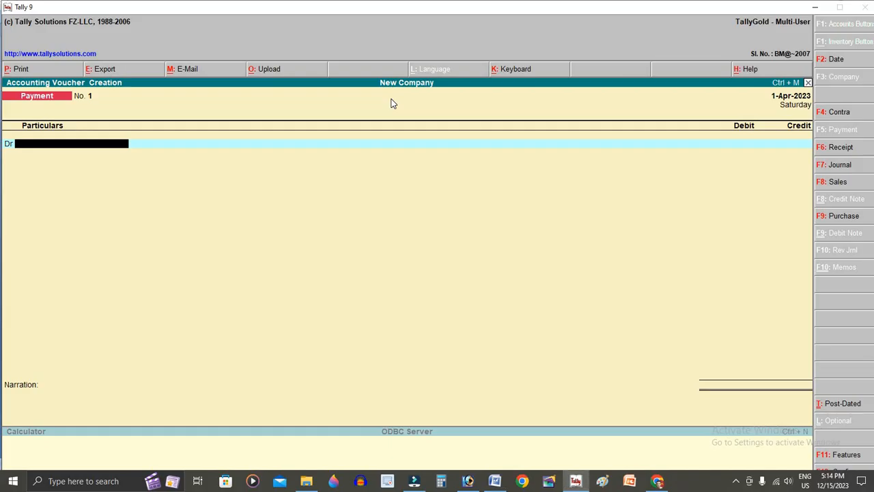
text(C)
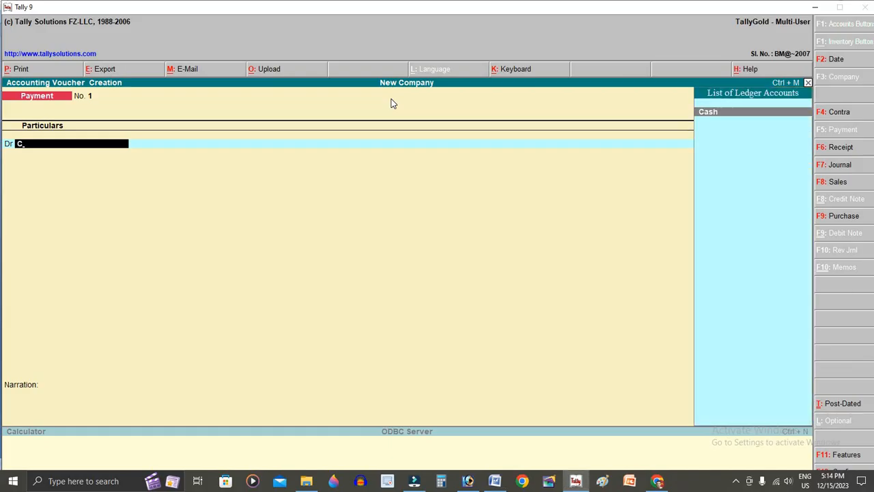
key(Return)
text(100000)
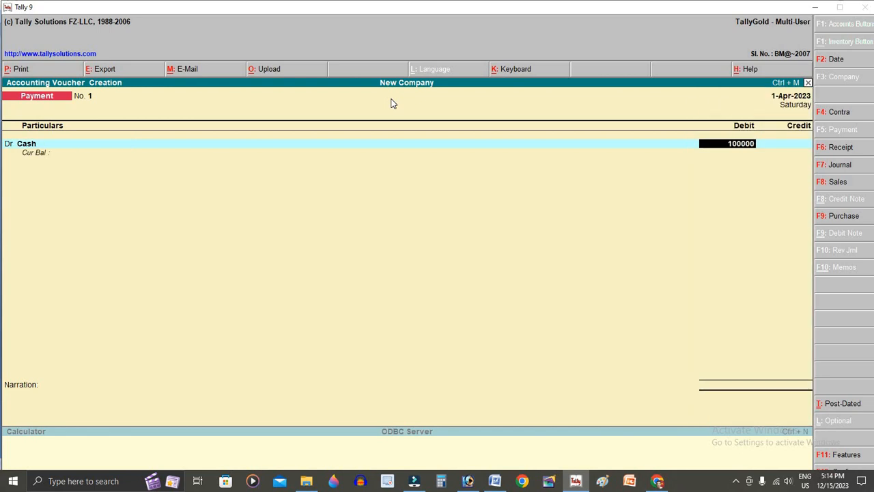
key(Return)
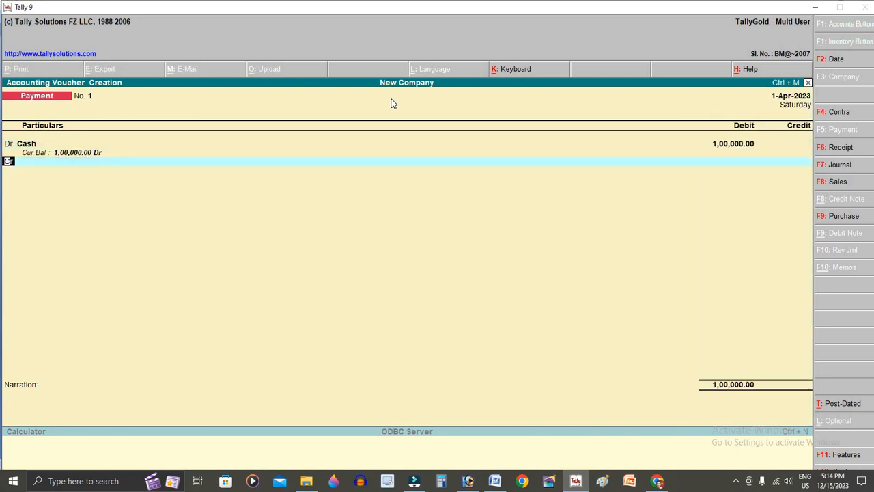
key(d)
key(Return)
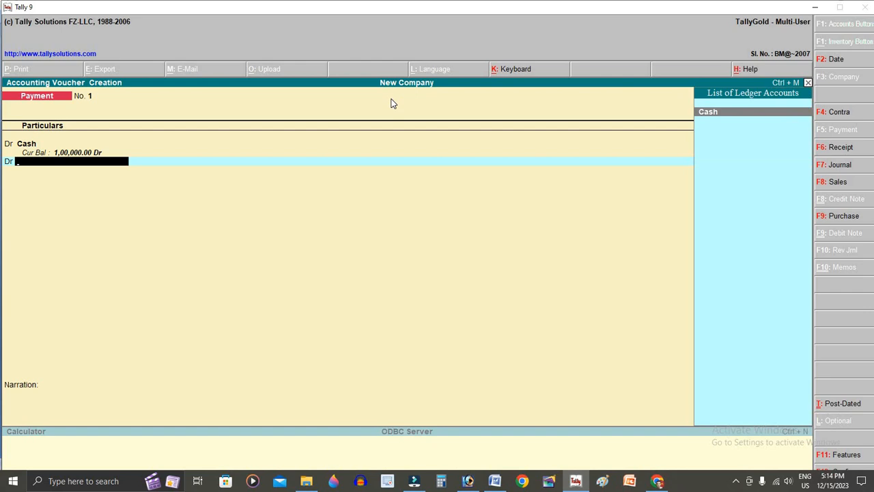
- Create a Furniture ledger under Fixed Assets from the voucher
key(alt+Tab)
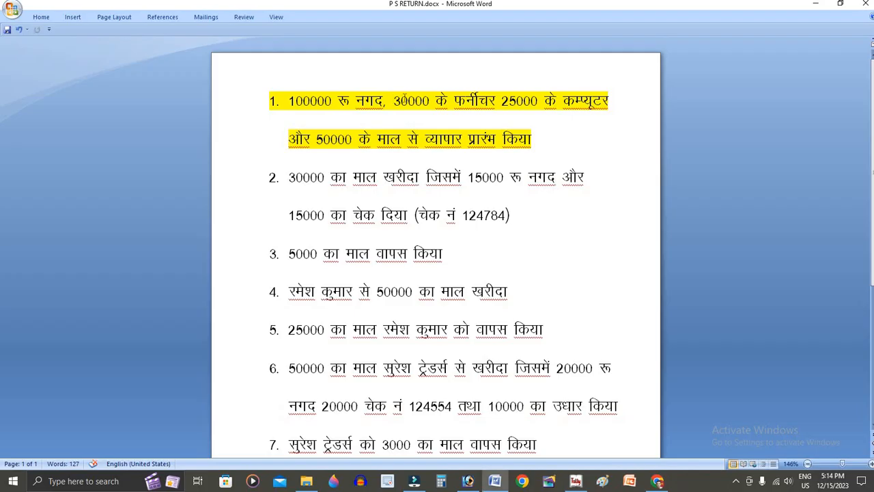
double_click(403, 101)
key(alt+Tab)
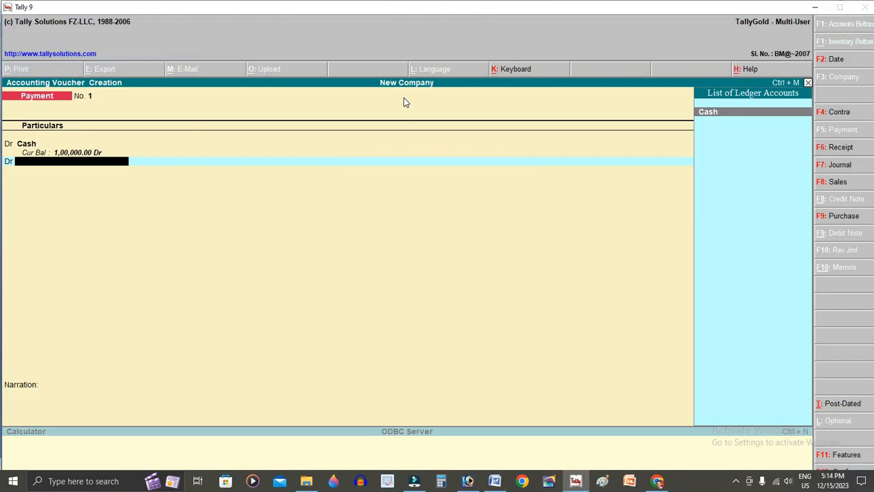
key(alt+c)
text(F)
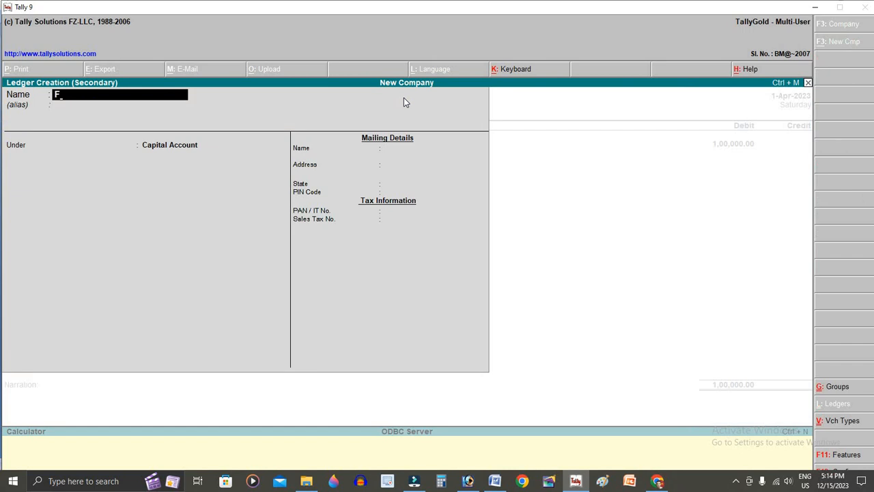
text(urniture)
key(Return)
text(f)
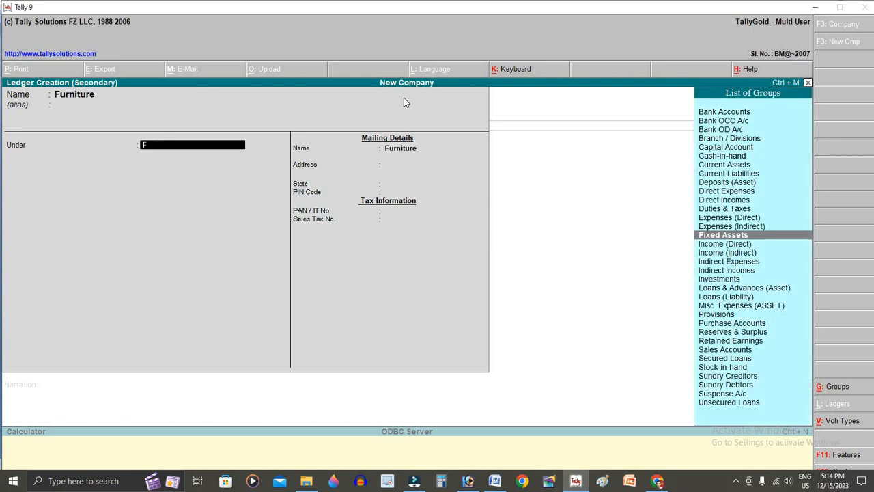
key(Return)
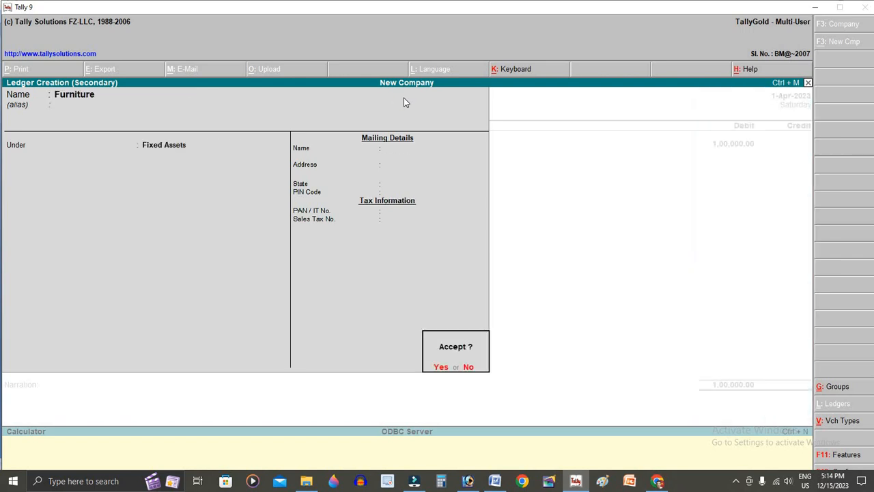
key(Return)
- Debit Furniture 30,000, checking the amount against the Word exercise
key(alt+Tab)
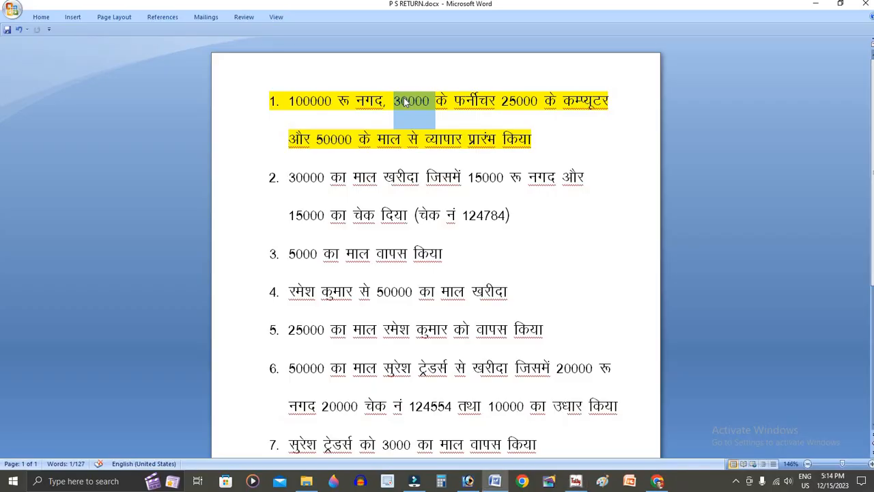
key(alt+Tab)
text(30000)
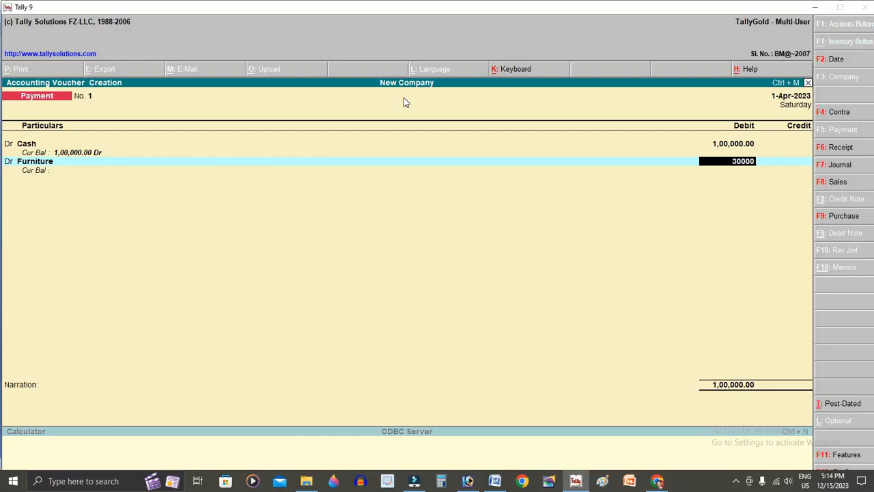
key(Return)
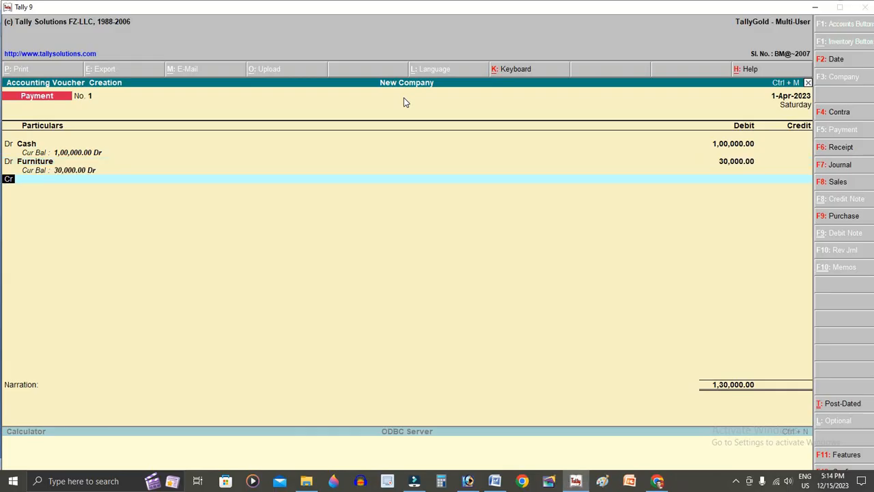
key(Return)
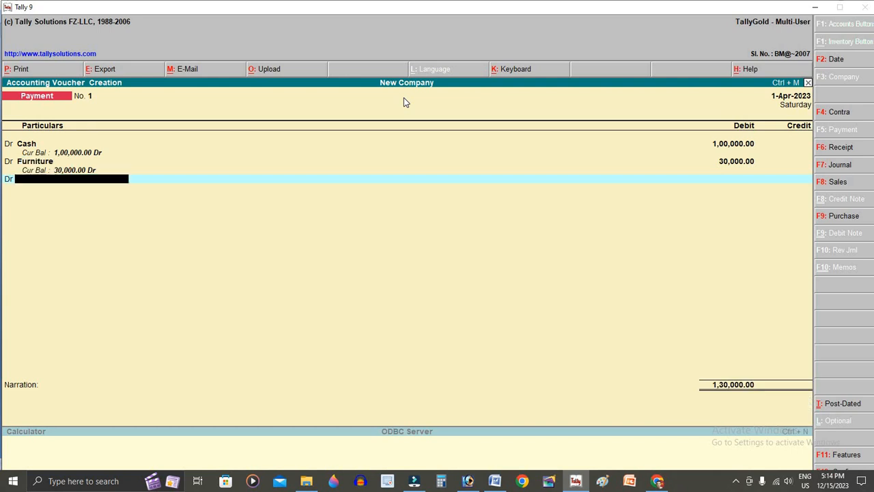
key(alt+Tab)
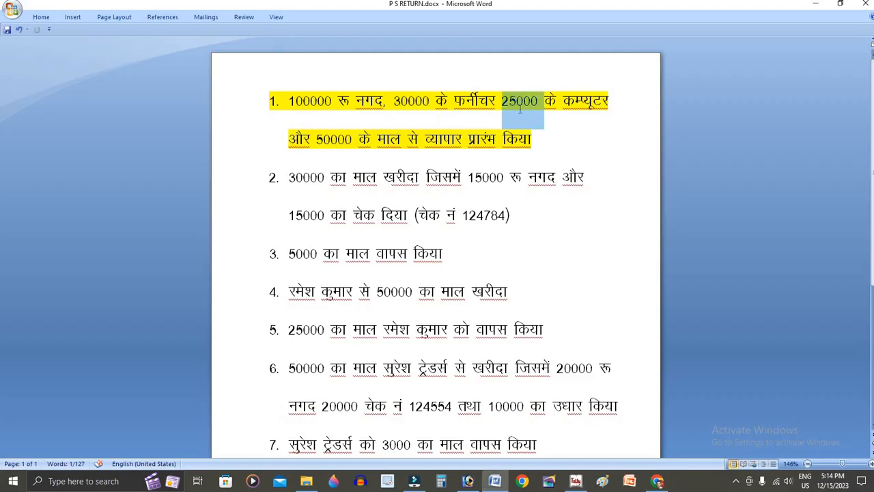
key(alt+Tab)
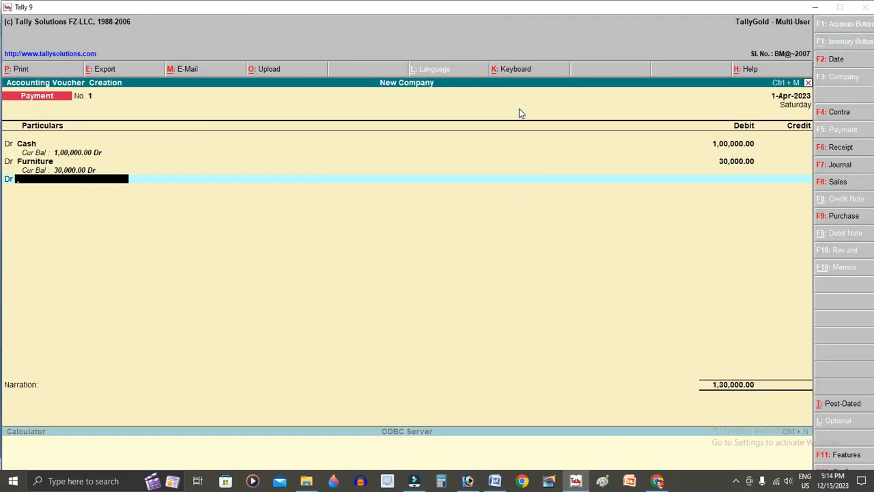
- Create a Computer ledger under Fixed Assets and debit it 25,000
key(alt+c)
text(Comp)
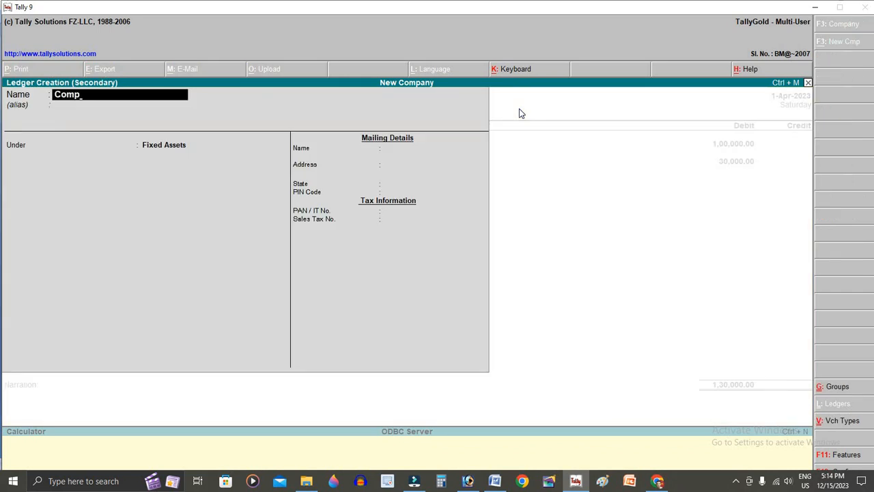
text(uter)
key(Return)
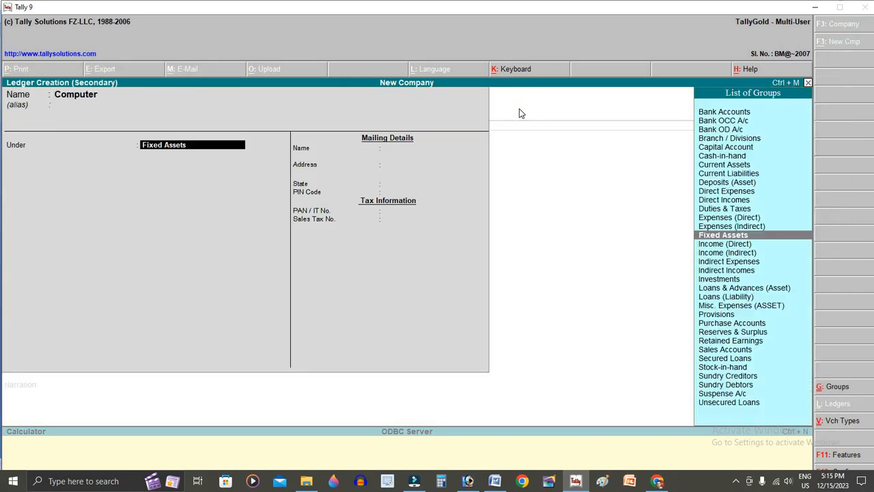
key(ctrl+a)
key(Return)
text(25000)
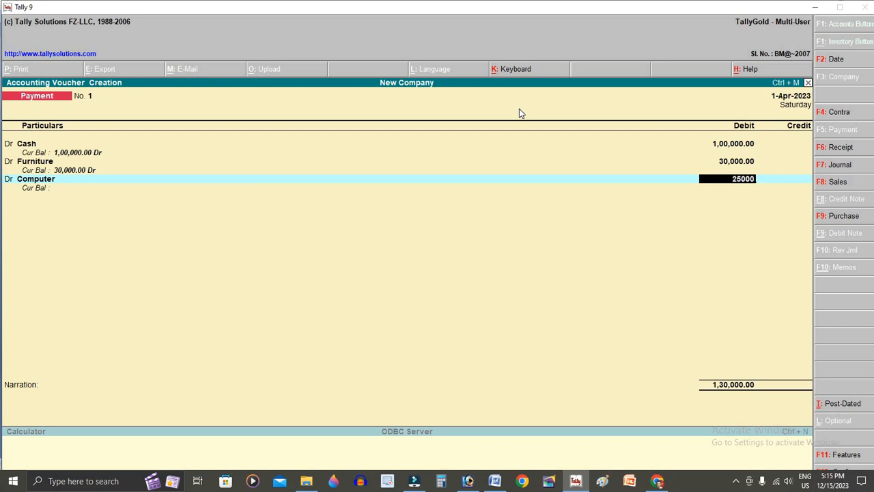
key(Return)
text(d)
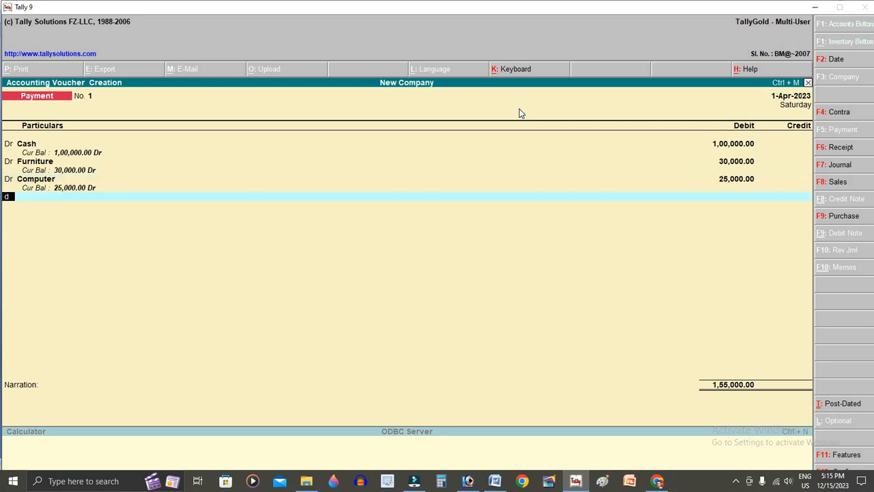
key(Return)
- Create Purchase A/c under Purchase Accounts and debit it 50,000
key(alt+Tab)
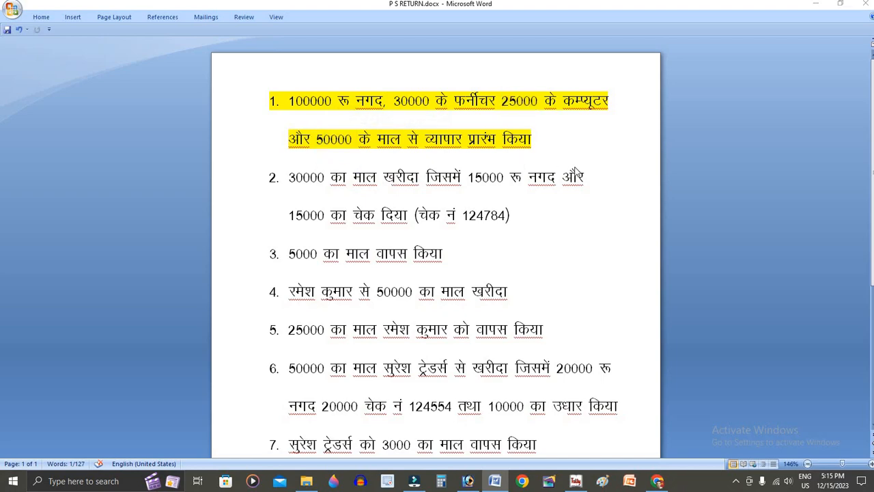
key(alt+Tab)
key(alt+c)
text(Pur)
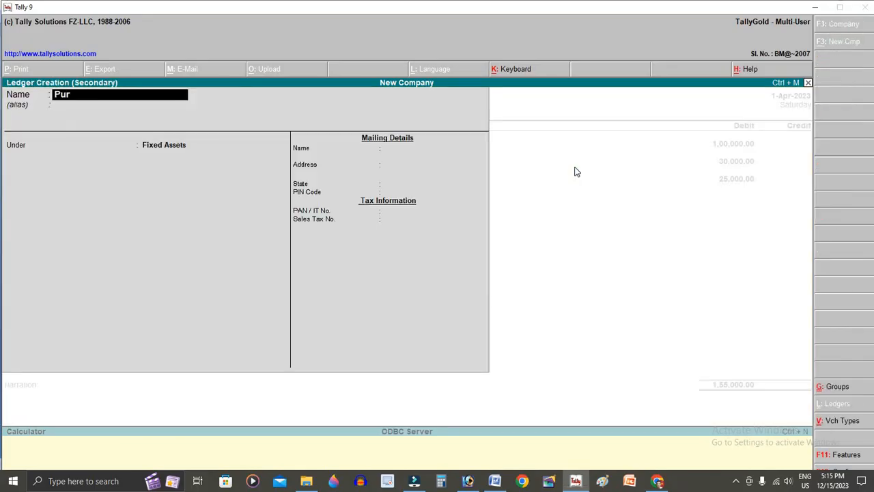
text(chase A/c)
key(Return)
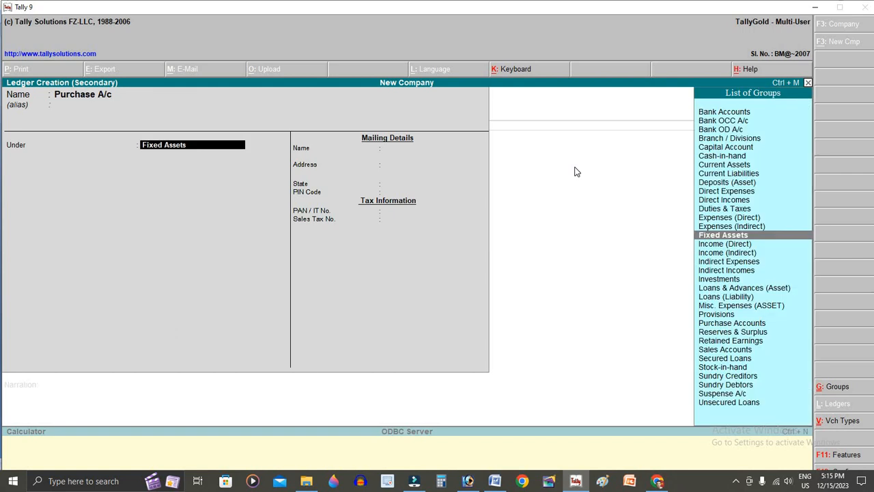
text(Pur)
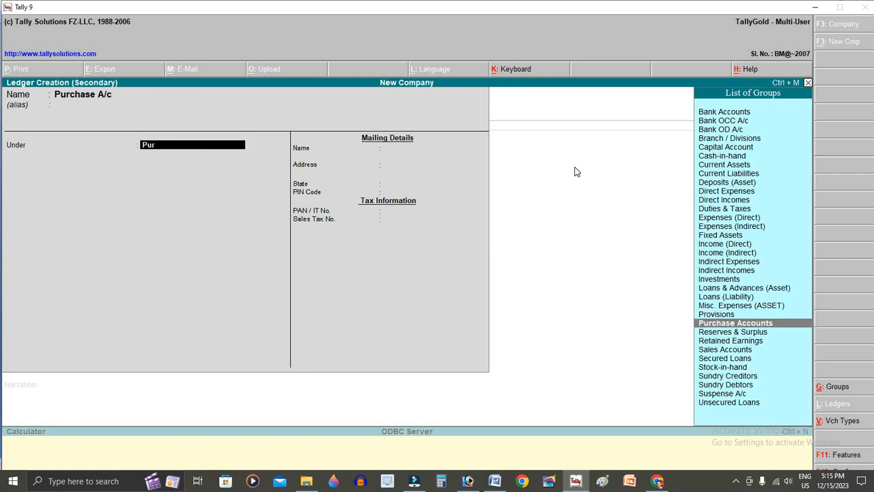
key(Return)
key(Return)
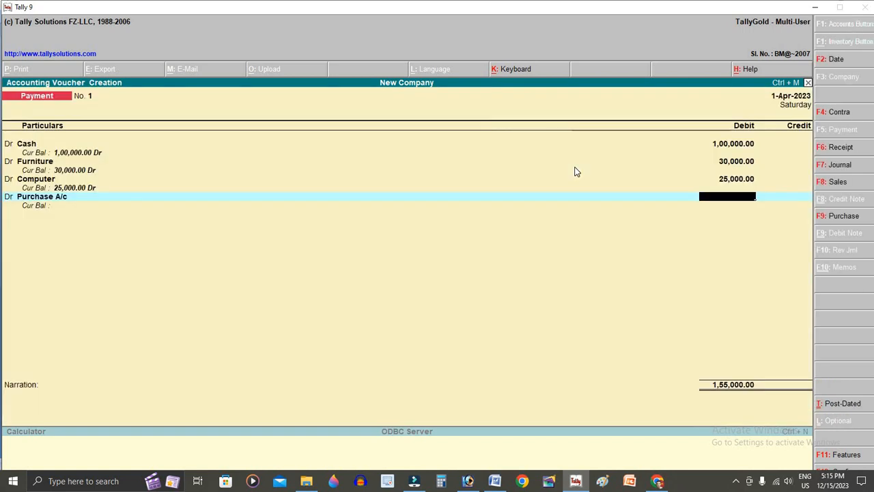
text(50000)
key(Return)
key(Return)
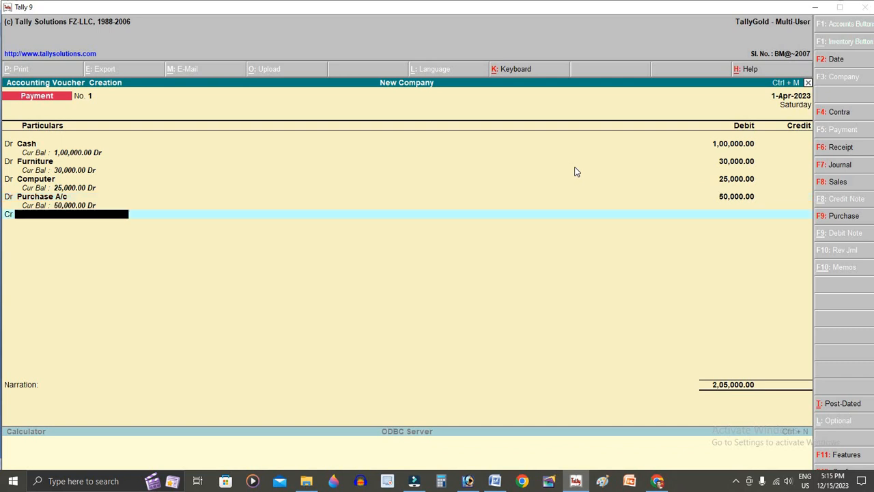
- Begin a new 'Capital a/c' ledger for the credit line
text(C)
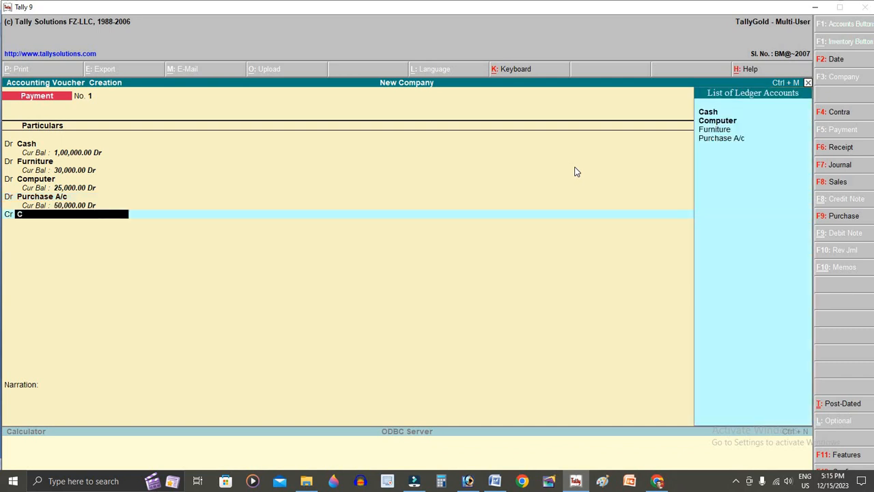
key(alt+c)
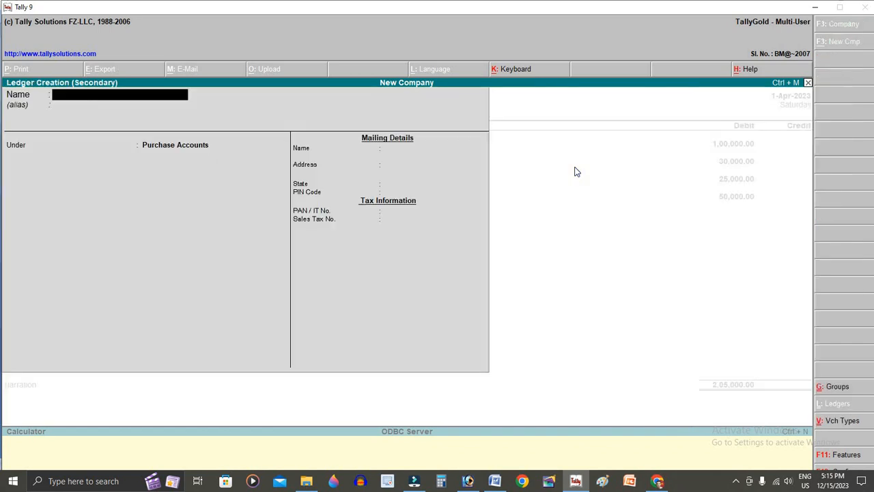
text(Capital a/c)
- Name the ledger Capital A/c and place it under the Capital Account group
key(Return)
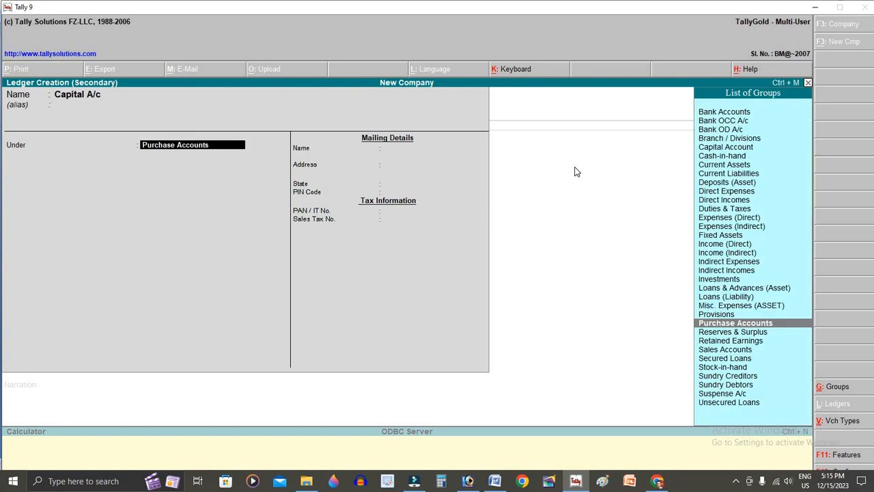
text(Cap)
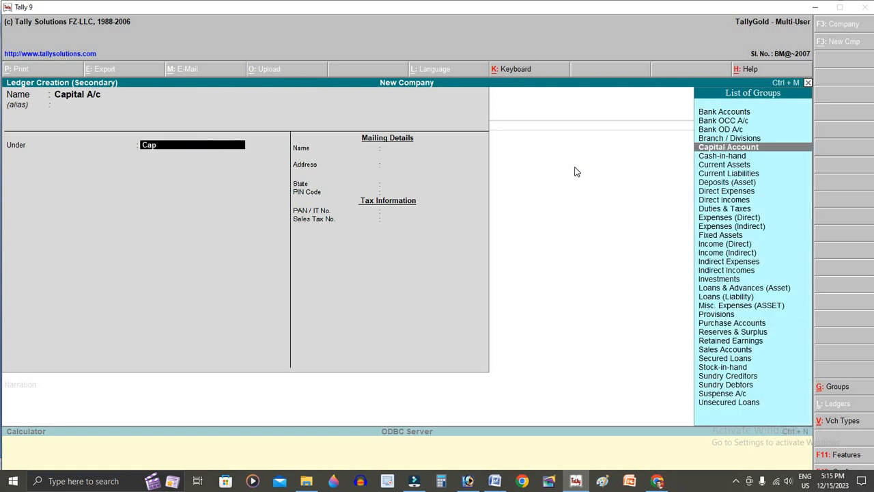
key(Return)
key(Return)
key(Return)
key(Return)
key(Return)
key(Return)
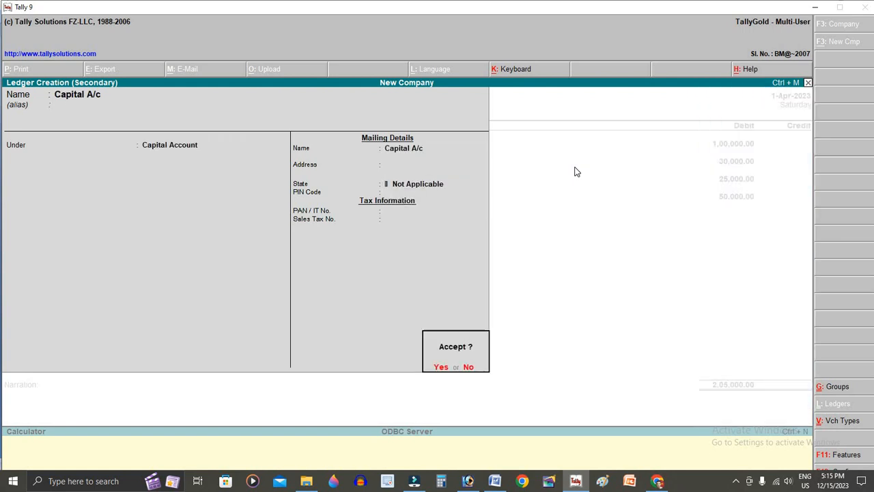
key(Return)
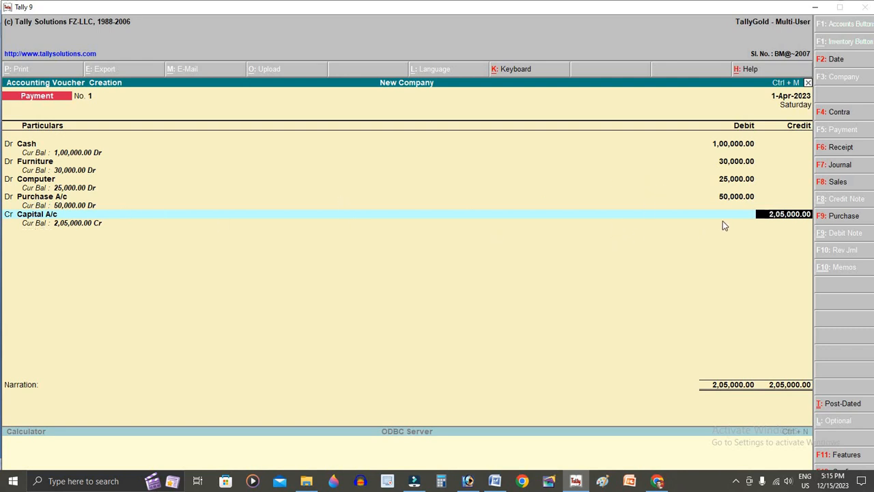
key(Return)
key(Return)
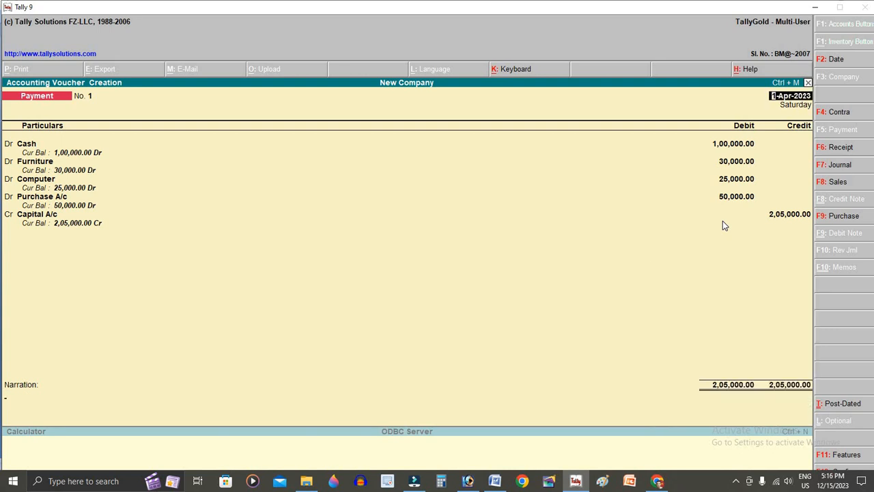
key(Down)
key(Down)
key(Down)
key(Down)
key(Down)
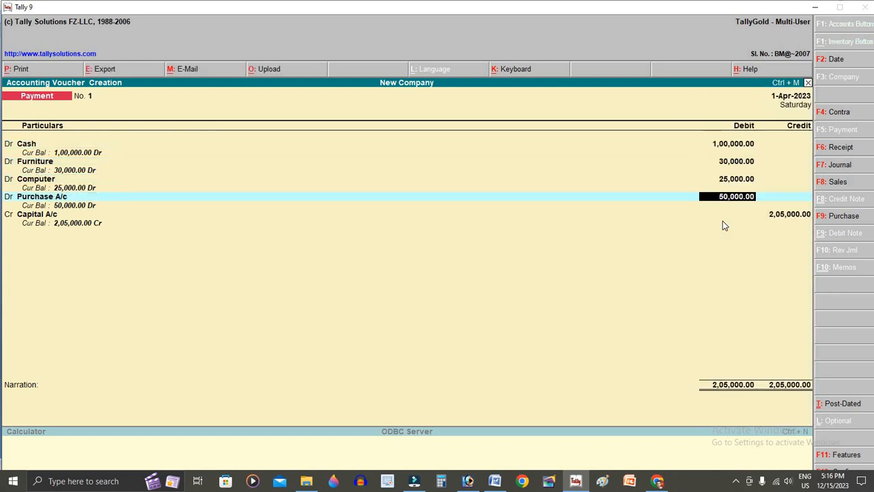
key(Return)
key(Return)
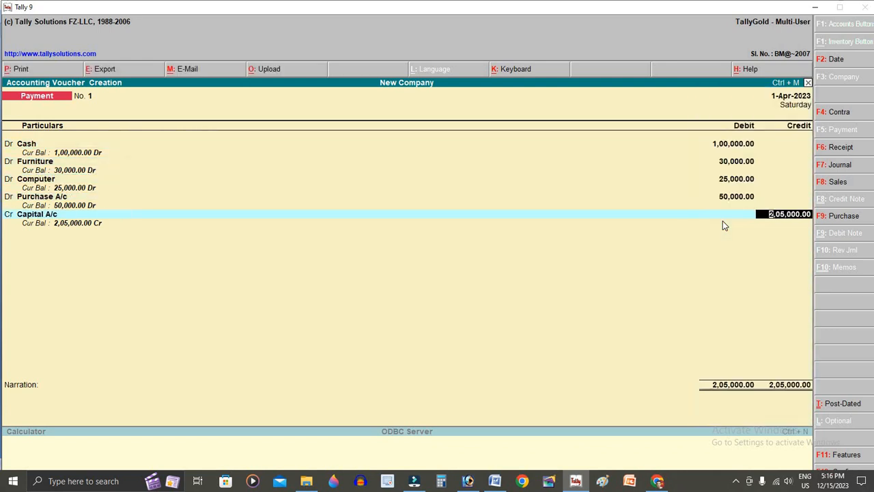
key(Return)
key(Return)
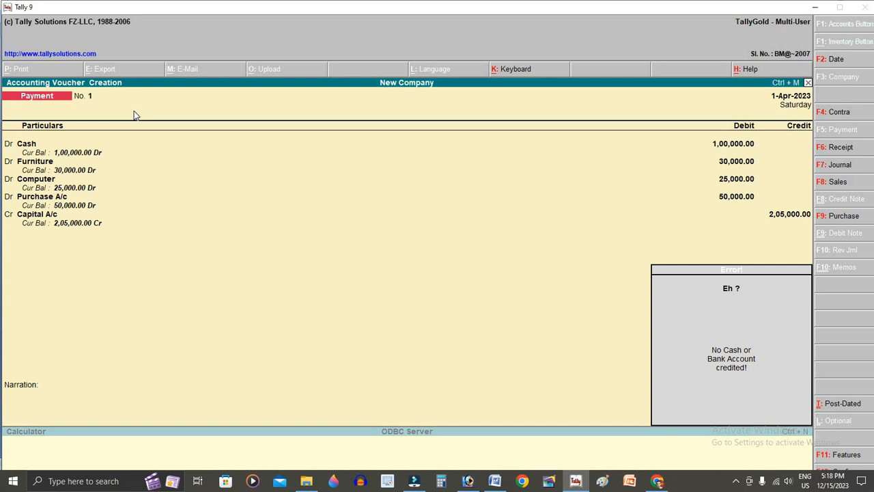
key(Escape)
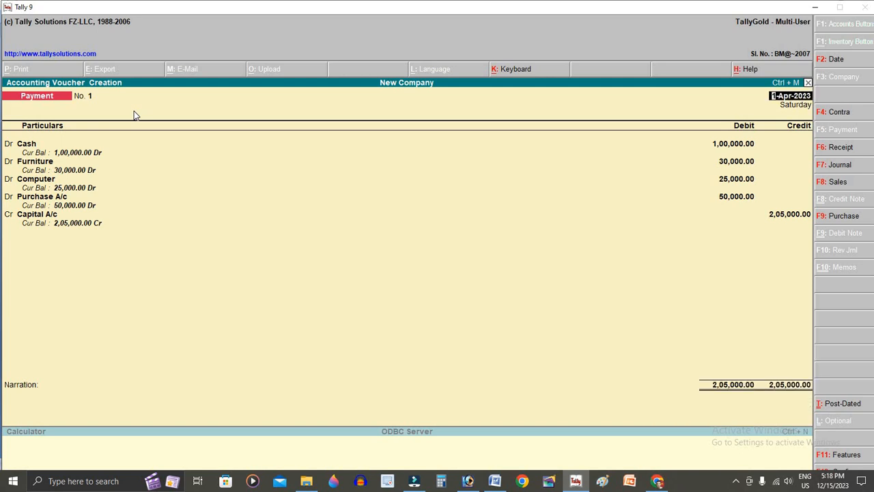
- Convert the voucher to a Receipt and credit Capital A/c 2,05,000
key(F6)
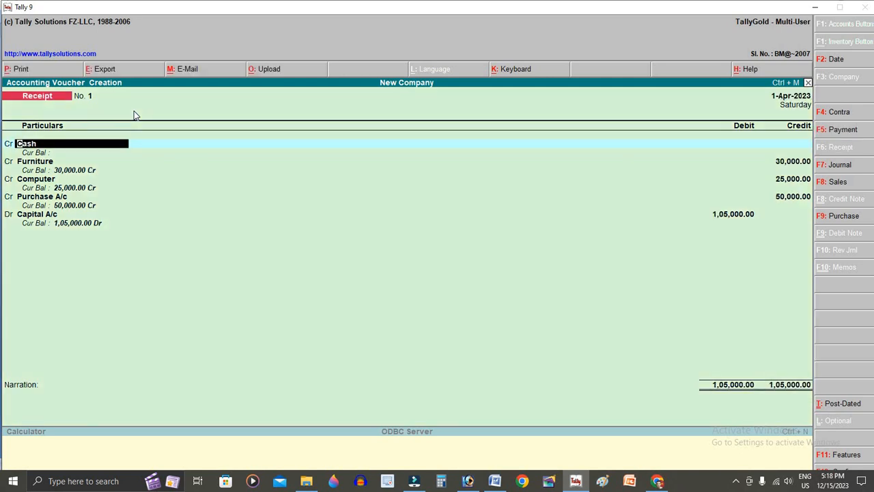
key(F2)
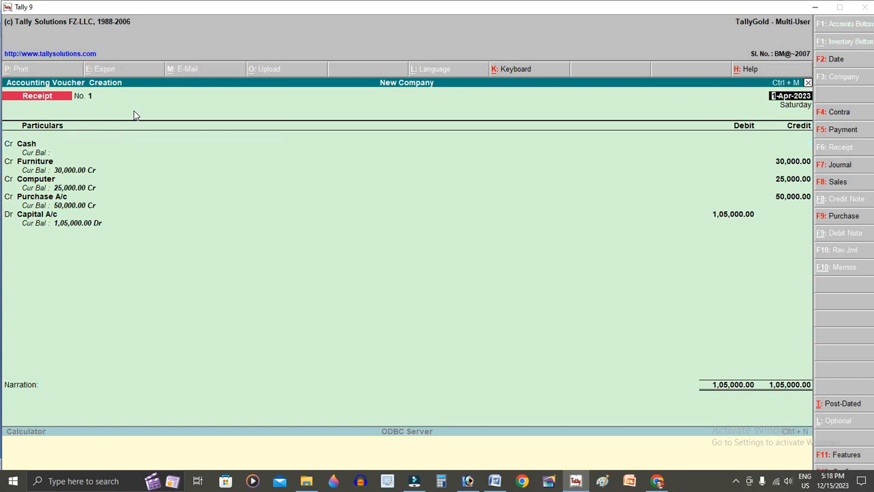
key(Return)
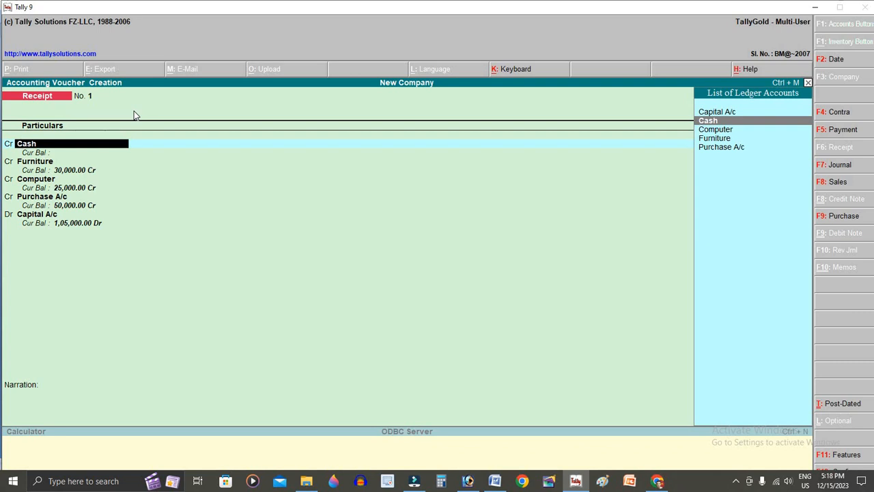
text(C)
key(Return)
text(2)
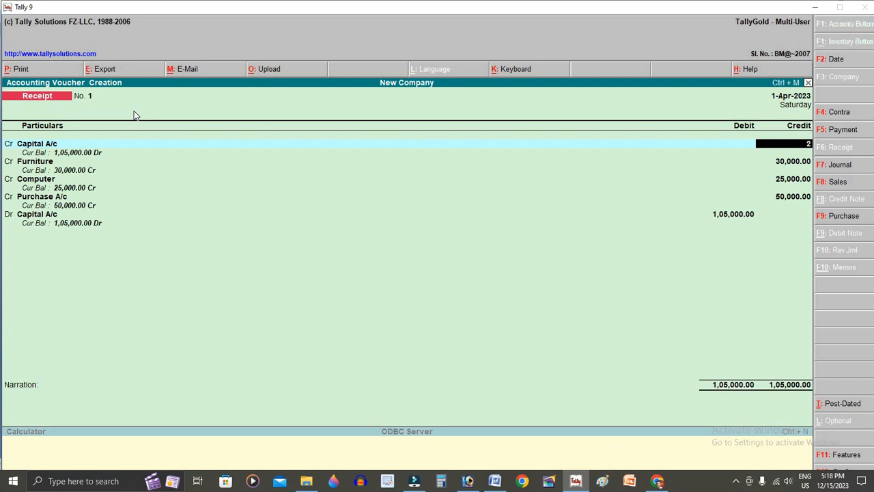
text(,05,000)
key(Return)
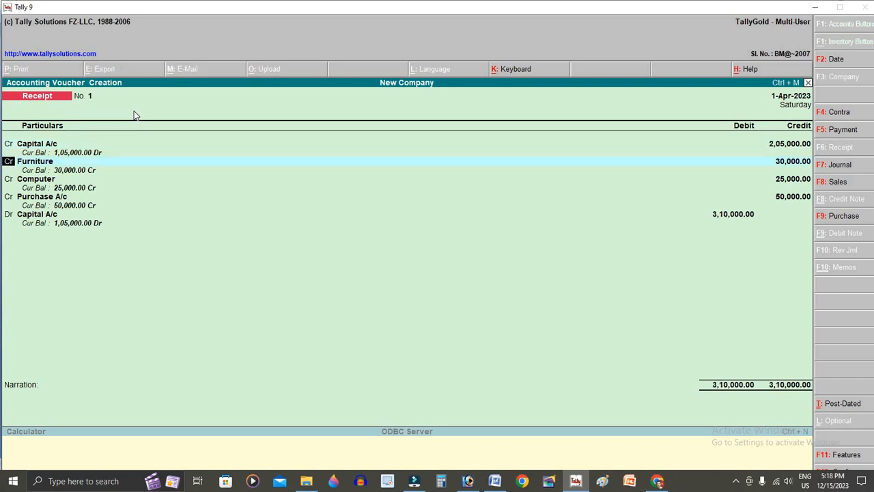
- Debit Furniture 30,000, Computer 50,000 and Purchase A/c 25,000
key(d)
key(Return)
key(Return)
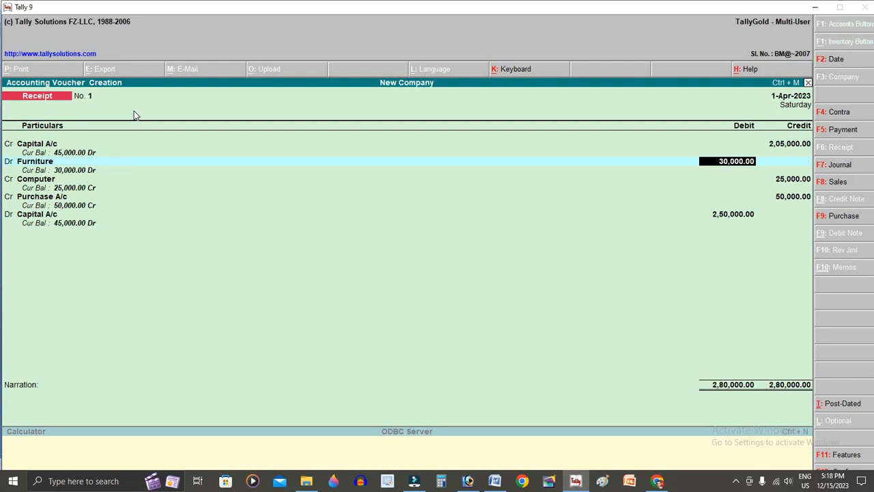
key(alt+Tab)
key(alt+Tab)
key(Return)
key(d)
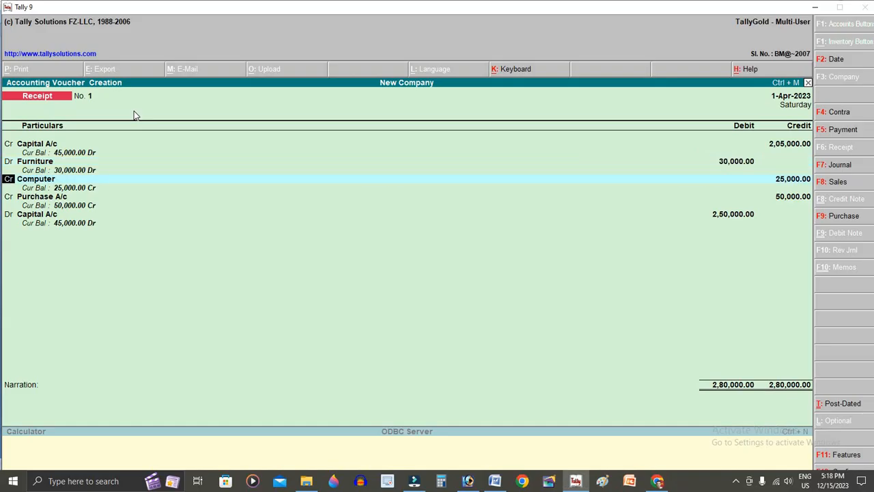
key(Return)
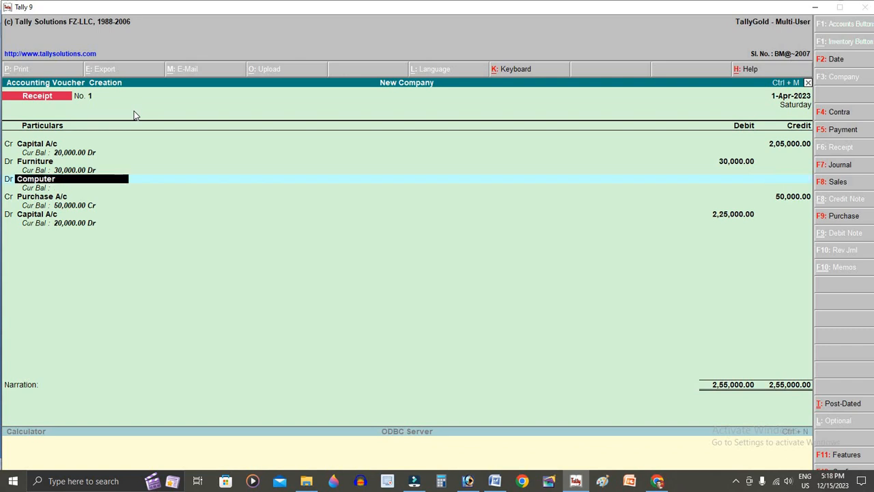
key(Return)
text(50,000)
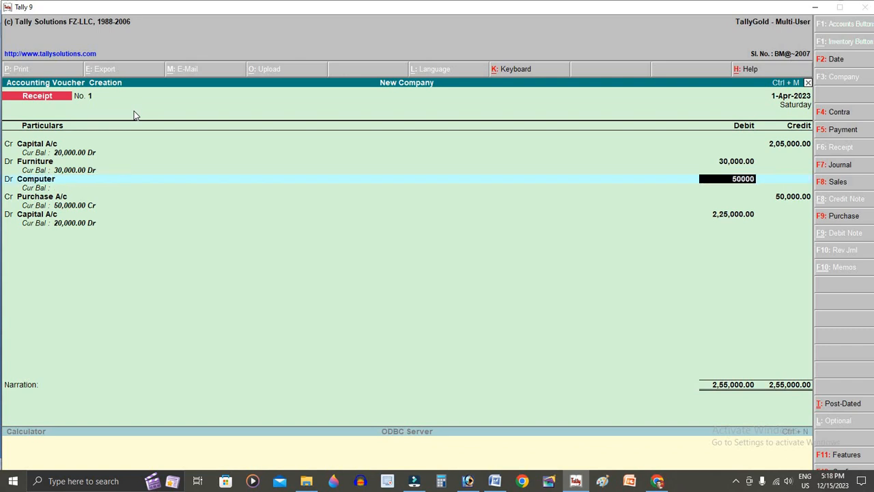
key(Return)
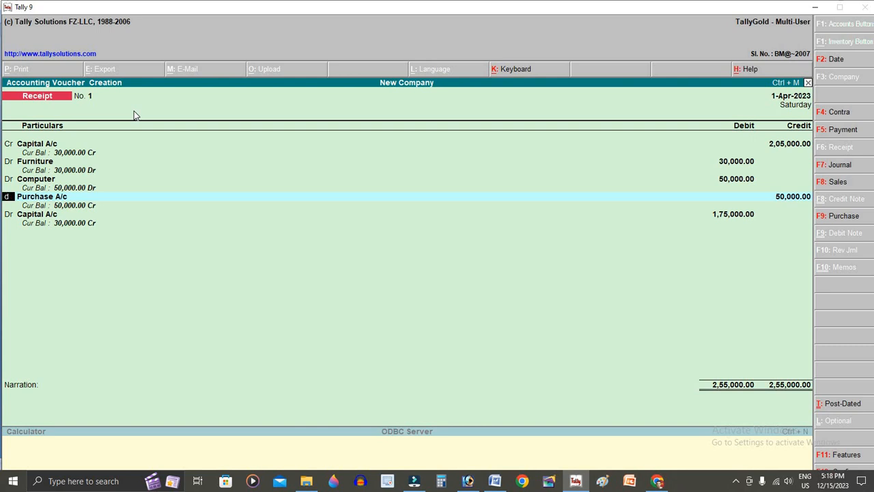
key(d)
key(Return)
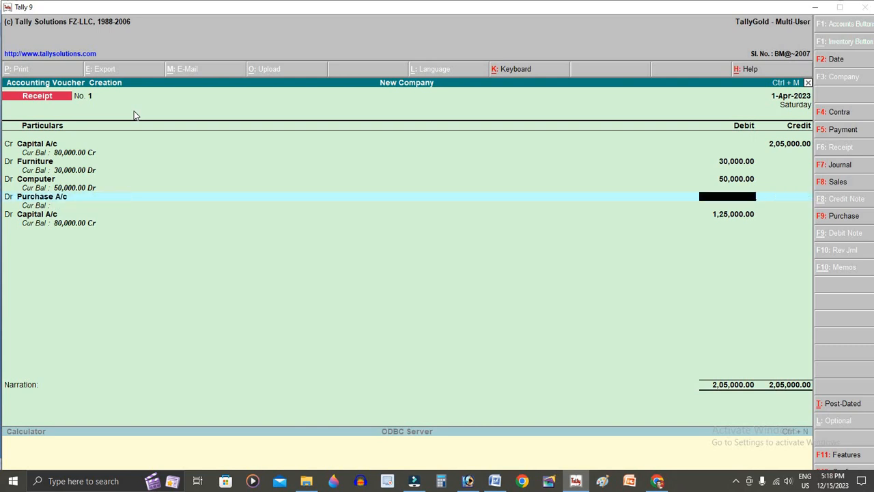
text(25000)
key(Return)
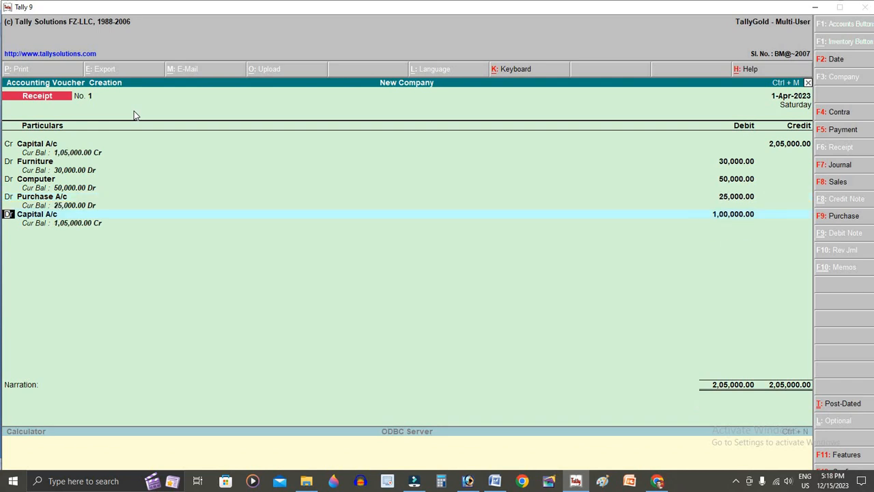
- Change the last debit ledger to Cash 1,00,000 and skip the narration
key(Return)
text(Ca)
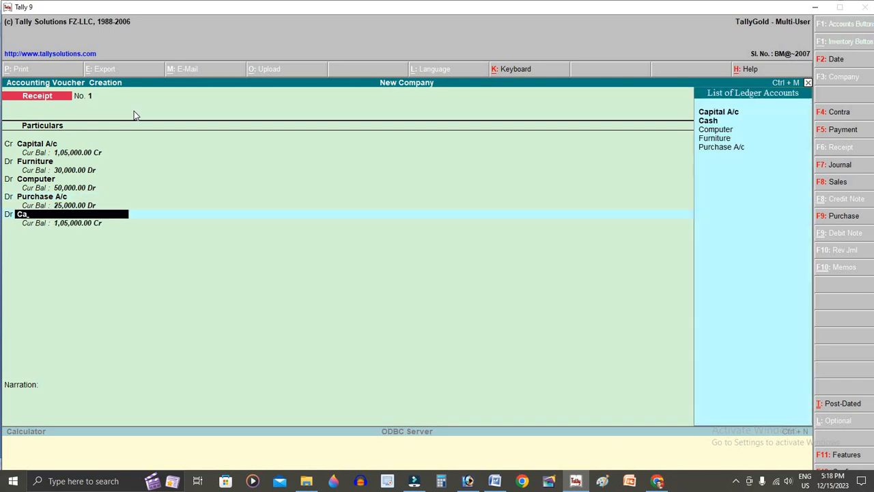
text(s)
key(Return)
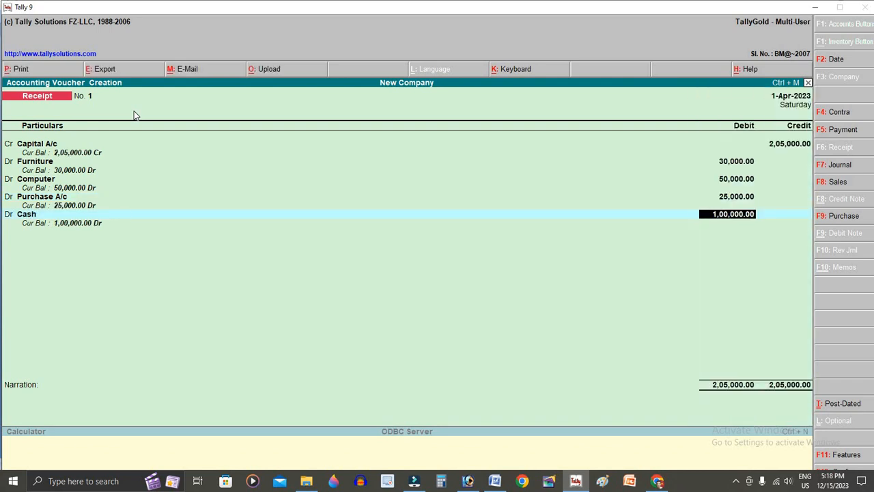
key(Return)
key(Return)
key(Return)
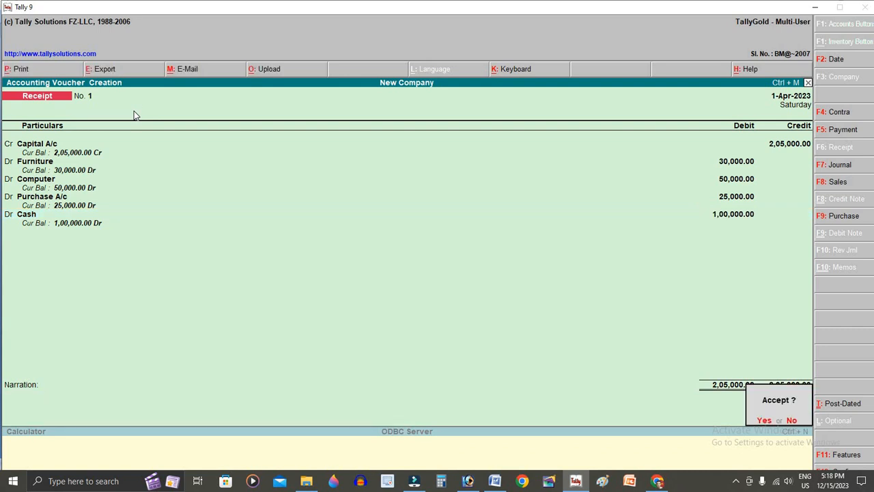
key(Return)
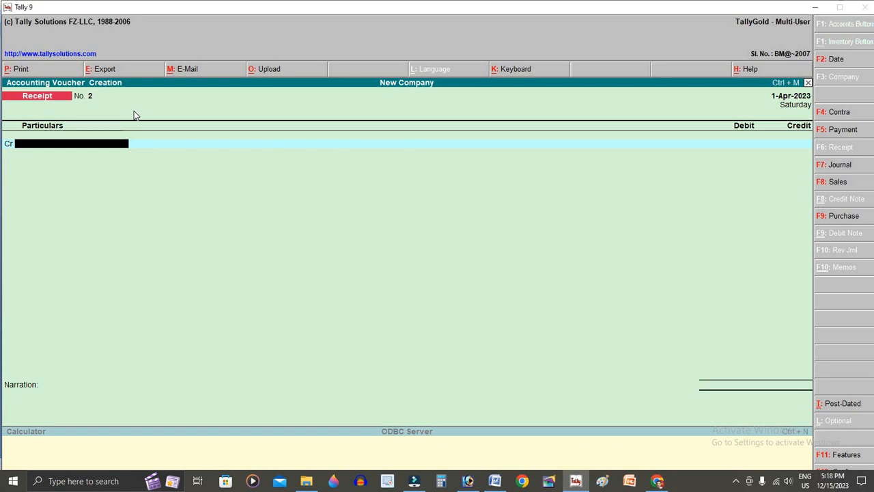
- Highlight item 2 (30000 goods, half cash, half cheque) in yellow
key(alt+Tab)
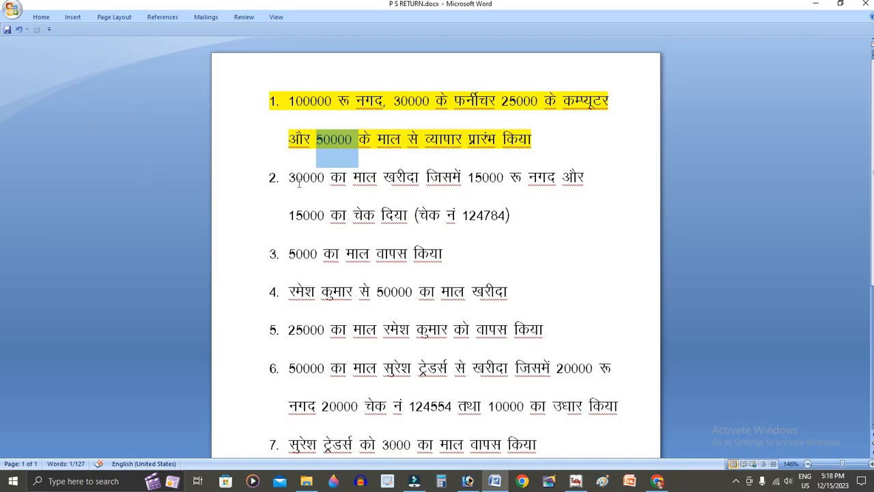
drag(289, 180, 346, 182)
drag(346, 182, 513, 216)
key(ctrl+z)
click(466, 198)
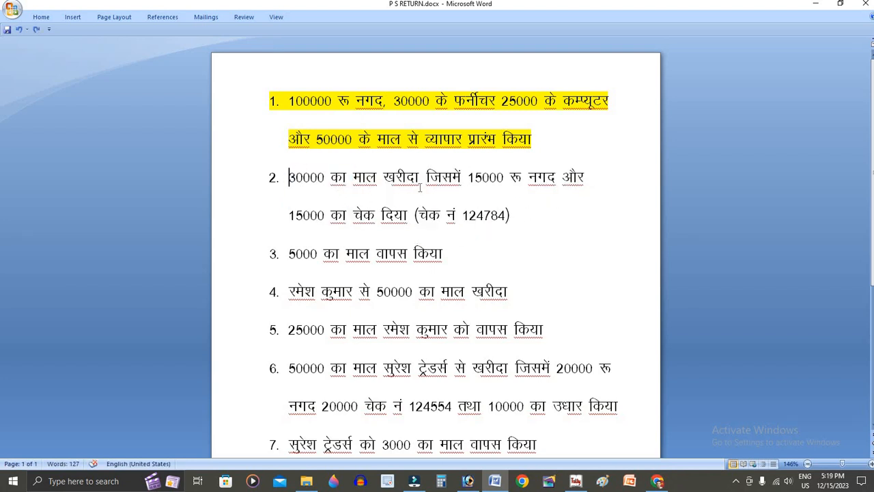
drag(289, 177, 504, 218)
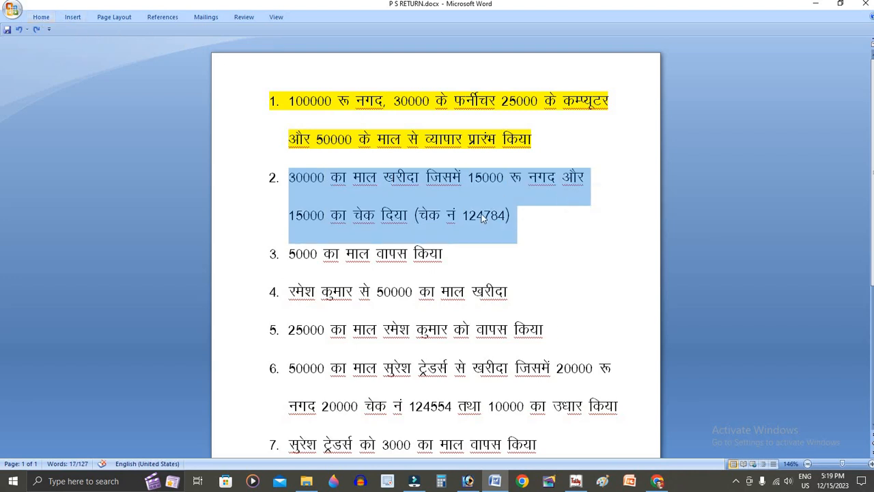
drag(530, 222, 545, 237)
click(291, 180)
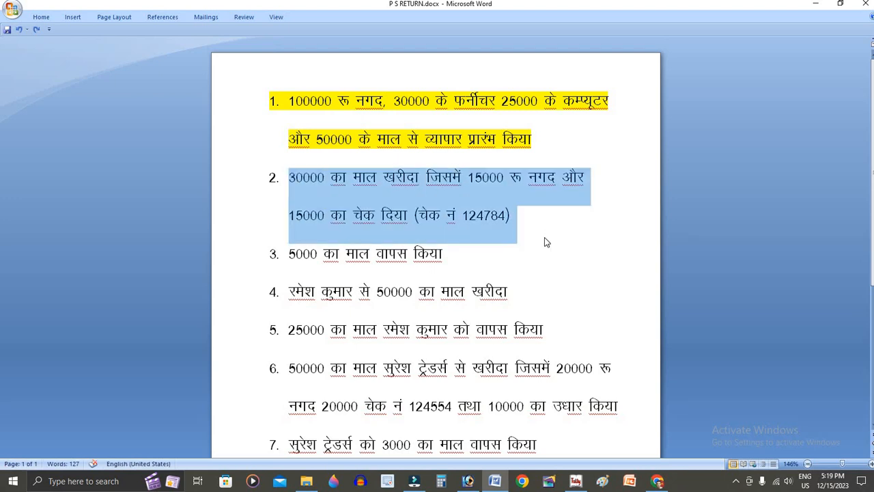
click(590, 222)
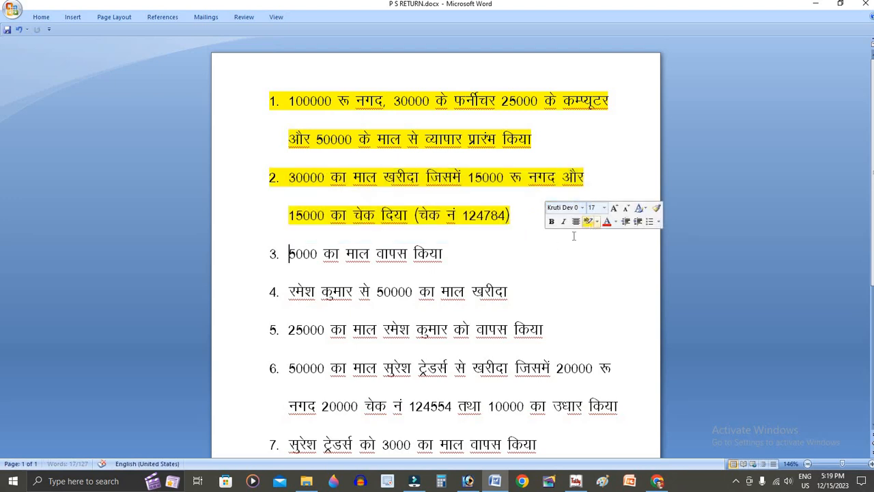
click(461, 254)
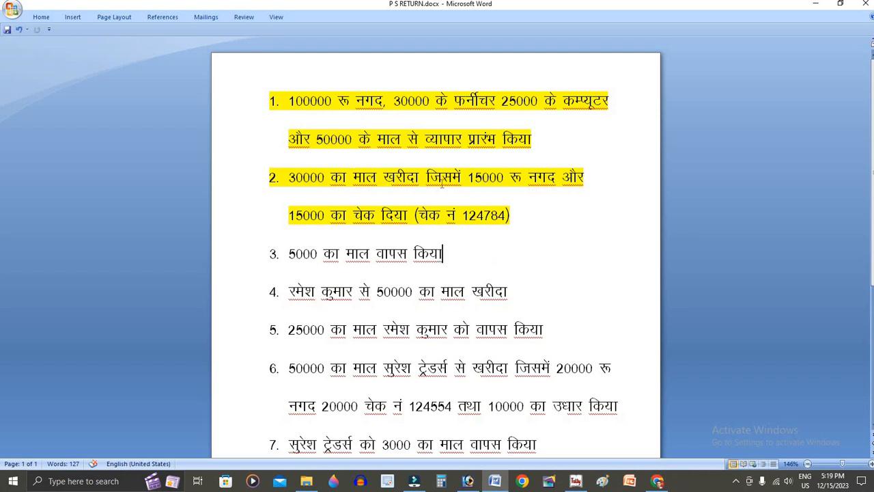
click(523, 216)
key(alt+Tab)
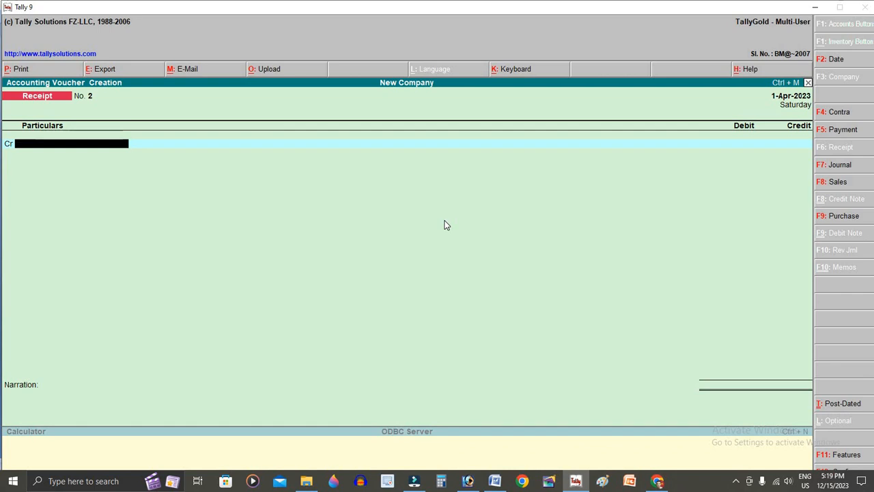
- Start a Purchase voucher with reference 123 and credit Cash 15,000
key(F9)
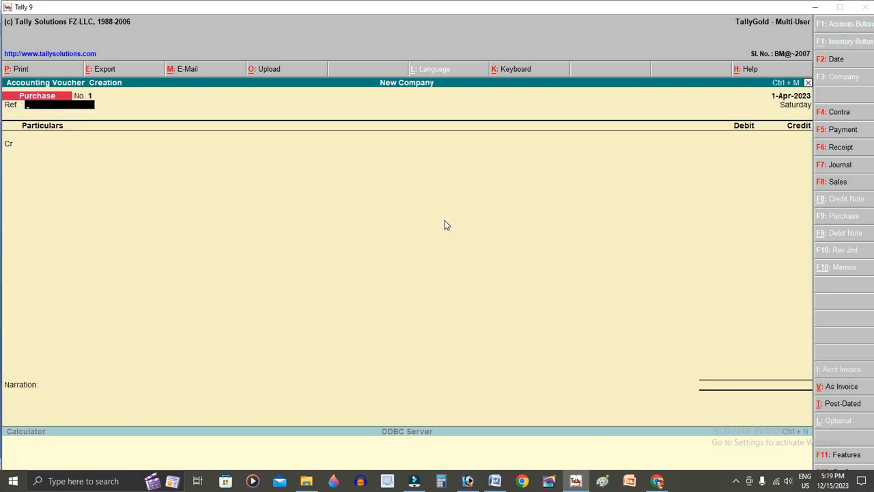
text(123)
key(Return)
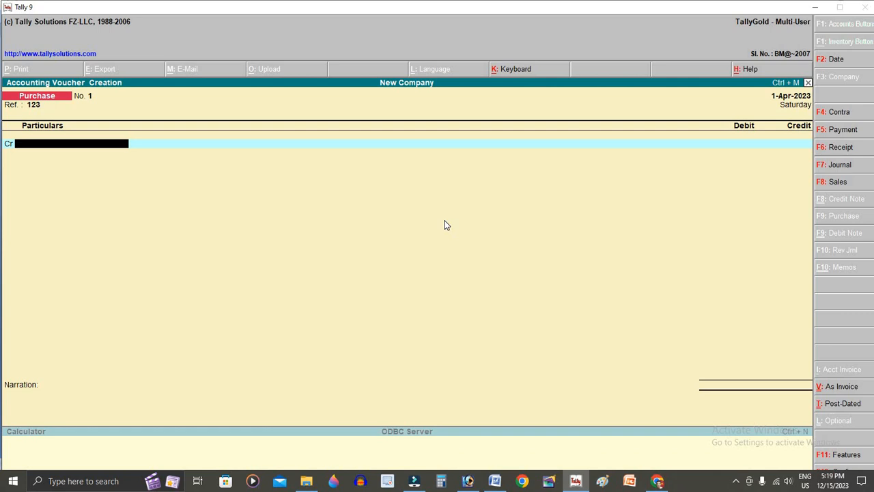
text(Ca)
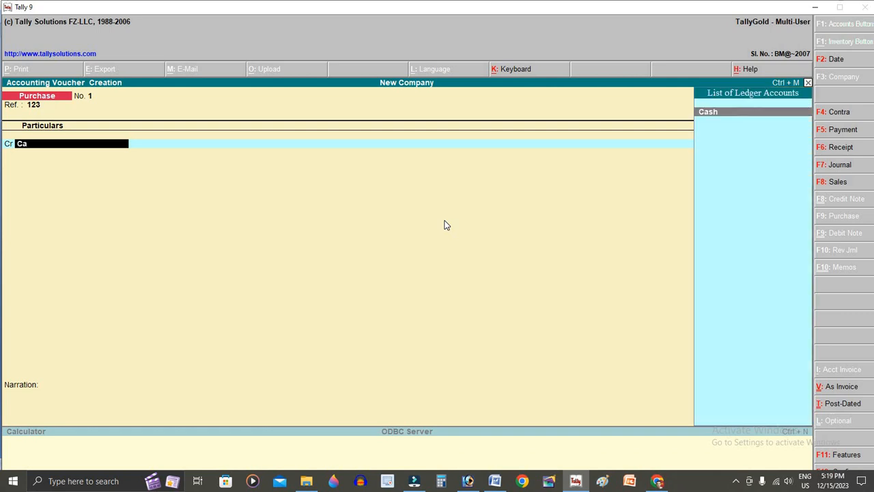
key(Return)
text(15000)
key(Return)
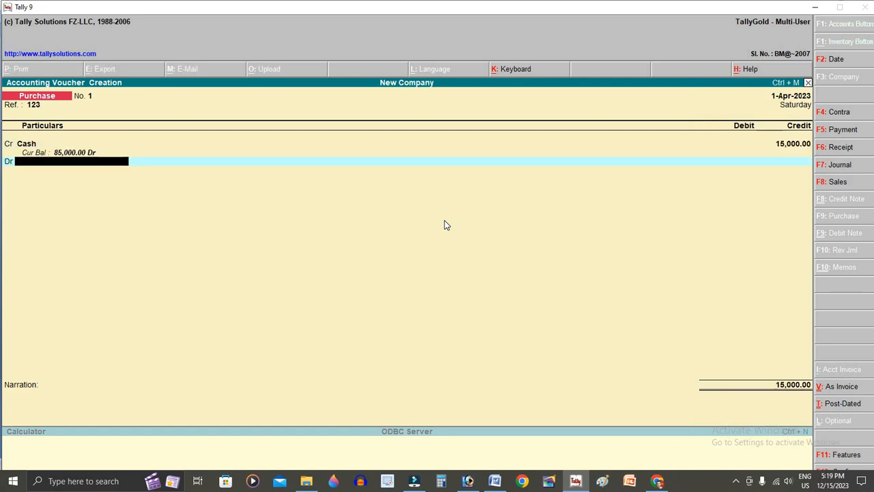
- Debit Purchase A/c 30,000 and begin the next credit ledger
text(P)
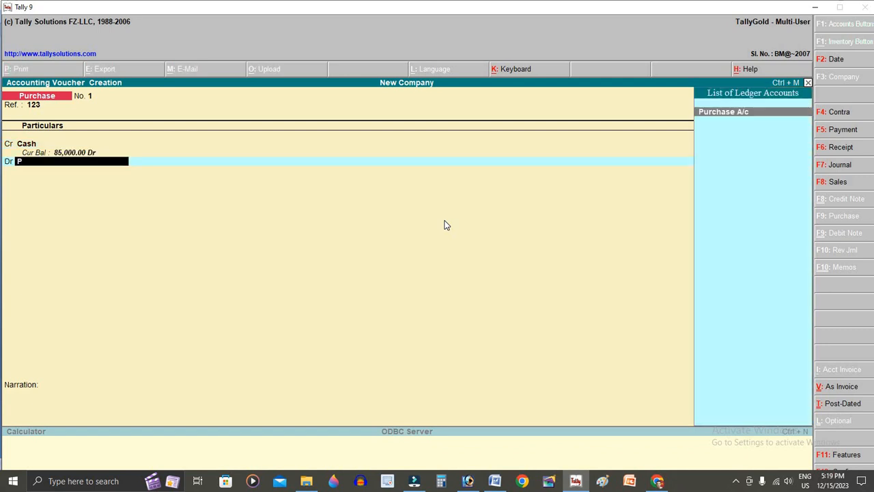
key(Return)
text(3)
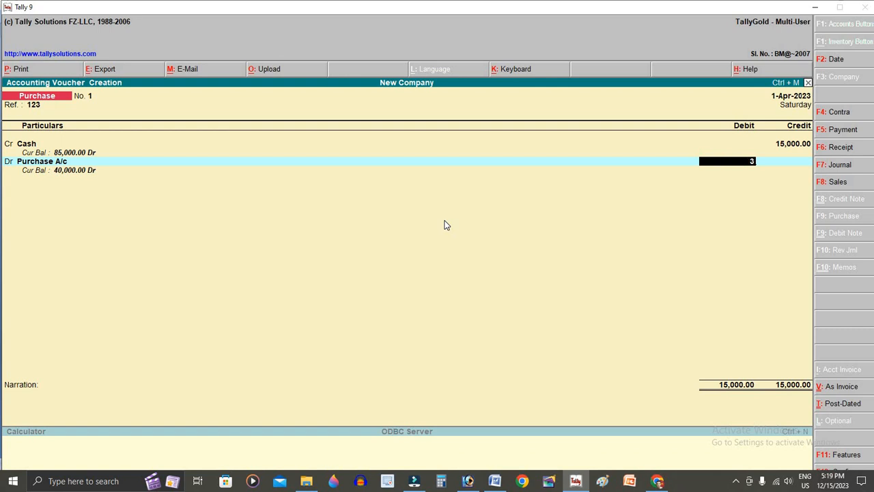
text(0000)
key(Return)
key(Return)
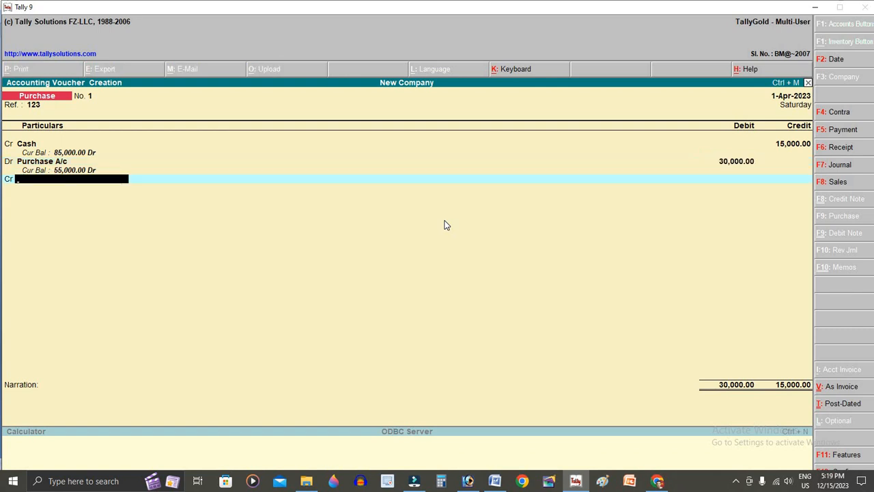
text(c)
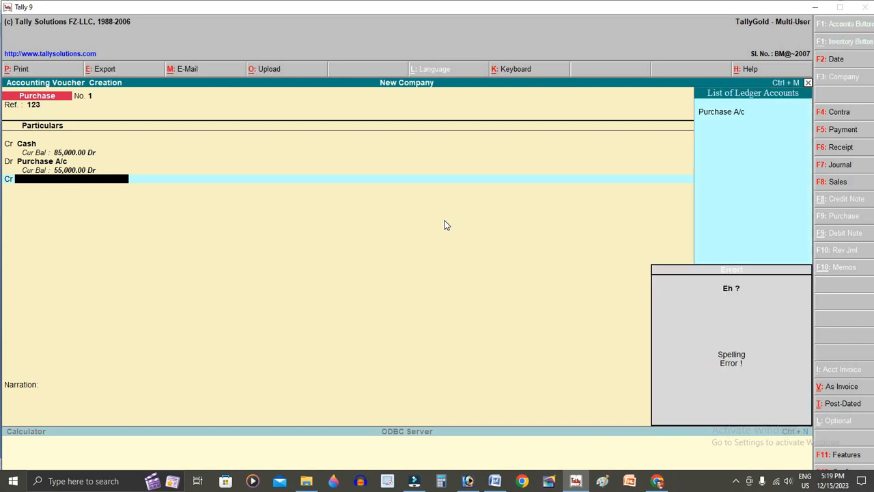
- Create a 'Bank A/c' ledger under Bank Accounts, keeping the 1-Apr-2023 reconciliation date
key(alt+c)
text(Bank)
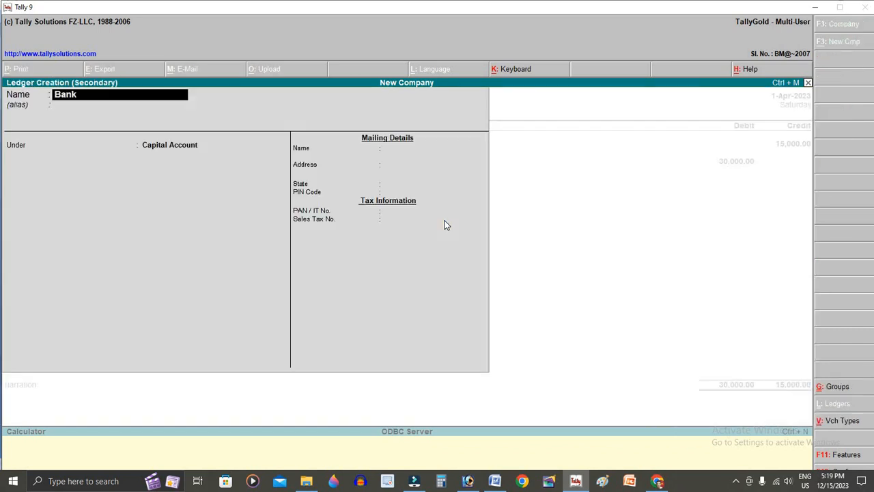
text( a/c)
key(Return)
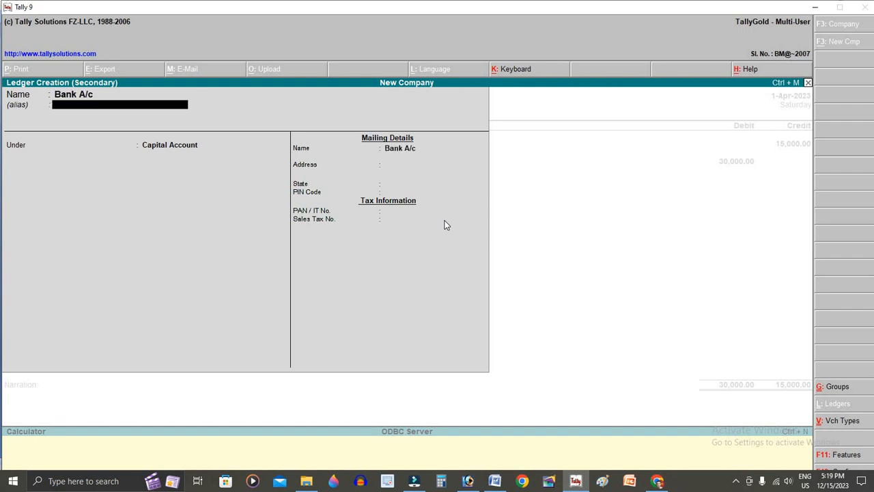
key(Return)
key(Up)
key(Up)
key(Up)
key(Up)
key(Return)
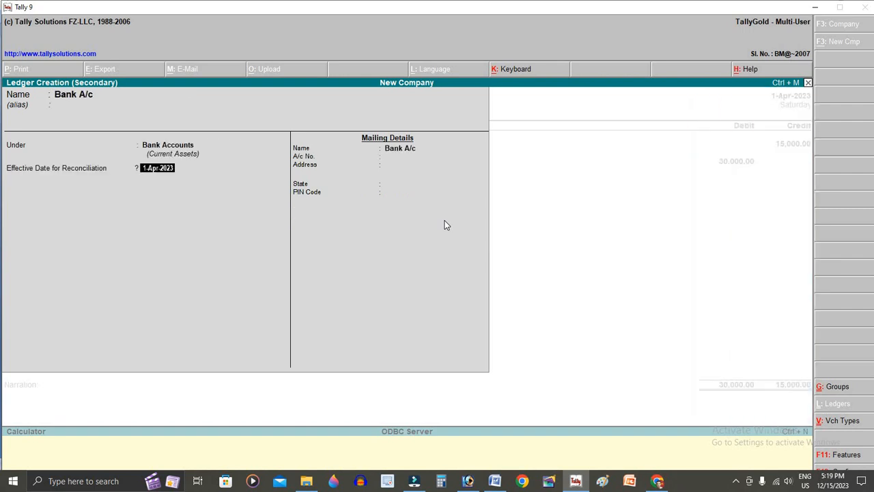
key(Return)
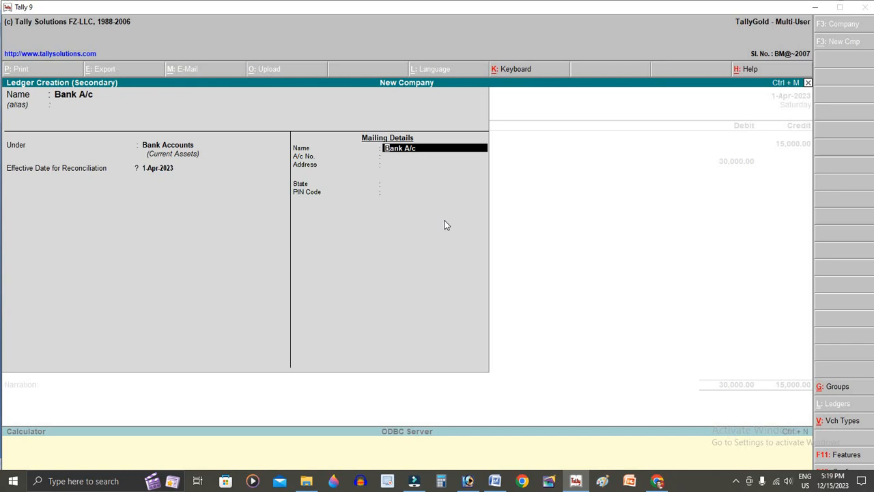
- Enter the bank mailing name Sbi, the account number, address, state and PIN, then save the ledger
text(Sbi)
key(Return)
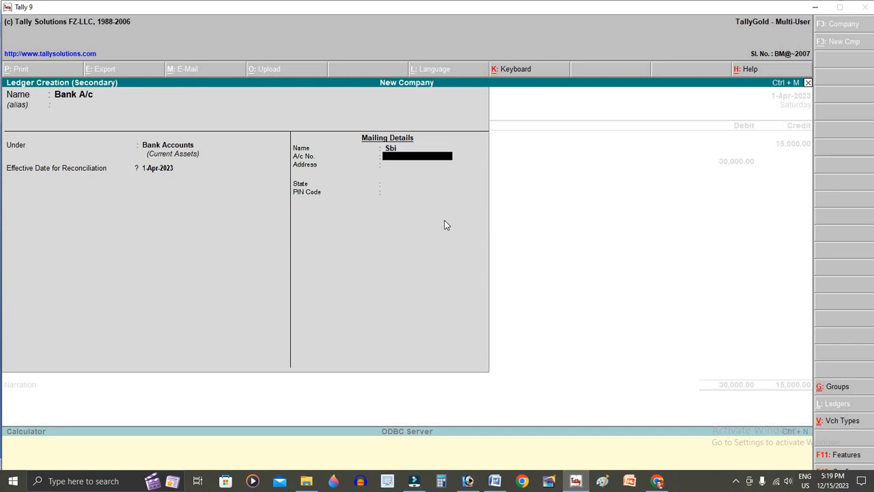
key(Return)
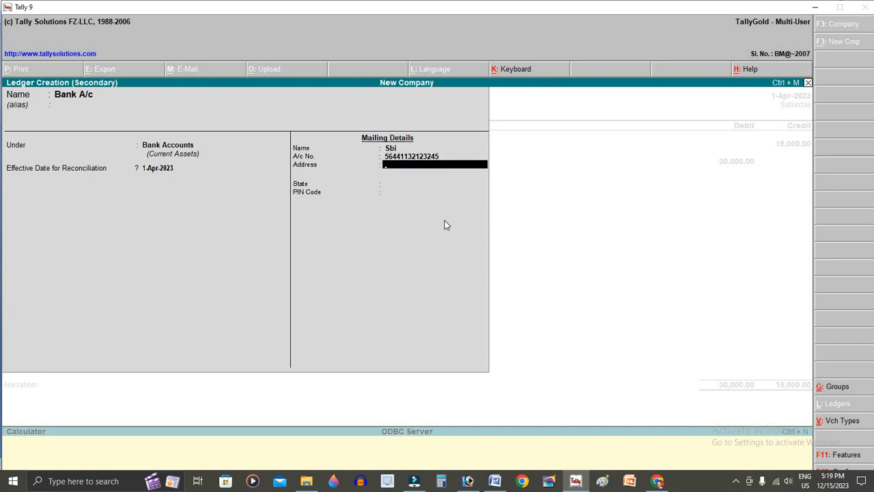
text(Bilaspur)
key(Return)
key(Return)
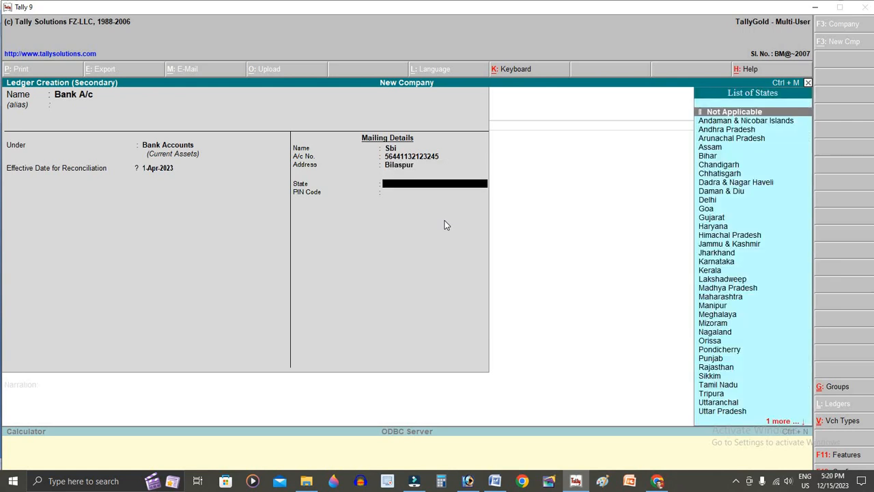
text(chh)
key(Return)
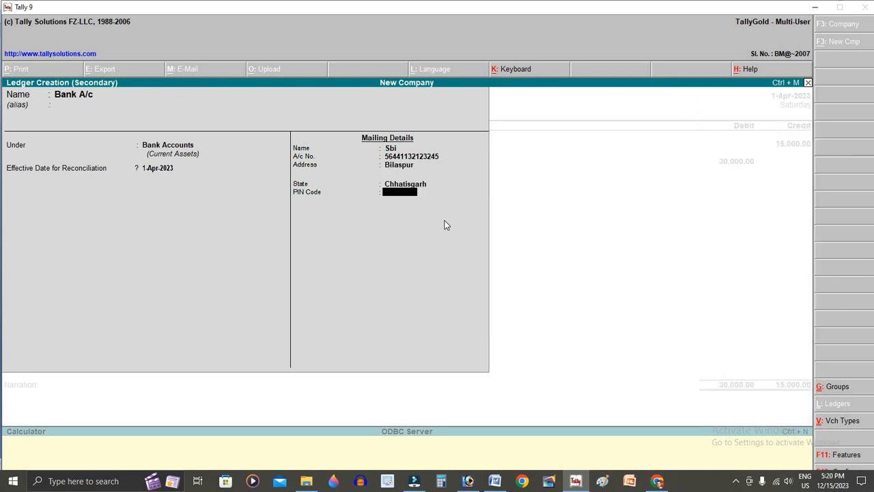
text(495001)
key(Return)
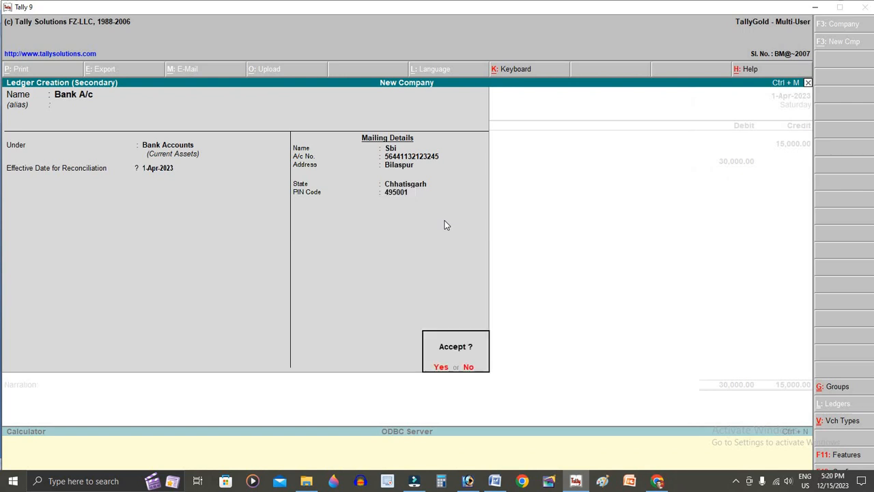
key(Return)
key(Return)
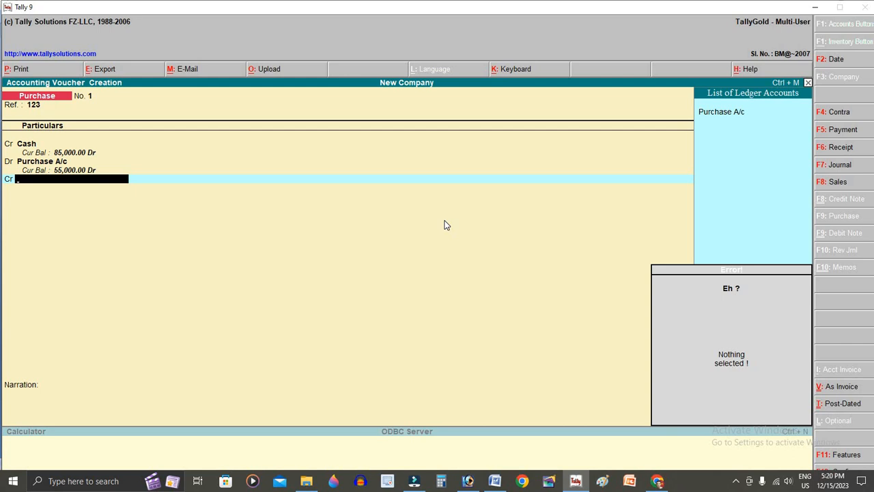
- Correct the Purchase A/c debit on the cash purchase voucher to 15,000
key(BackSpace)
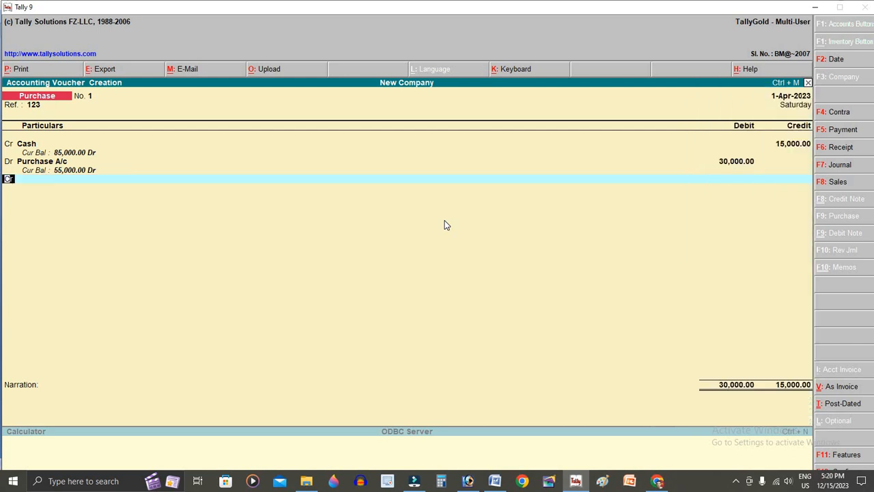
key(BackSpace)
text(15,00)
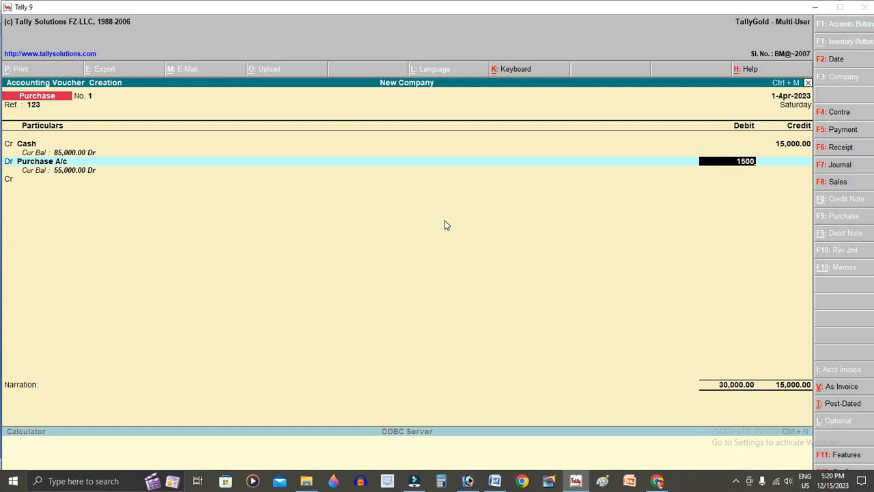
text(0)
key(Return)
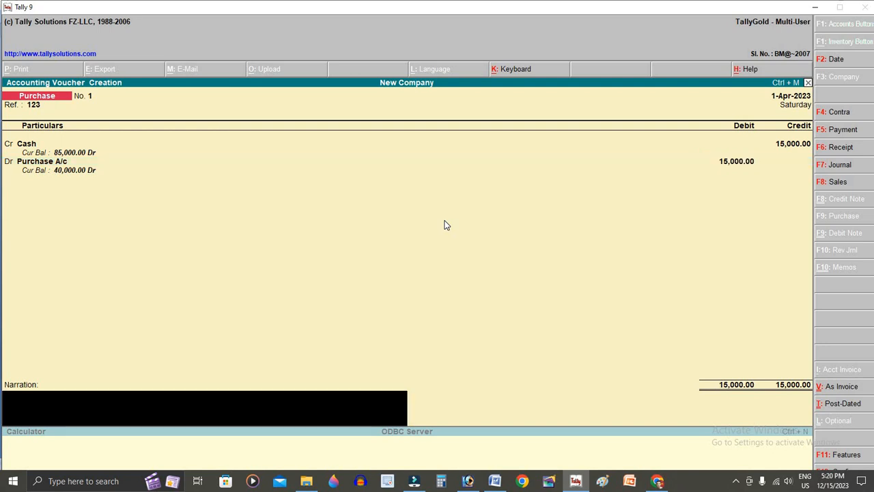
key(Return)
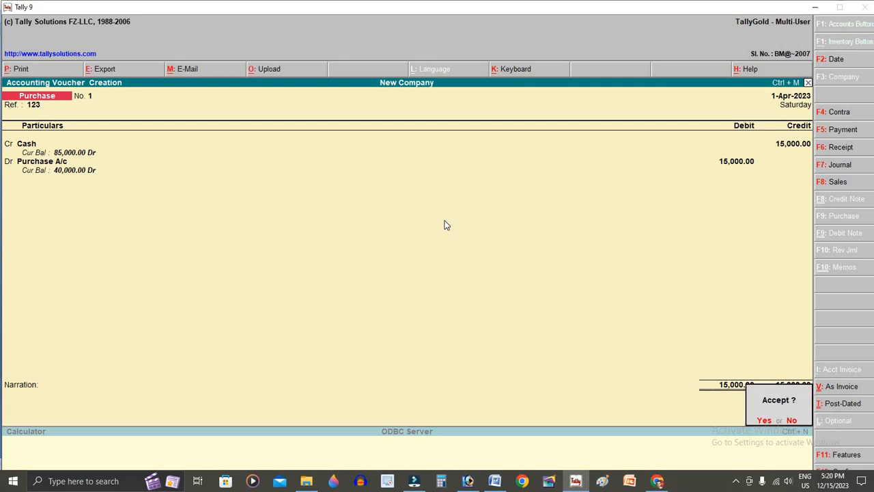
- Change the voucher date to 2-Apr-2023 and save the purchase voucher
key(n)
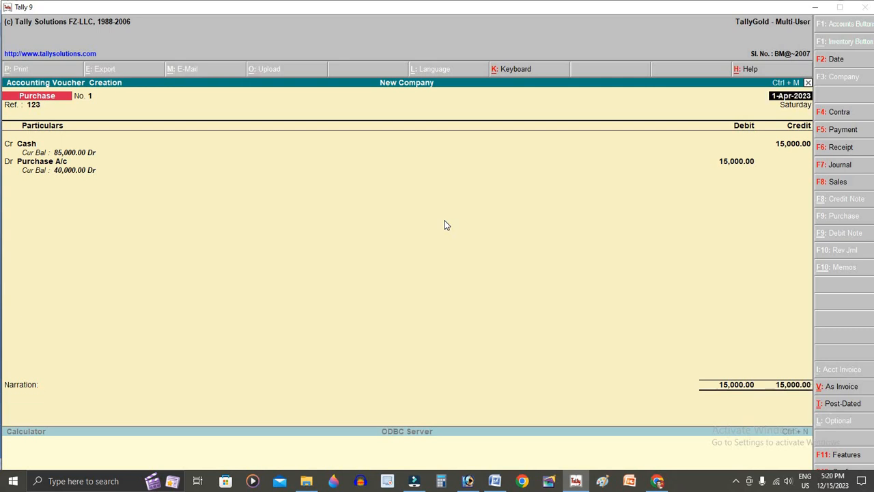
key(F2)
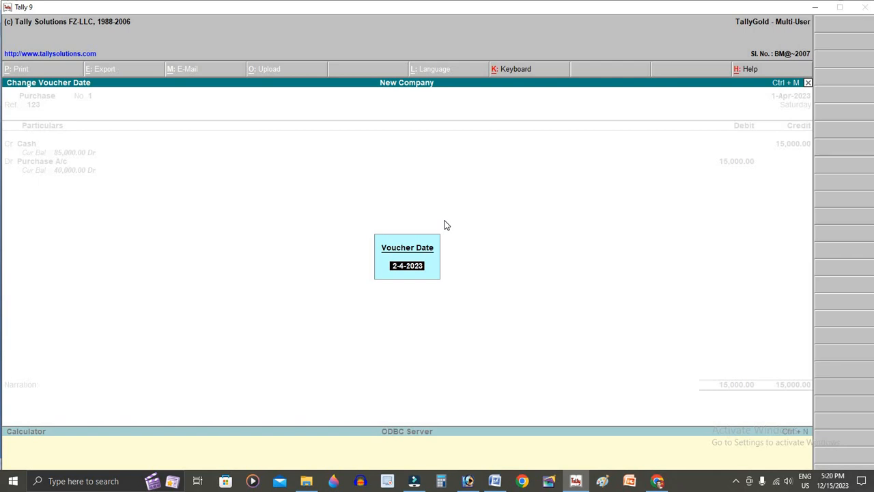
key(Return)
key(Return)
key(Return)
key(Return)
key(Return)
key(Return)
key(Return)
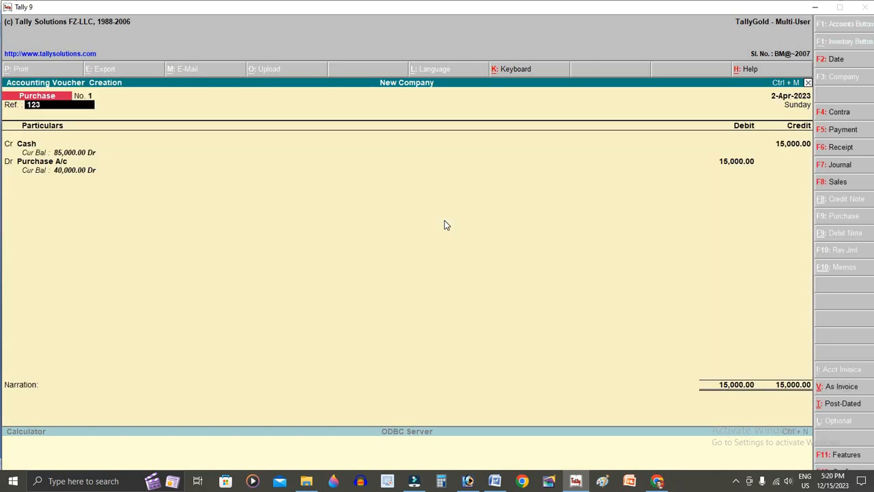
key(Return)
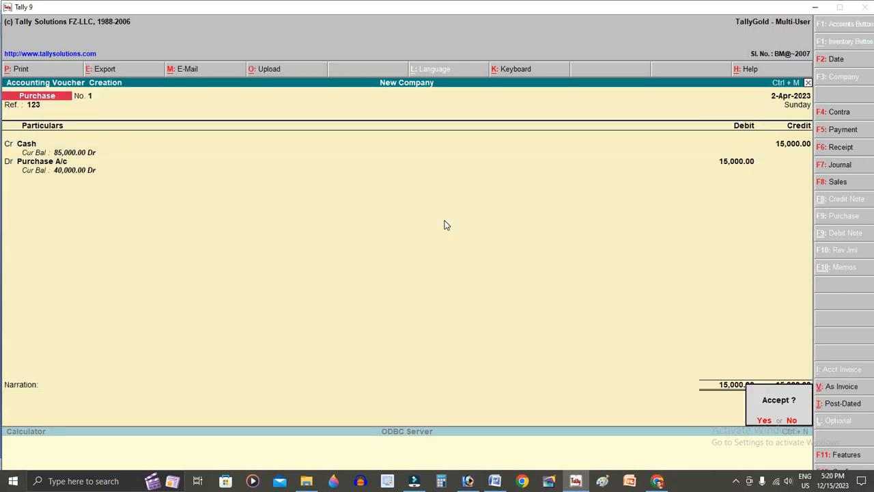
key(Return)
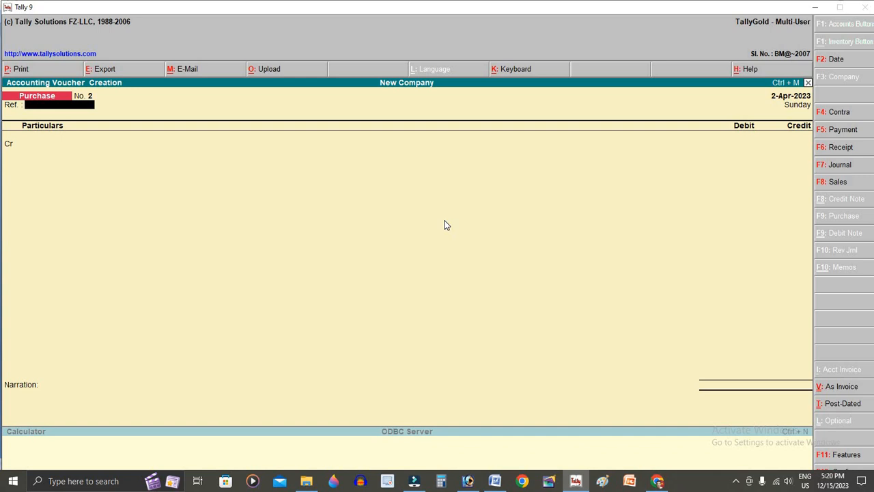
- Enter reference 124, credit Bank A/c 15,000 and debit Purchase A/c 15,000
text(124)
key(Return)
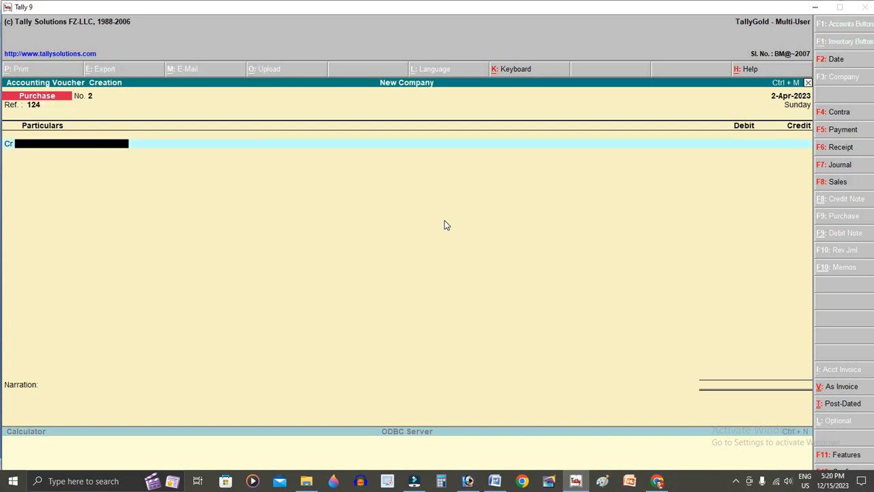
text(B)
key(Return)
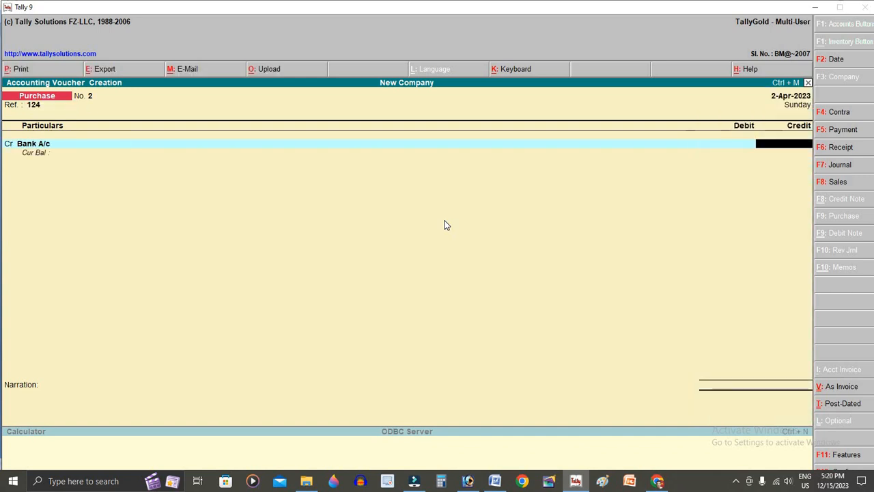
text(15000)
key(Return)
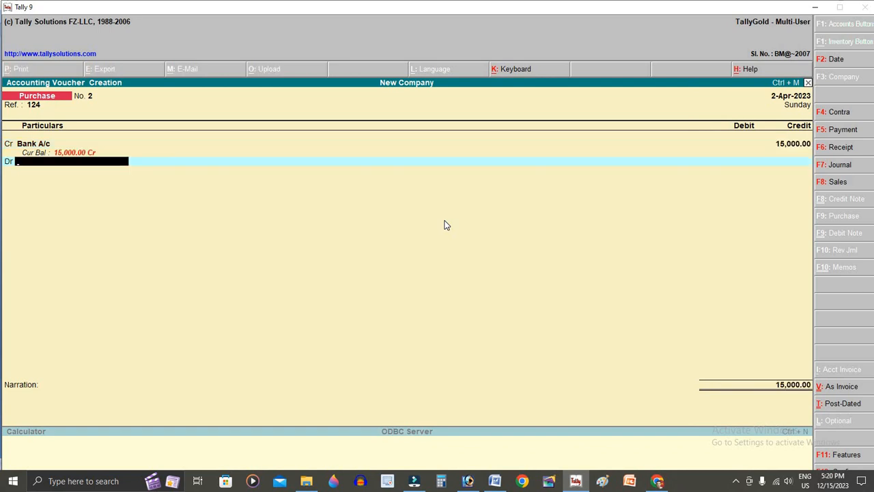
text(P)
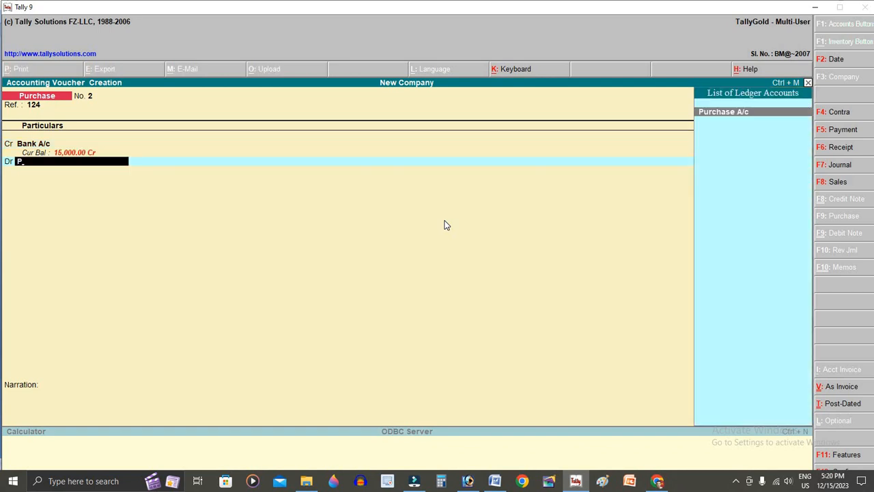
key(Return)
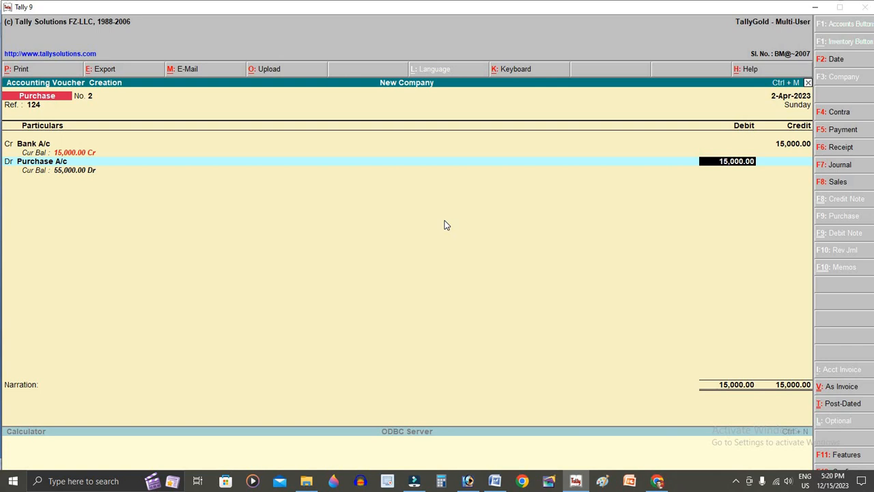
key(Return)
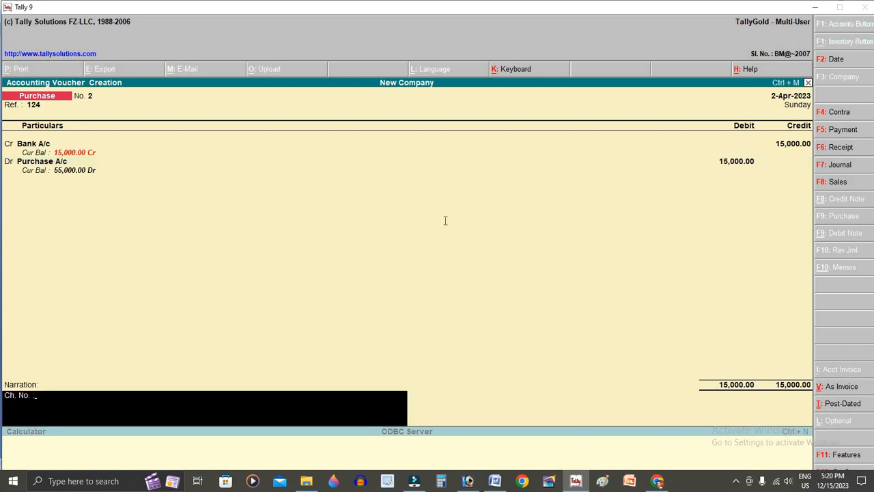
- Enter the cheque number from the Word exercise as narration and save purchase voucher No. 2
key(alt+Tab)
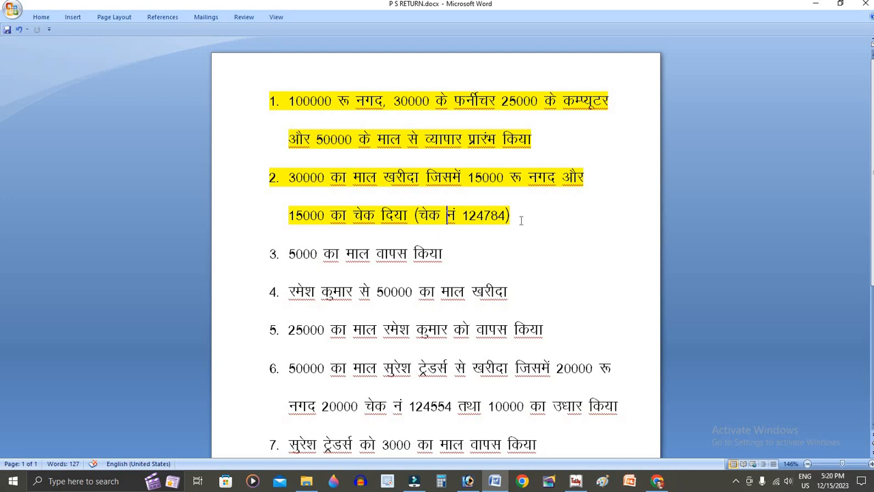
key(alt+Tab)
text(24784)
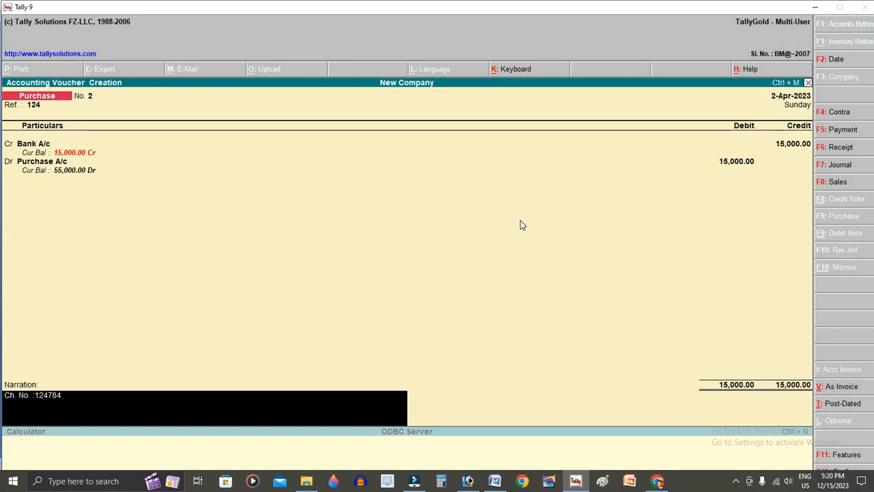
key(Return)
key(Return)
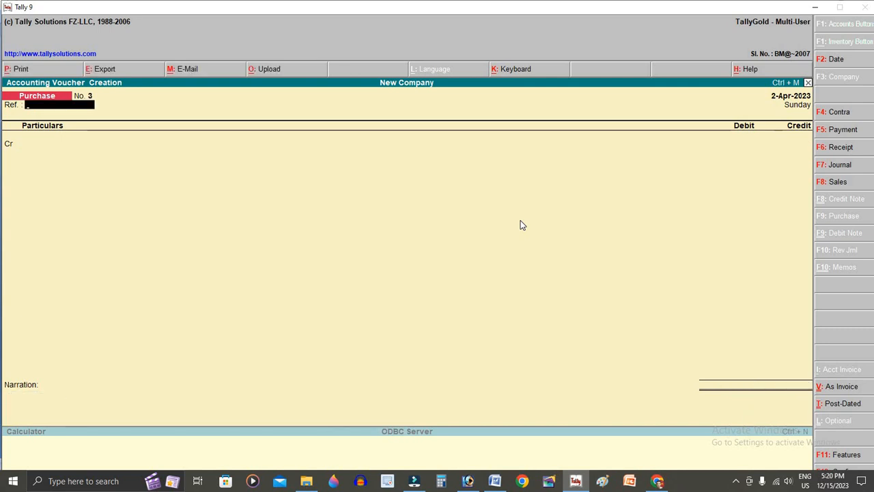
- Set the next voucher's date, then go to exercise 3 in the Word list
key(F2)
key(Return)
key(alt+Tab)
click(414, 253)
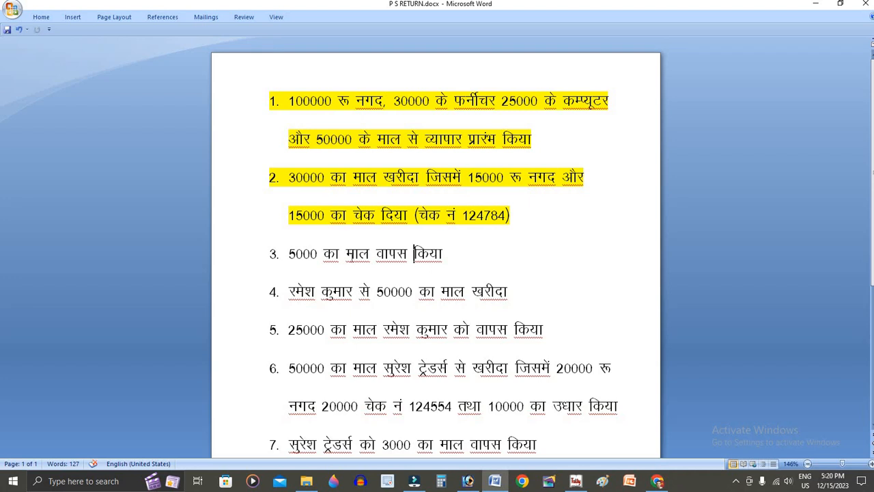
- Highlight the exercise 3 line (5000 का माल वापस किया) in yellow, then return to Tally
drag(289, 253, 447, 255)
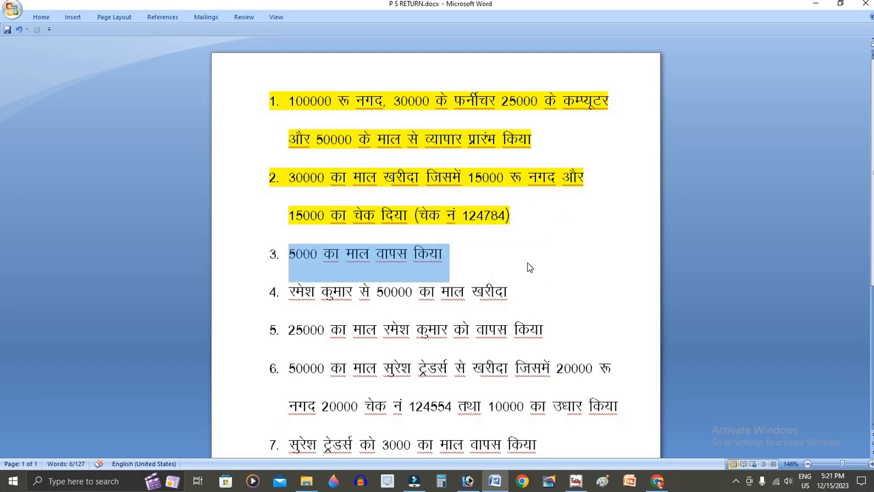
click(437, 265)
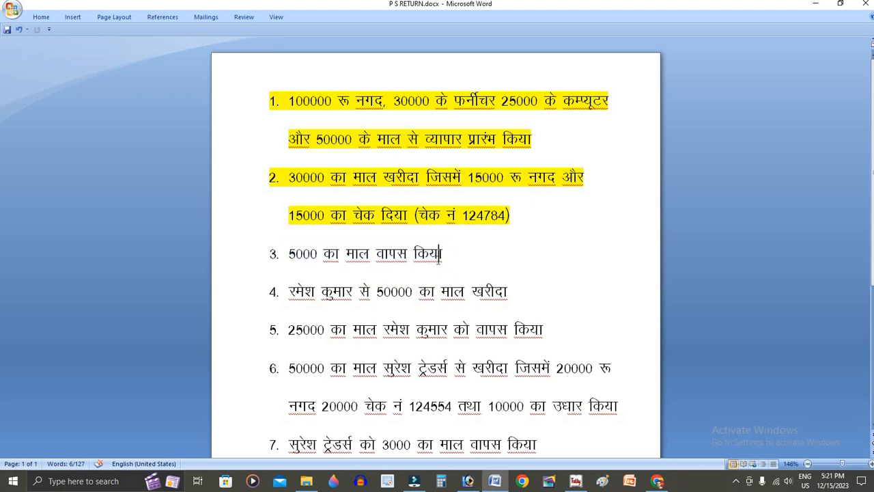
drag(447, 260, 299, 260)
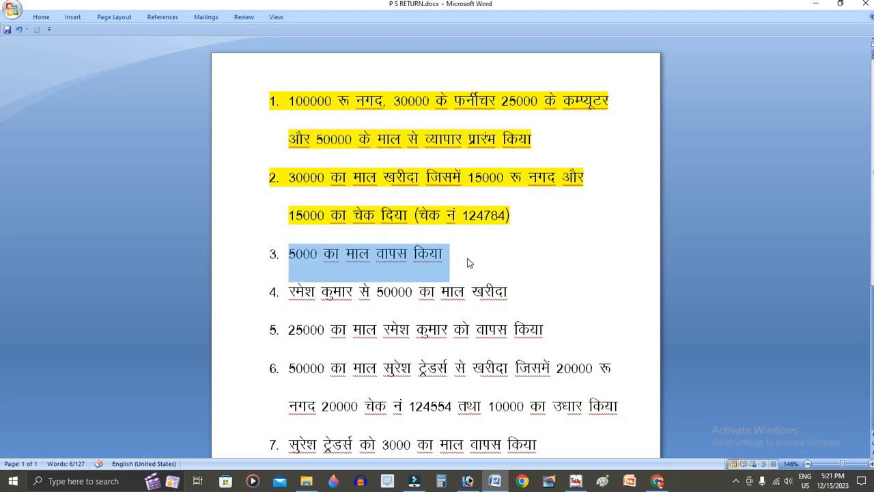
click(446, 254)
drag(445, 254, 300, 255)
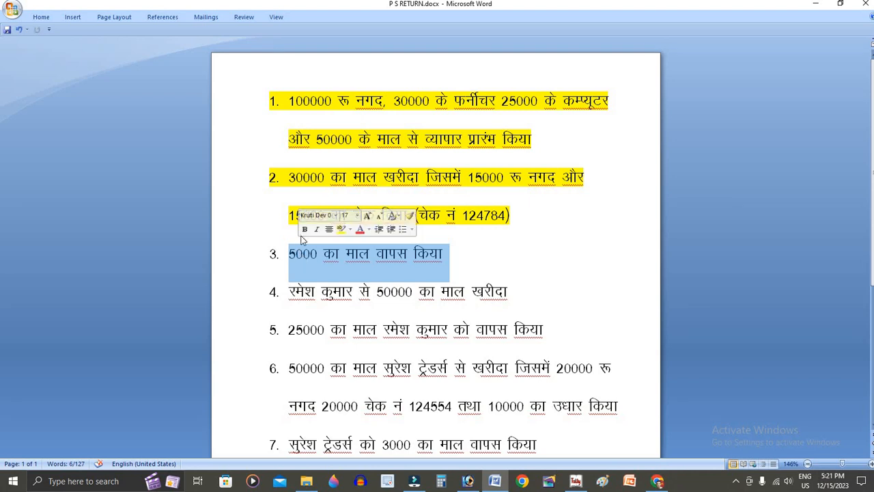
click(341, 230)
click(445, 261)
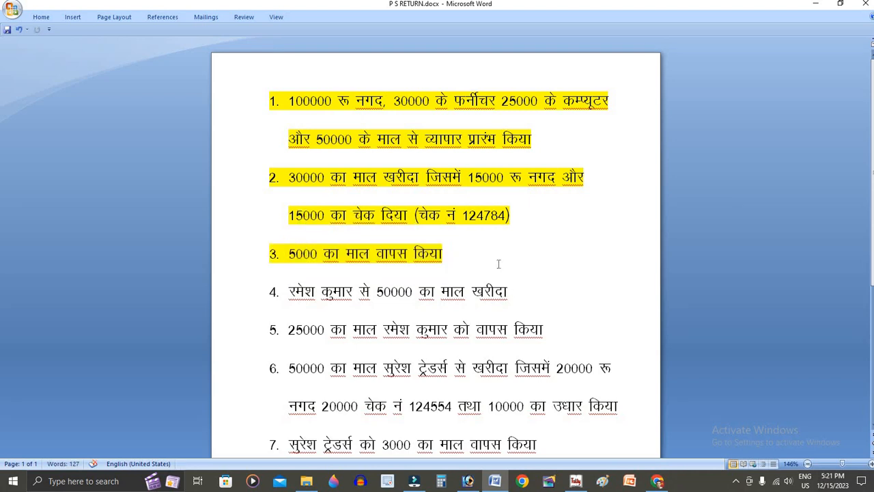
key(alt+Tab)
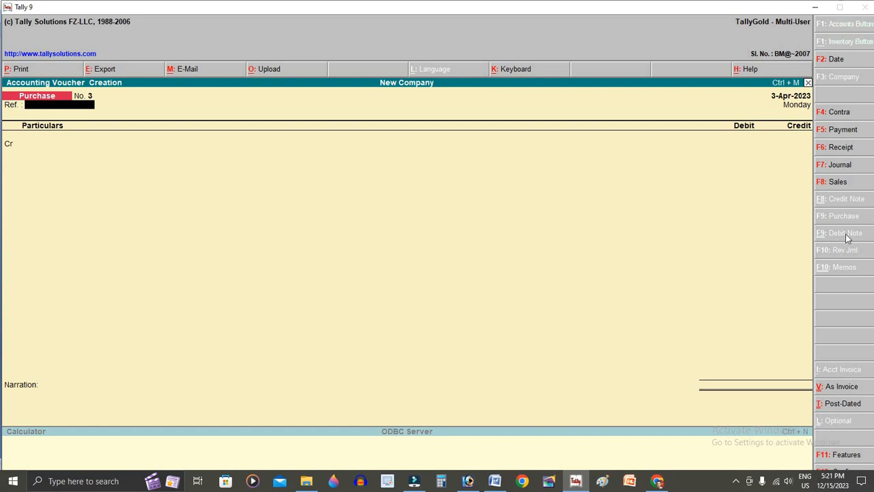
- Set Use Debit/Credit Notes to Yes in the F11 accounting features
key(F11)
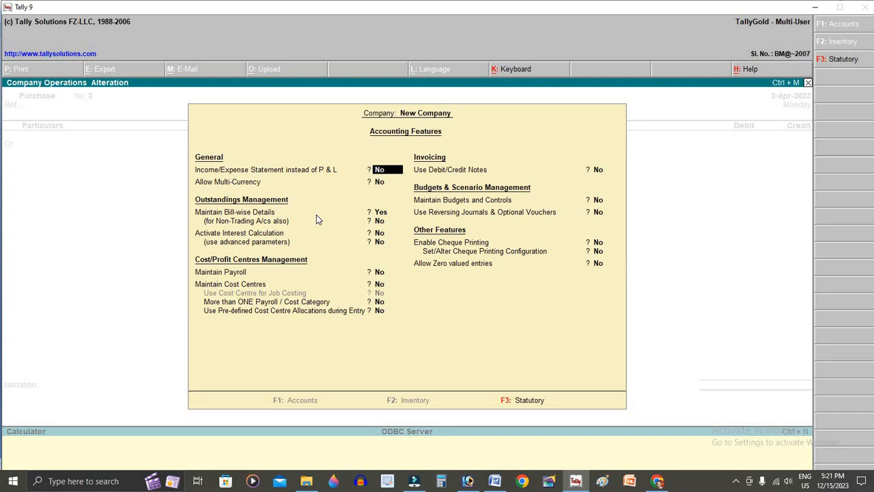
key(Return)
key(Return)
key(Return)
key(Return)
key(Return)
key(Return)
key(Return)
key(Return)
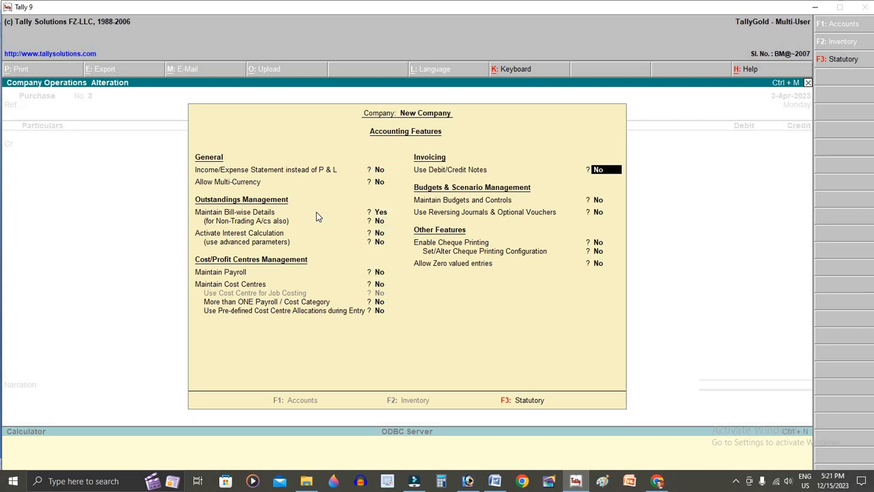
text(y)
key(Return)
key(Return)
key(Return)
key(Return)
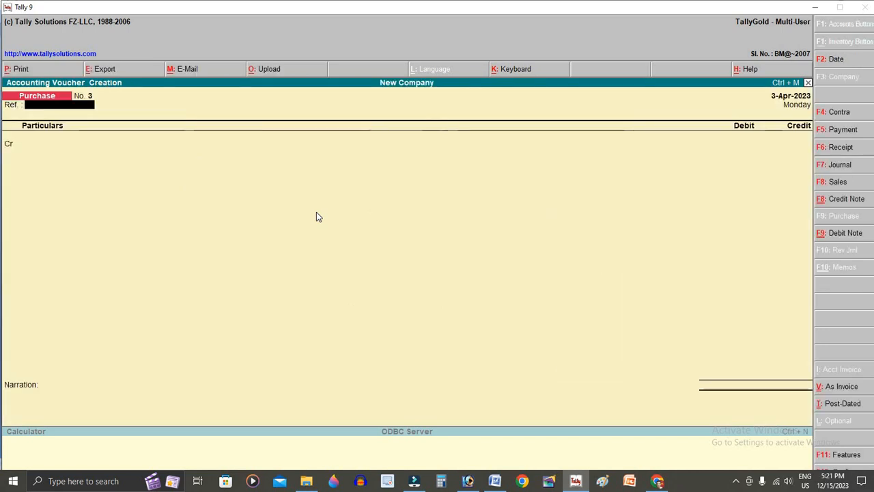
- Start Debit Note No. 1 with Cash debited 5,000, then begin a new ledger for the credit line
click(850, 240)
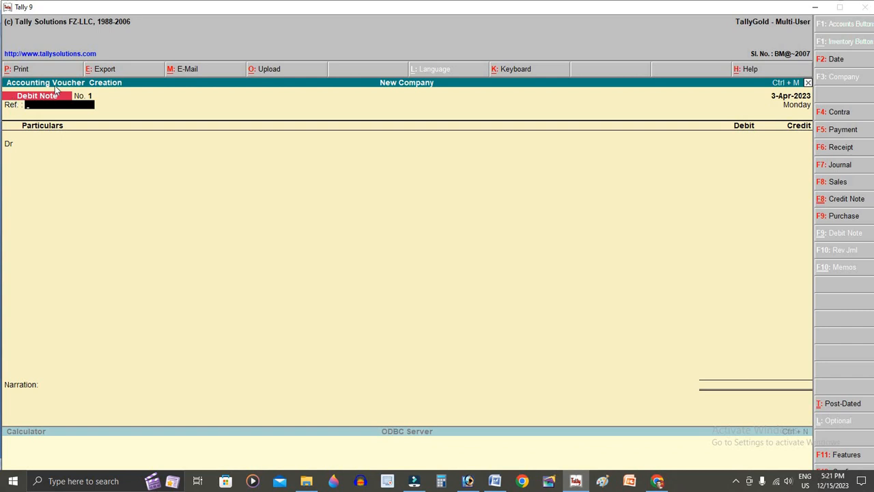
key(Return)
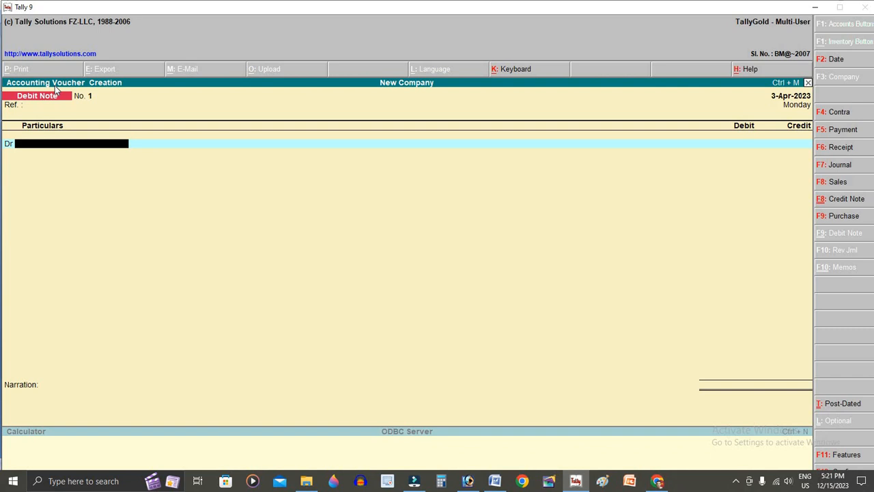
text(C)
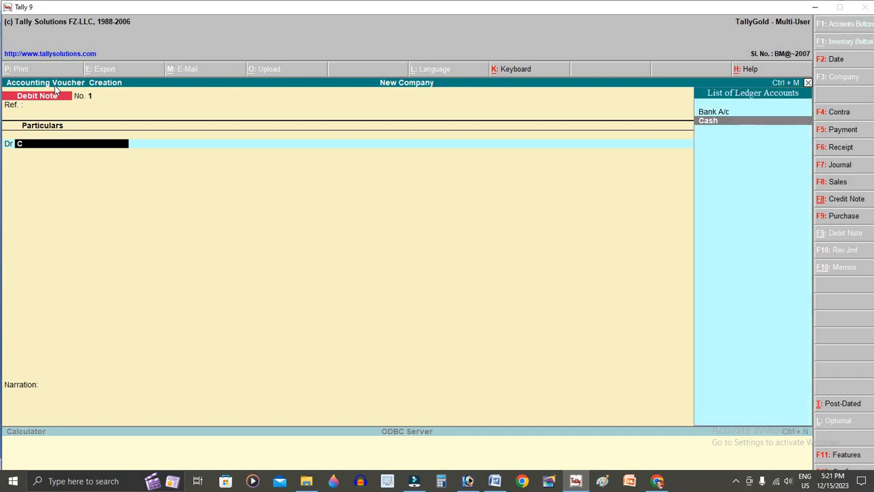
key(Return)
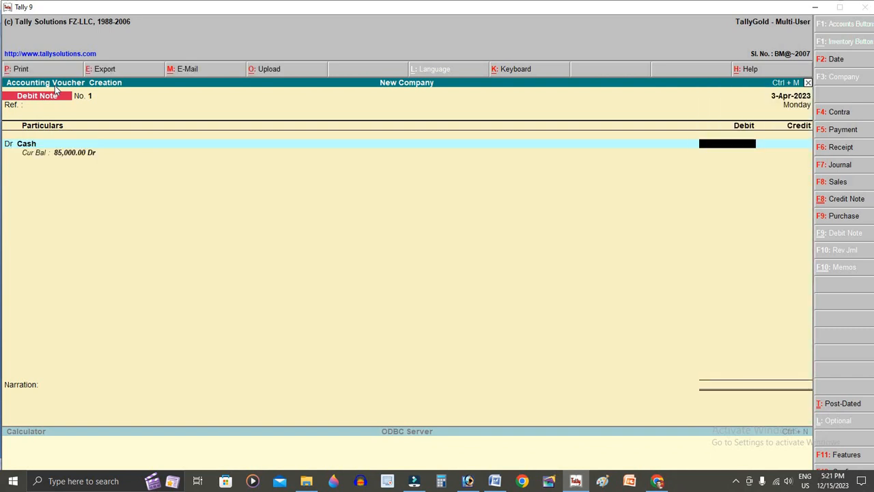
text(5000)
key(Return)
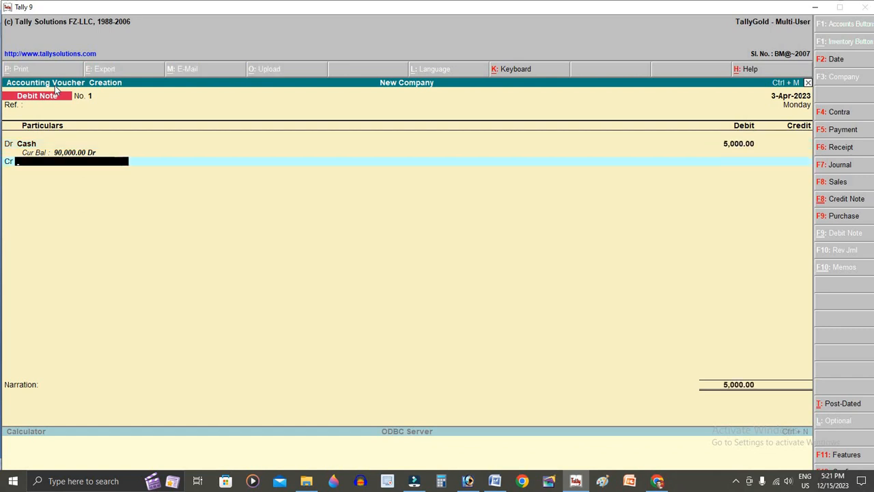
text(P)
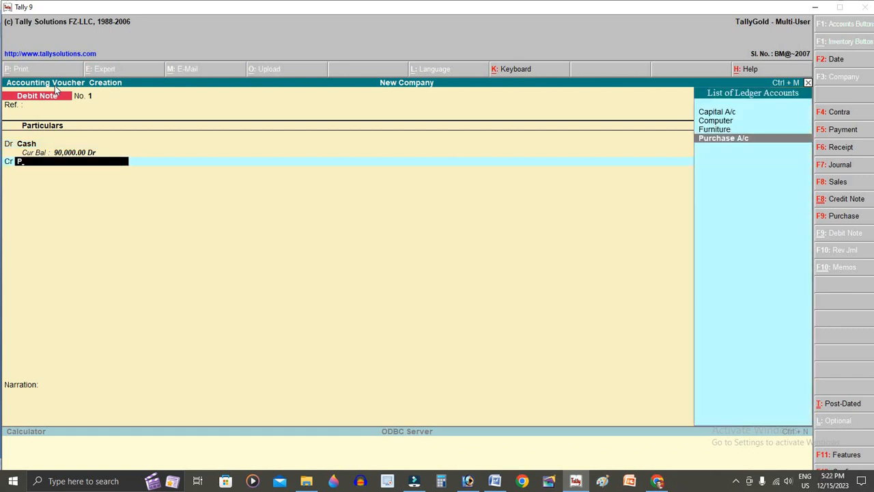
key(alt+c)
- Create a 'Purchase Return A/c' ledger under Purchase Accounts
text(Purchase Aa)
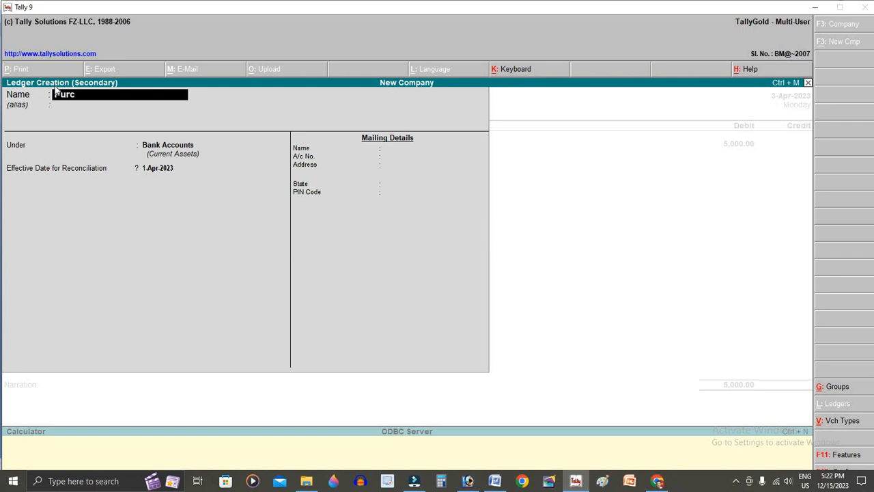
key(BackSpace)
key(BackSpace)
text(Re)
text(tuen)
key(BackSpace)
key(BackSpace)
text(rd)
key(BackSpace)
text(n a)
key(BackSpace)
text(A/c)
key(Return)
text(Pu)
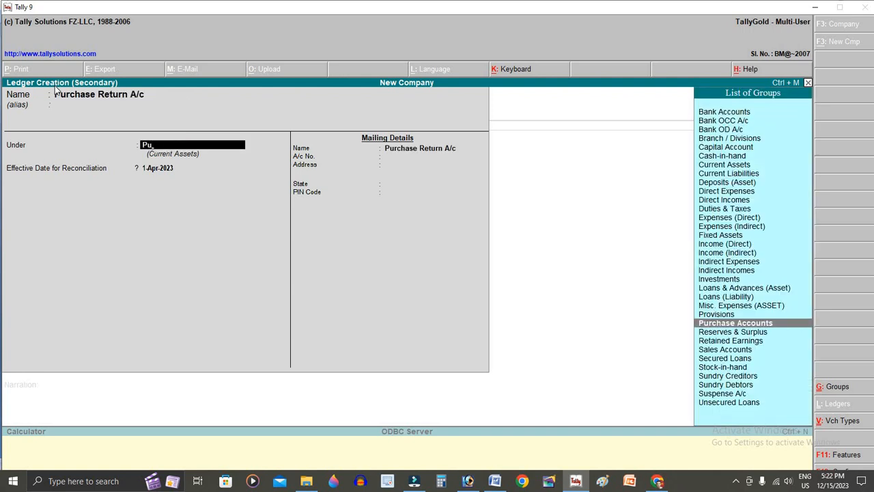
key(Return)
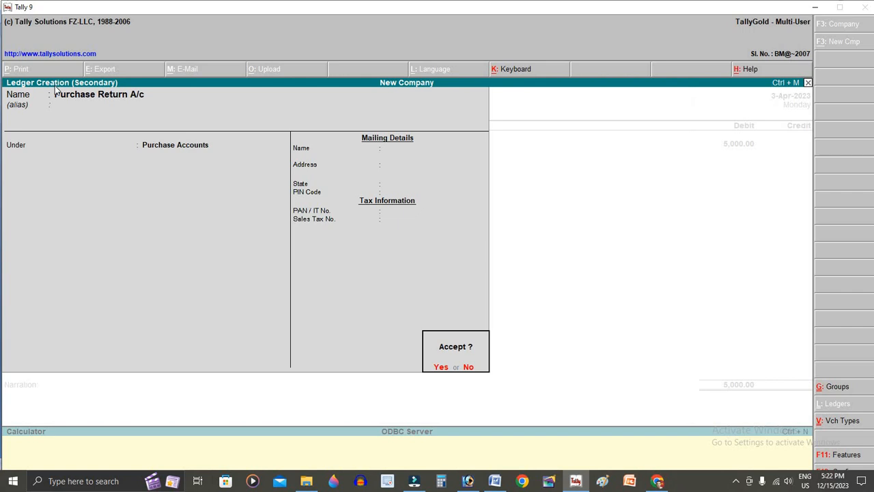
key(Return)
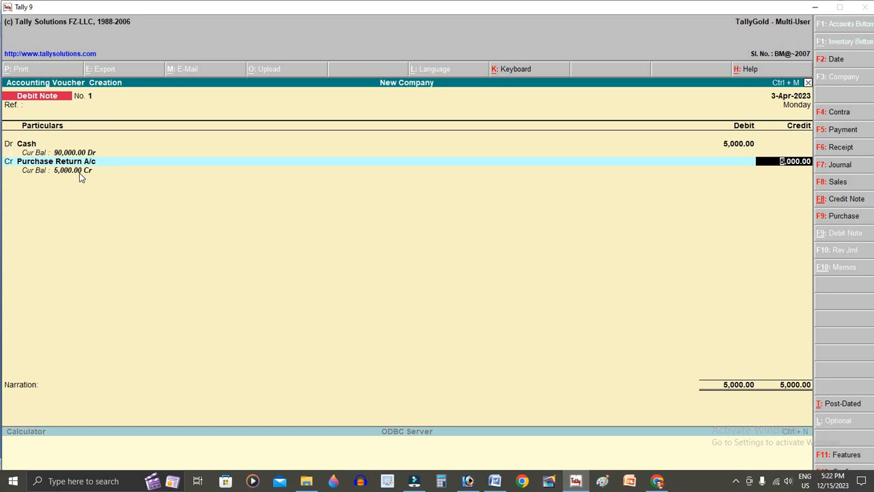
- Credit it 5,000, save the debit note, and date the next voucher 4-4-2023
key(Return)
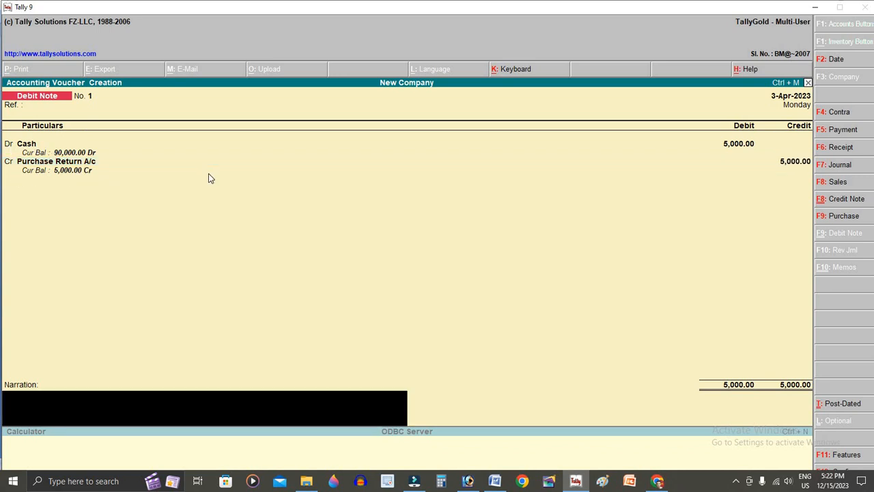
key(Return)
key(Return)
key(F2)
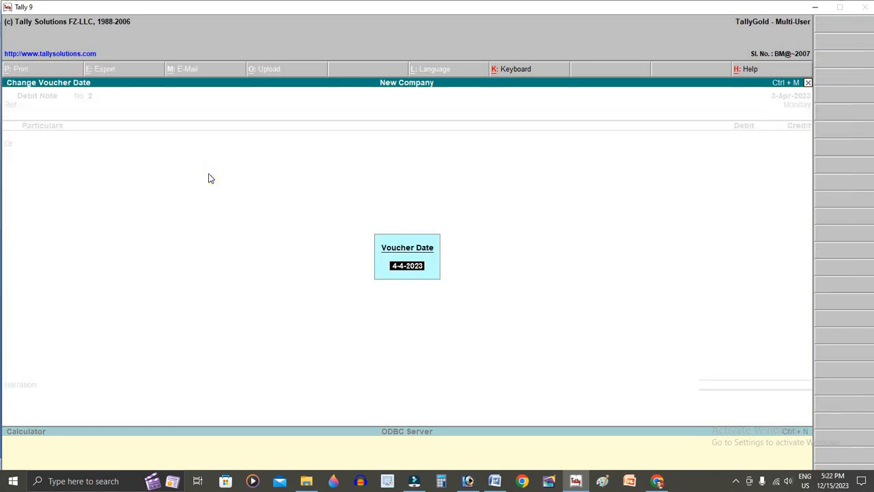
key(Return)
key(alt+Tab)
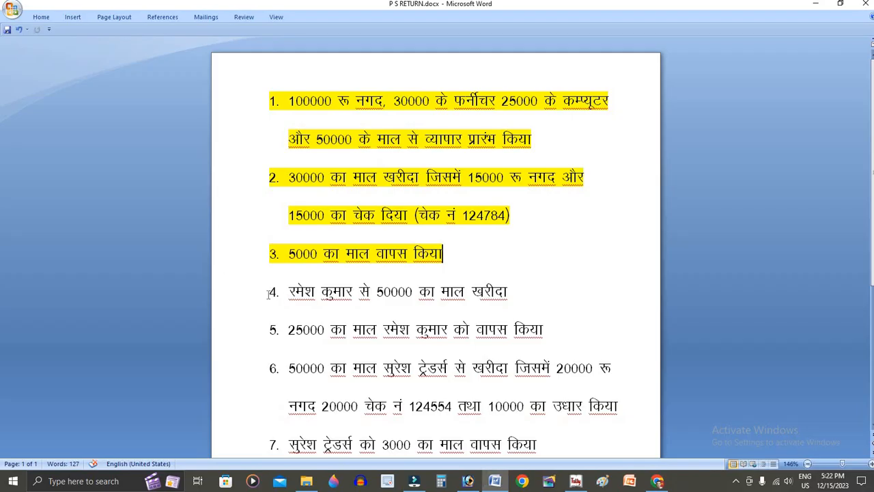
- Highlight exercise item 4, the 50000 goods purchase, in yellow and return to Tally
drag(255, 297, 513, 293)
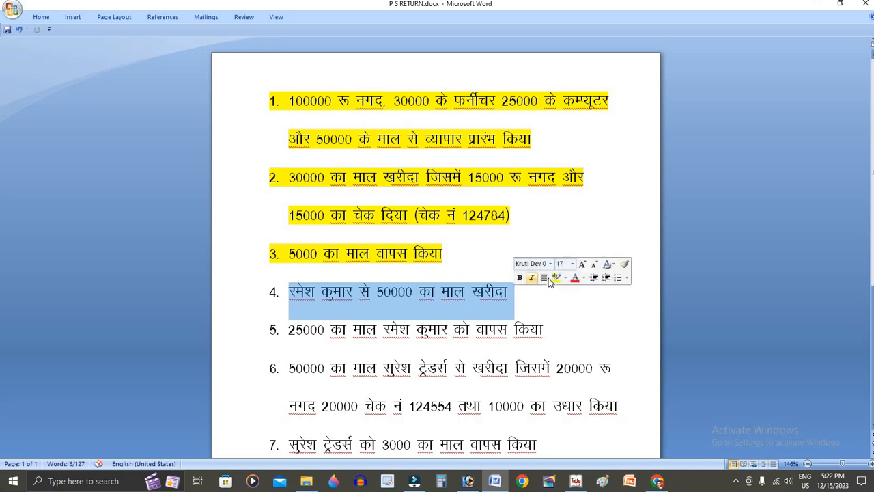
click(557, 277)
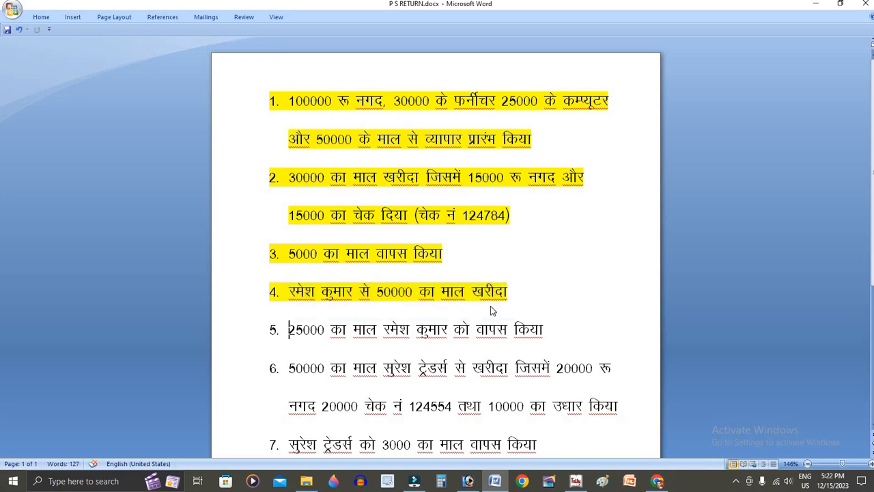
key(alt+Tab)
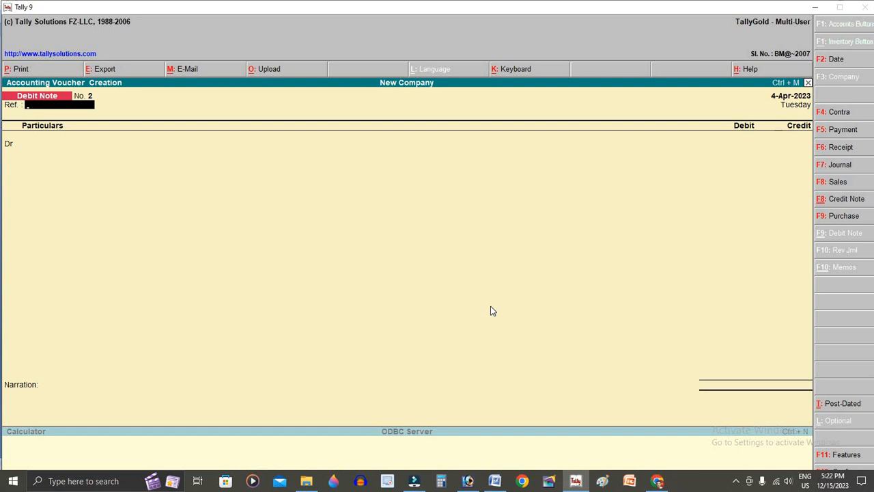
- Switch to a Purchase voucher and create the supplier's ledger under Sundry Creditors
key(Return)
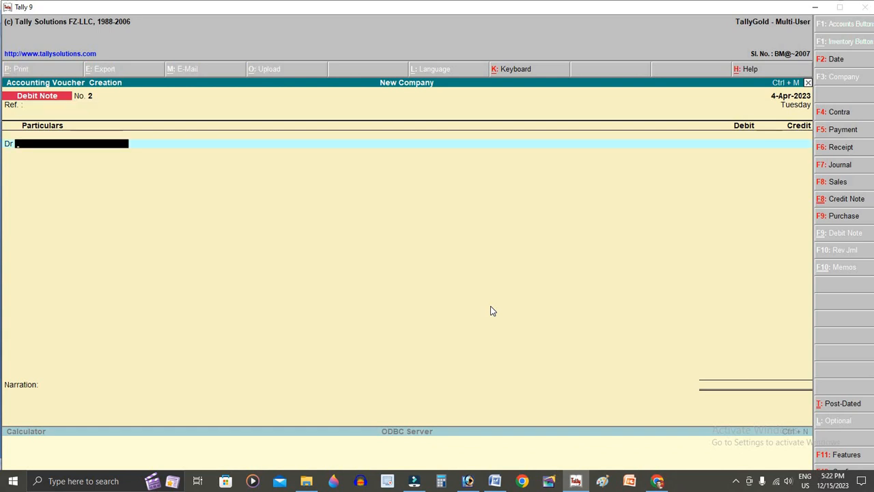
key(F9)
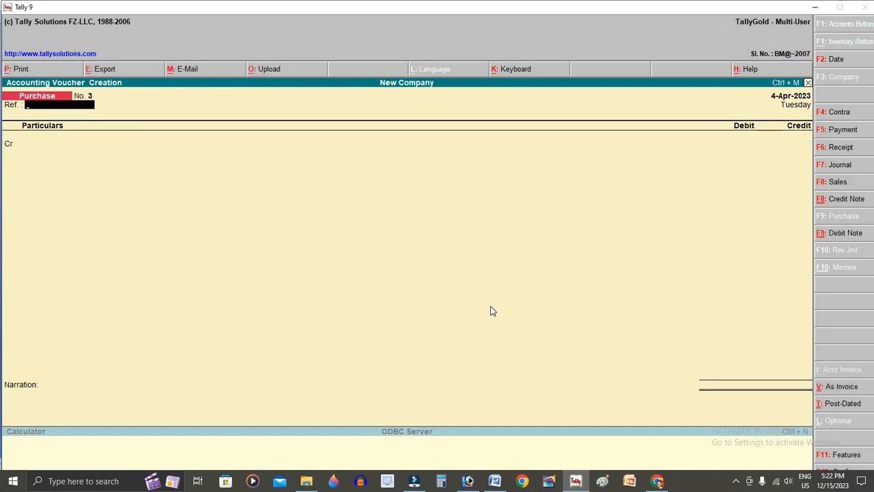
key(Return)
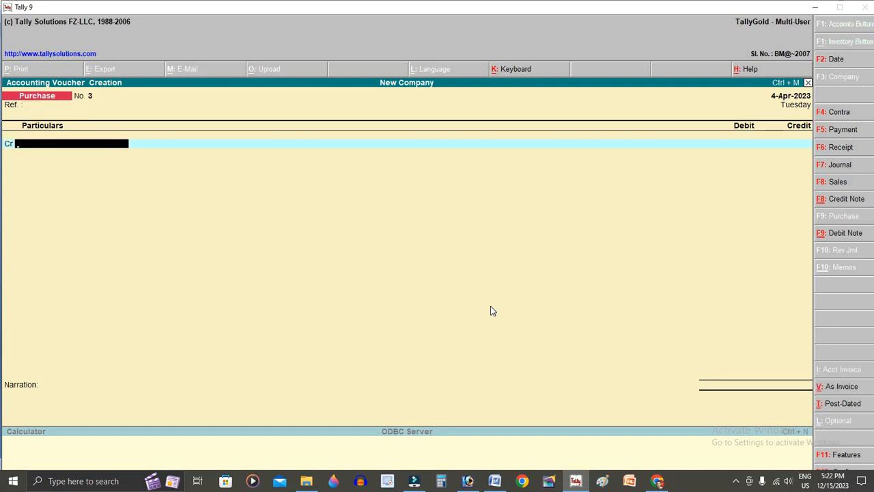
key(alt+c)
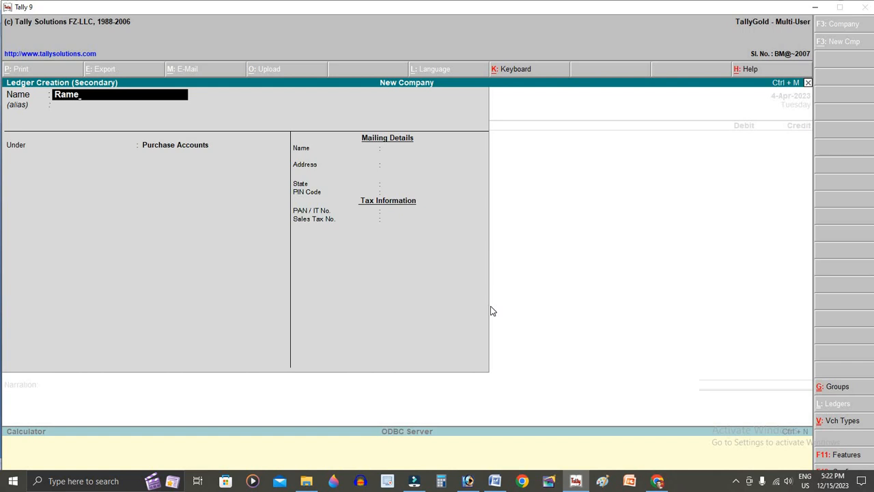
key(Return)
key(Return)
text(Su)
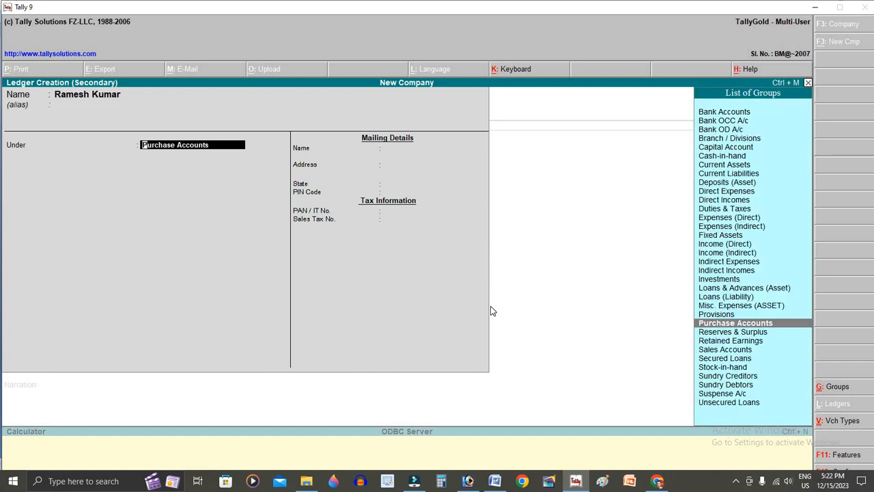
key(Return)
key(Return)
key(Return)
key(Return)
key(Return)
key(Return)
key(Return)
key(Return)
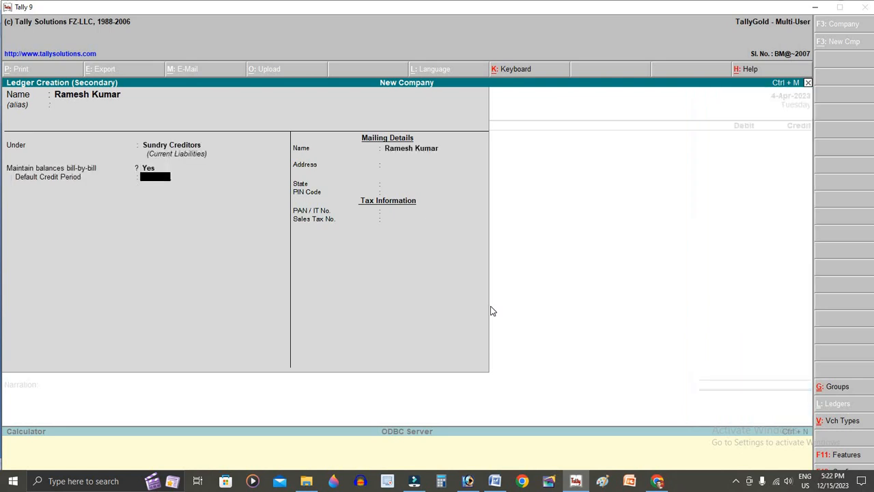
key(Return)
key(Return)
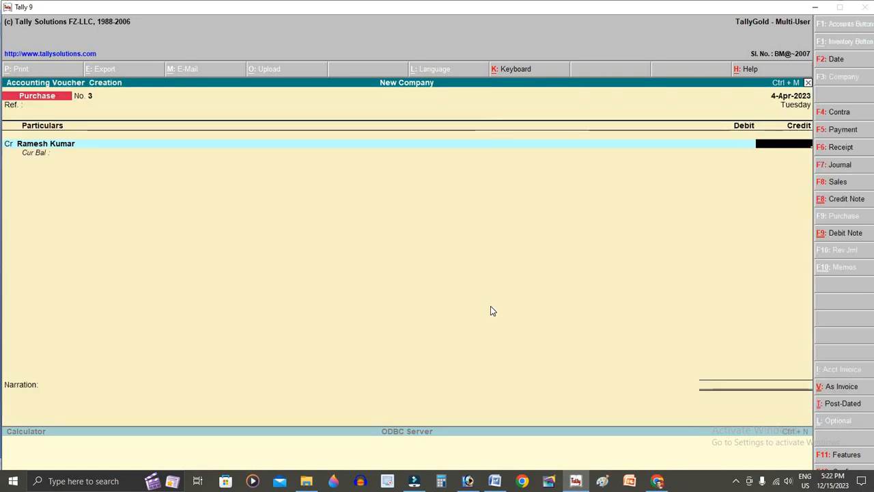
key(alt+Tab)
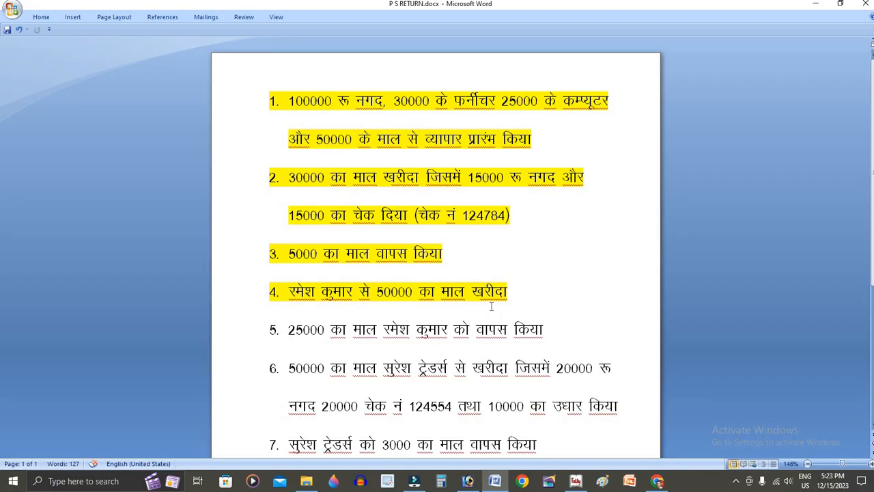
key(alt+Tab)
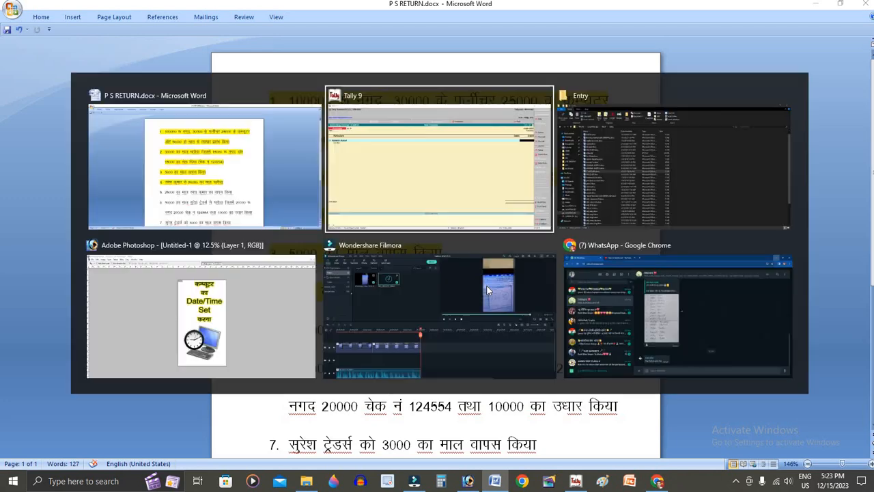
- Credit the supplier 50,000 as bill reference 3, debit Purchase A/c 50,000, and save
text(50000)
key(Return)
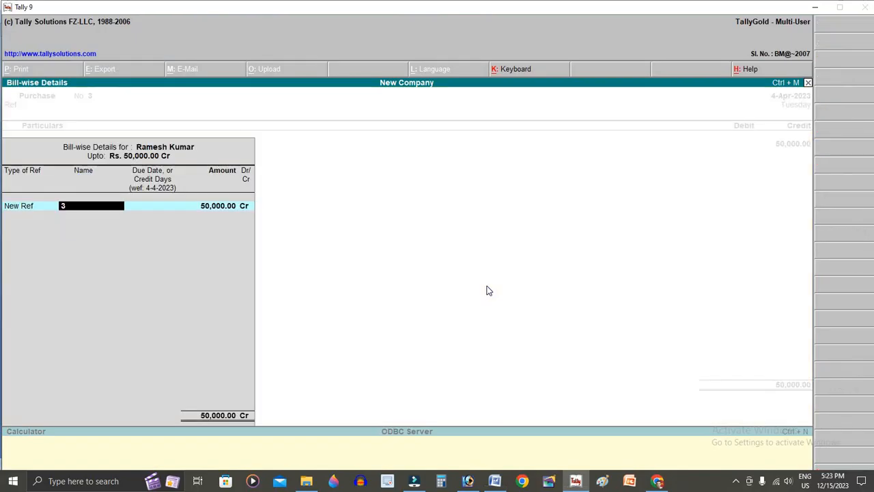
key(Return)
key(Return)
key(Return)
text(p)
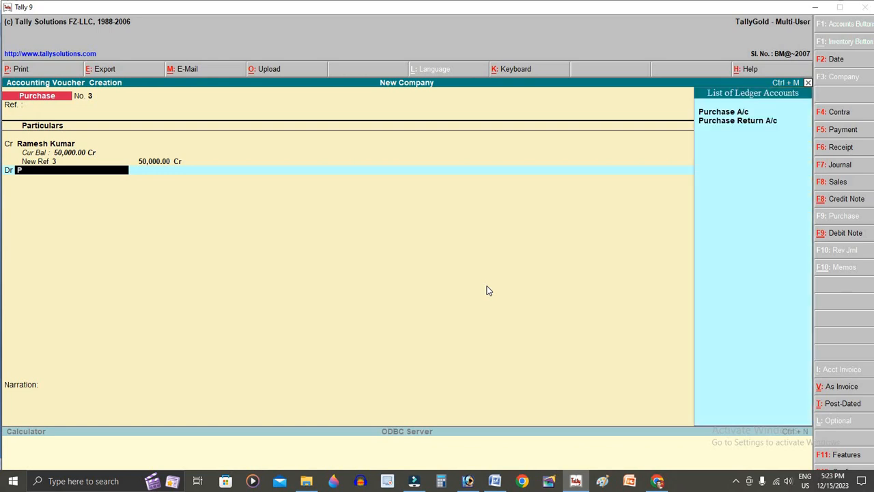
key(Return)
key(Return)
key(Return)
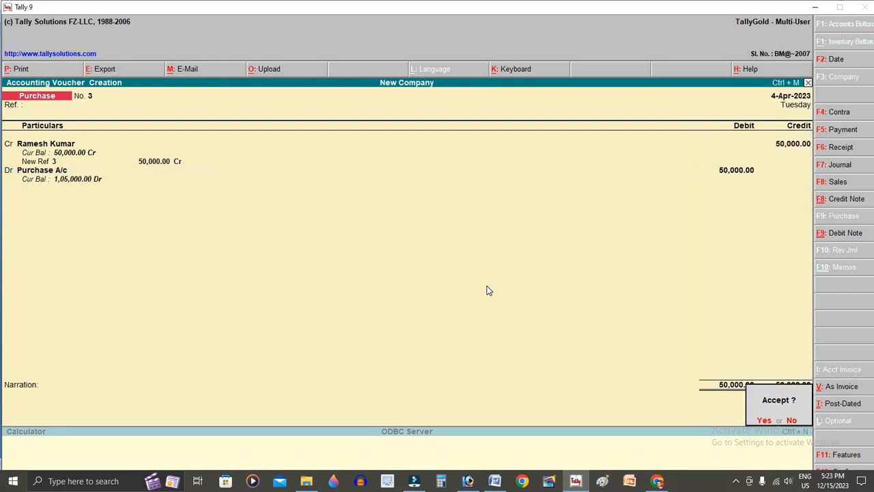
key(Return)
key(F2)
text(6)
key(Return)
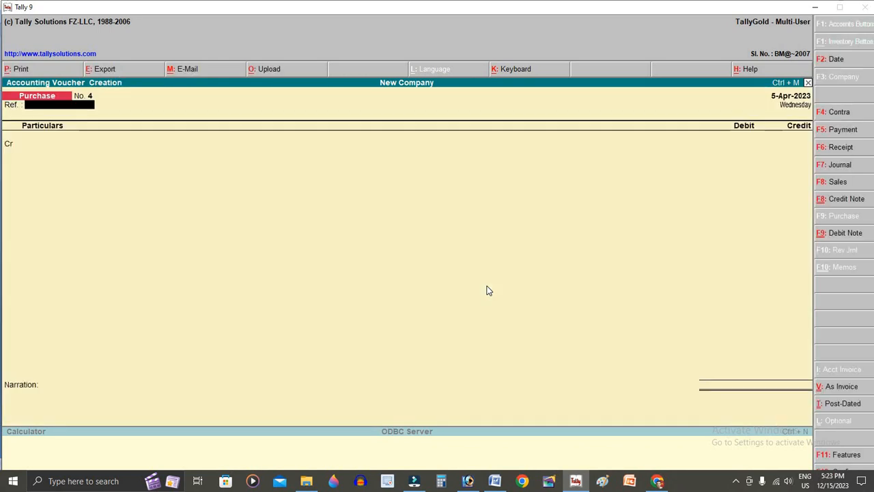
- Highlight the whole line of exercise item 5, the 25000 goods return, in yellow
key(alt+Tab)
click(295, 330)
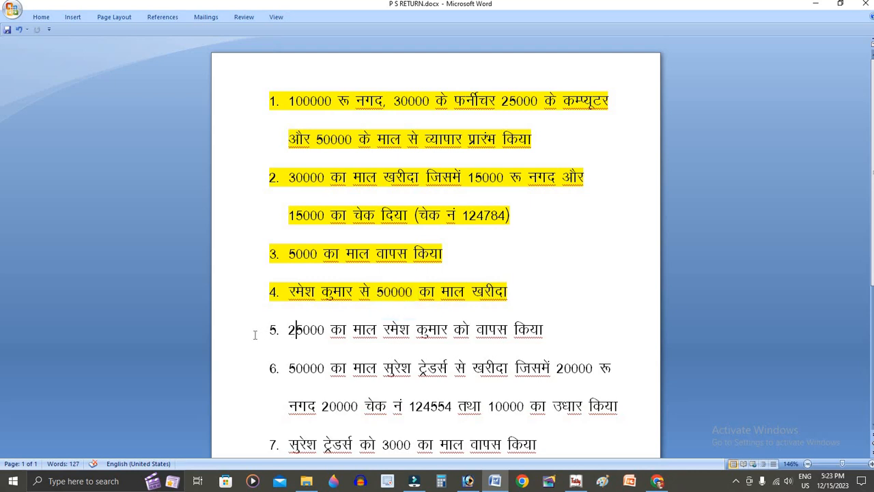
drag(288, 330, 453, 331)
drag(535, 326, 544, 332)
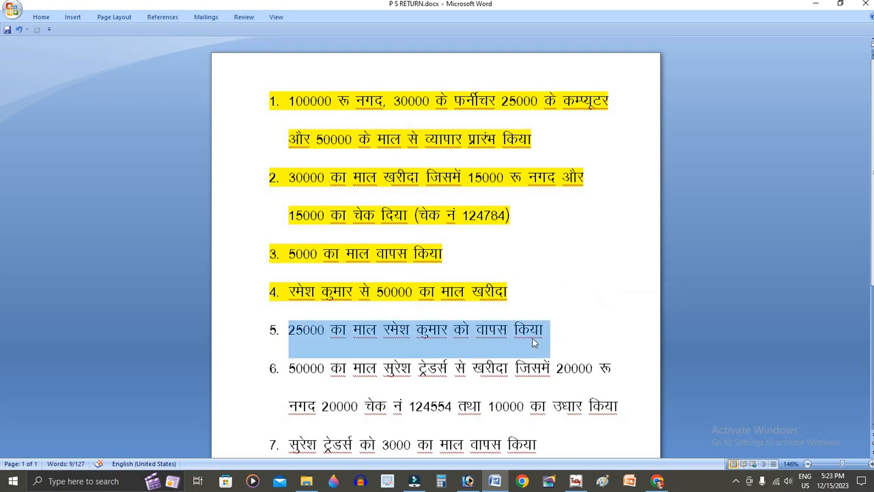
click(530, 335)
drag(530, 333, 302, 338)
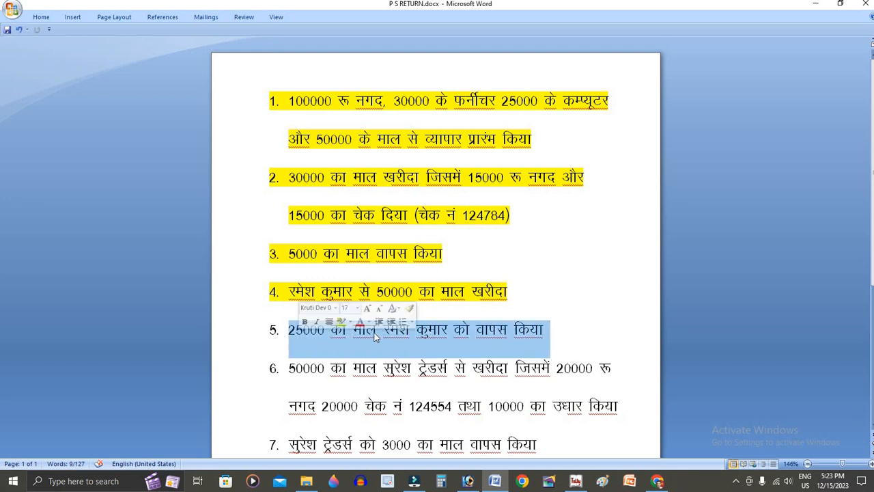
click(340, 321)
click(289, 330)
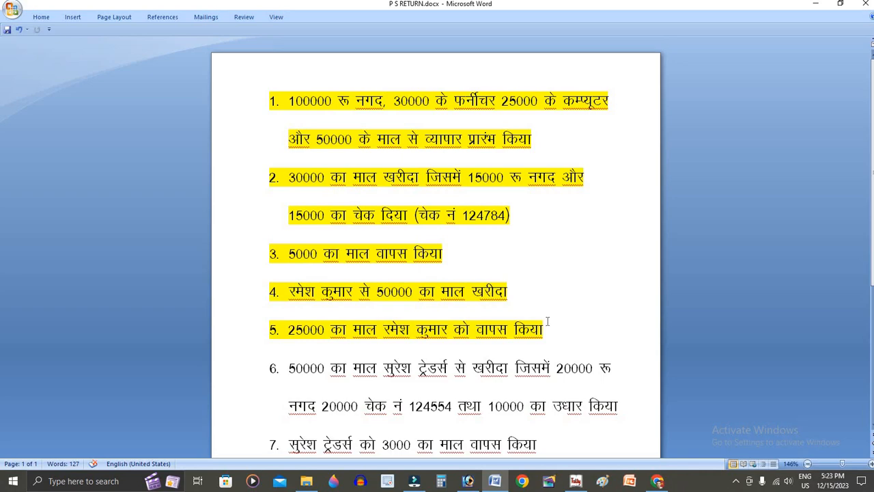
key(alt+Tab)
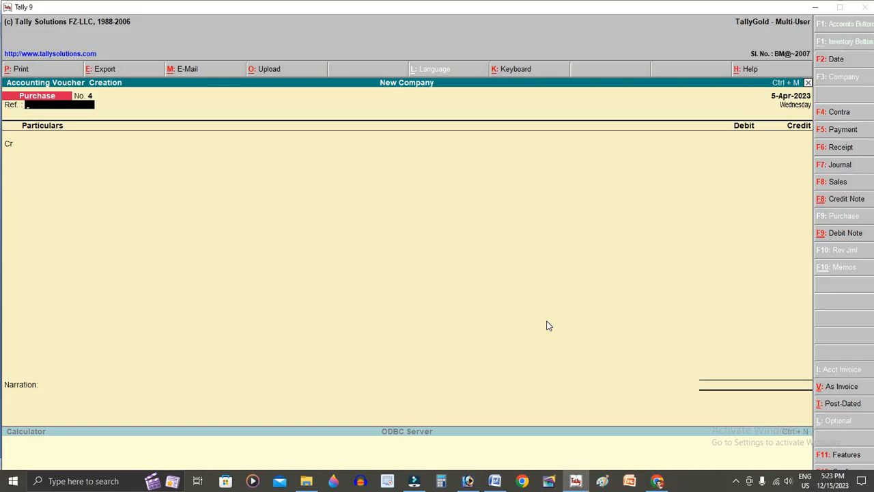
- Start a Debit Note debiting the supplier's ledger 25000
key(ctrl+F9)
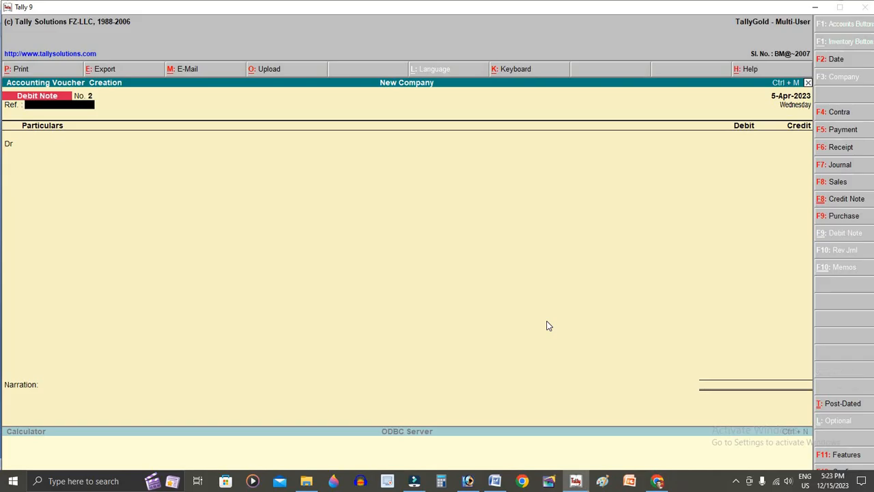
key(Return)
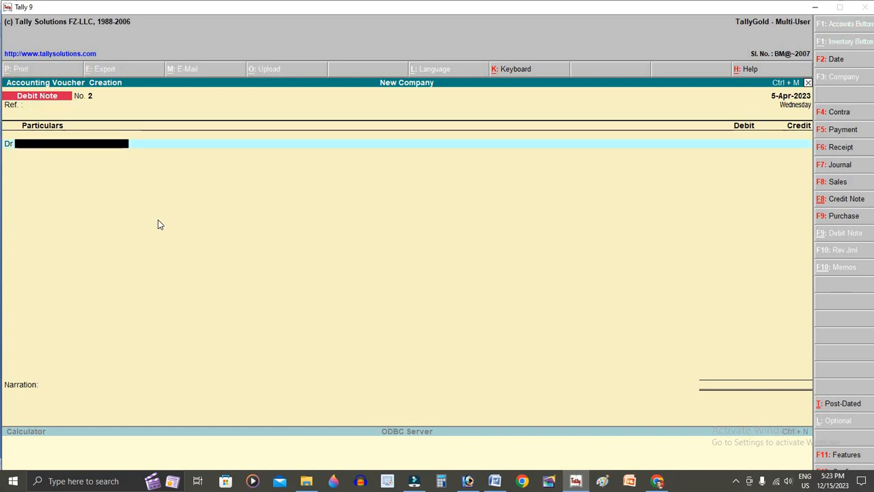
text(R)
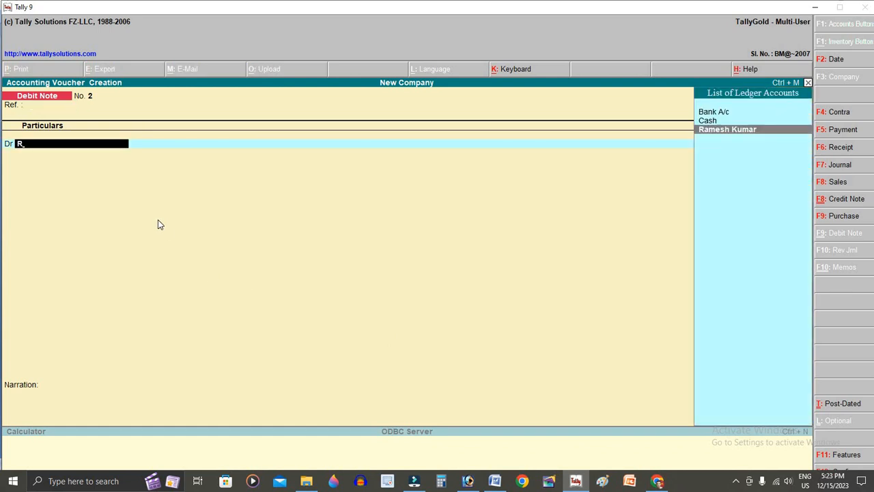
key(Return)
text(25000)
key(Return)
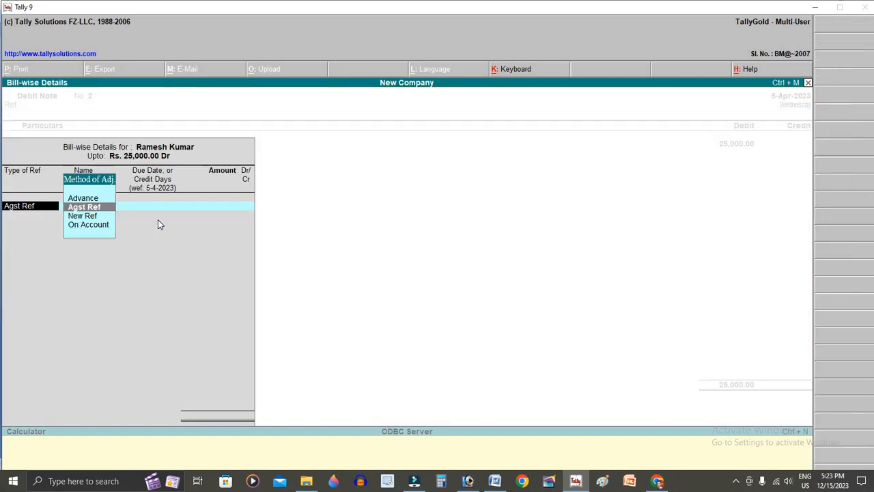
- Abandon the bill-wise adjustment against bill 3 and discard the unfinished debit note
key(Return)
key(Return)
key(Return)
key(Return)
key(Return)
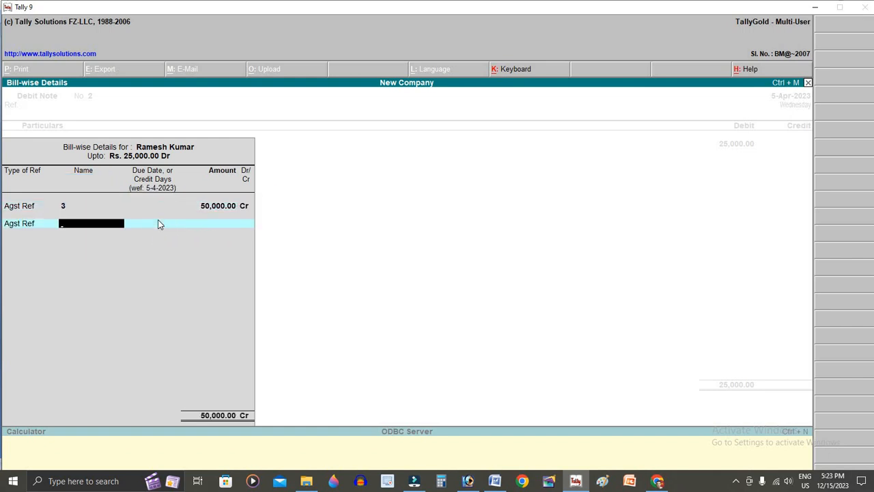
key(BackSpace)
key(BackSpace)
key(Return)
key(Return)
key(BackSpace)
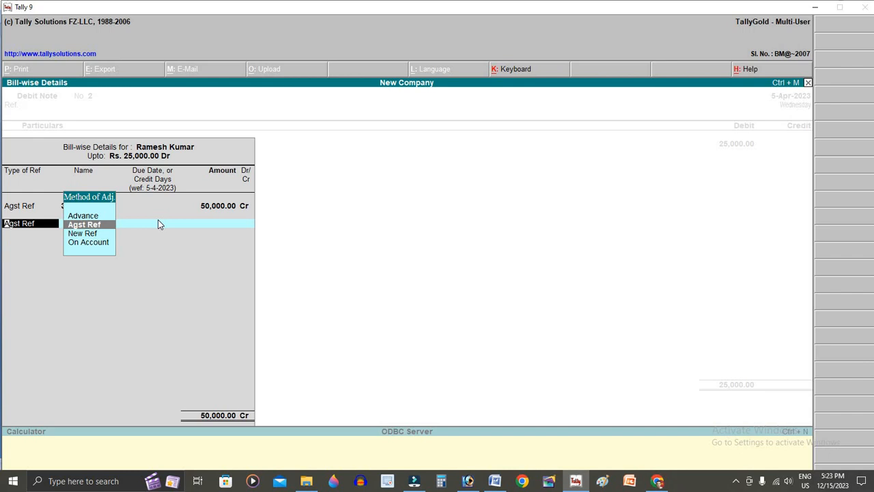
key(Escape)
key(Escape)
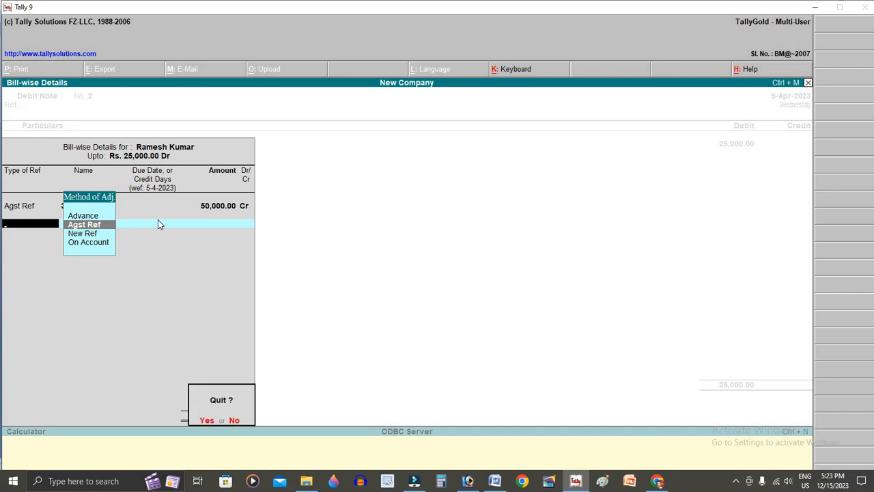
key(y)
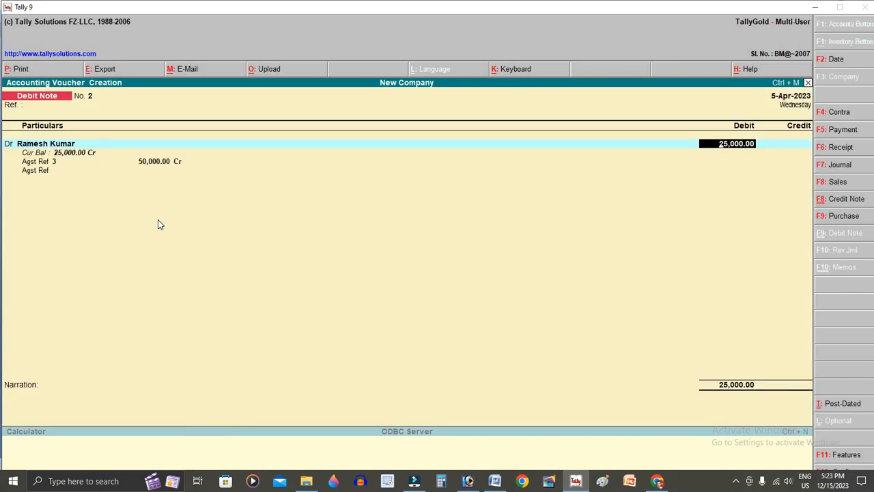
key(Escape)
key(y)
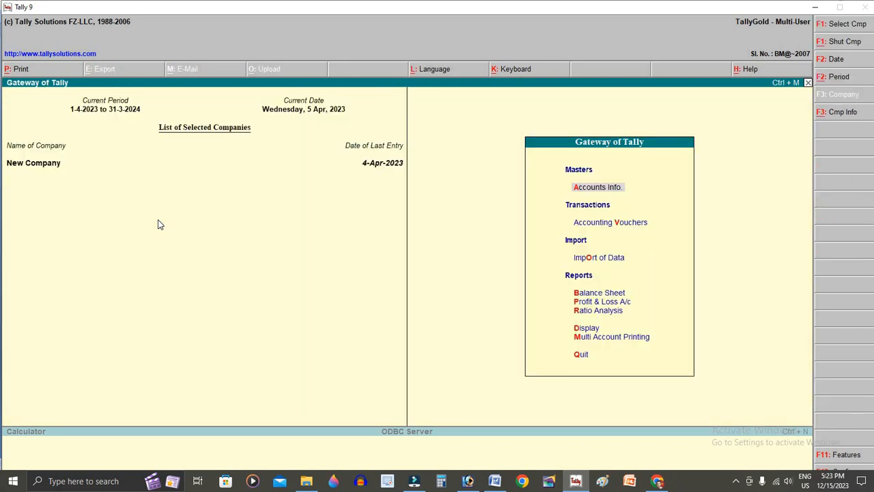
key(v)
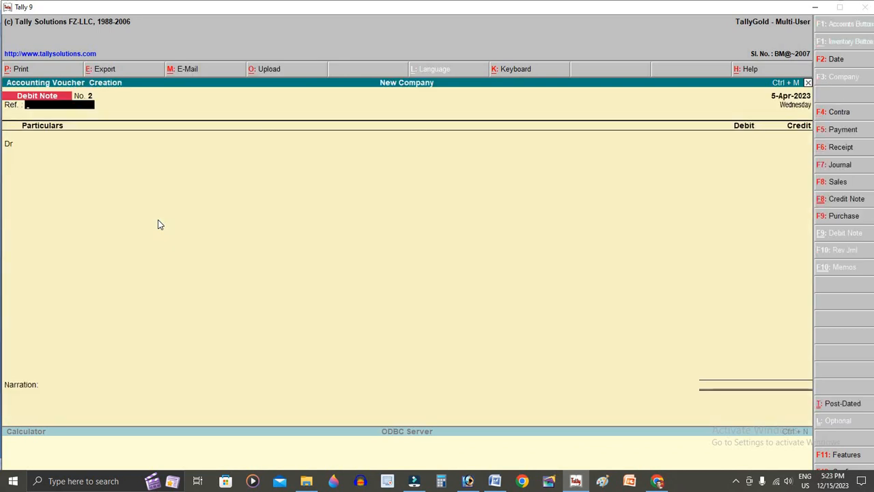
text(152)
key(Return)
text(p)
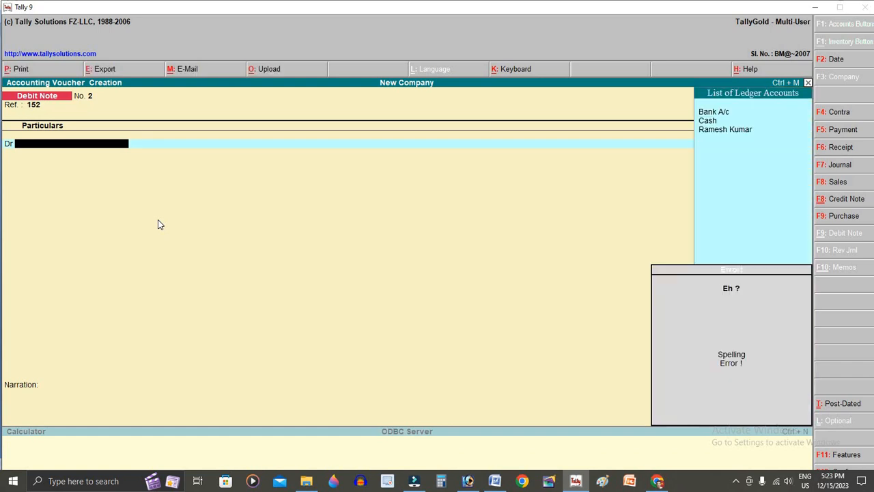
text(r)
key(Return)
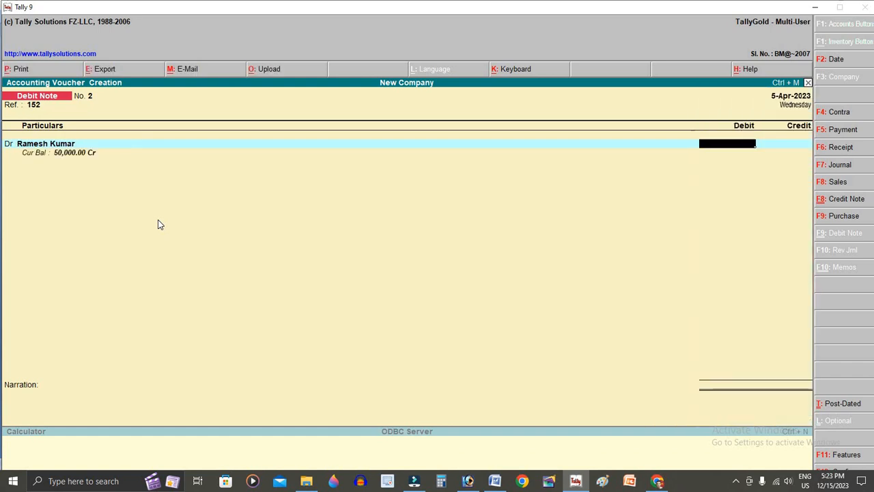
text(25000)
key(Return)
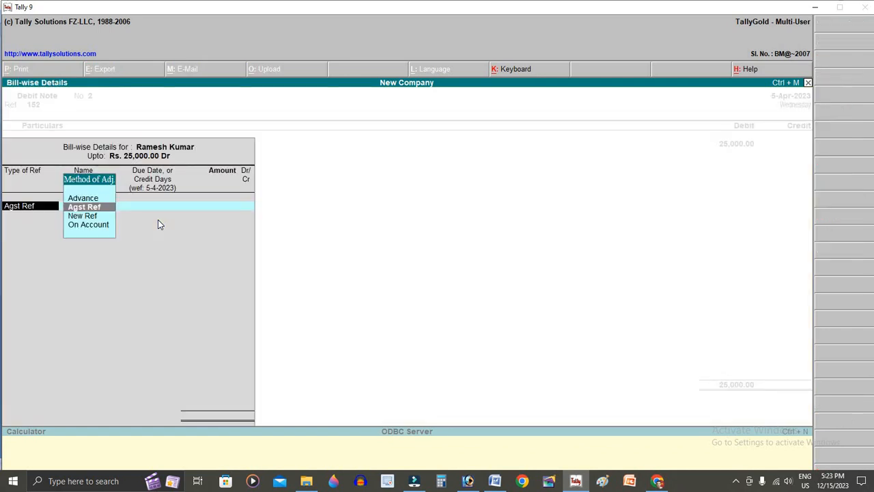
key(Return)
key(Return)
key(Return)
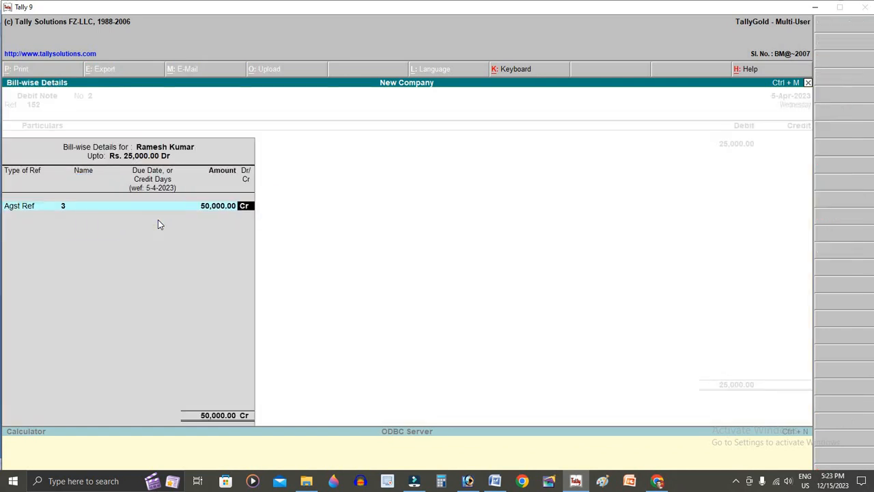
key(Return)
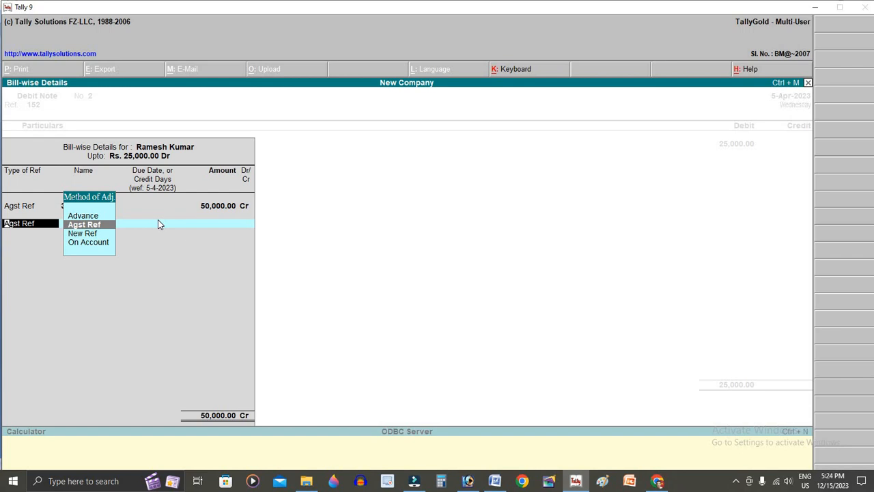
key(BackSpace)
key(BackSpace)
key(BackSpace)
key(BackSpace)
key(Up)
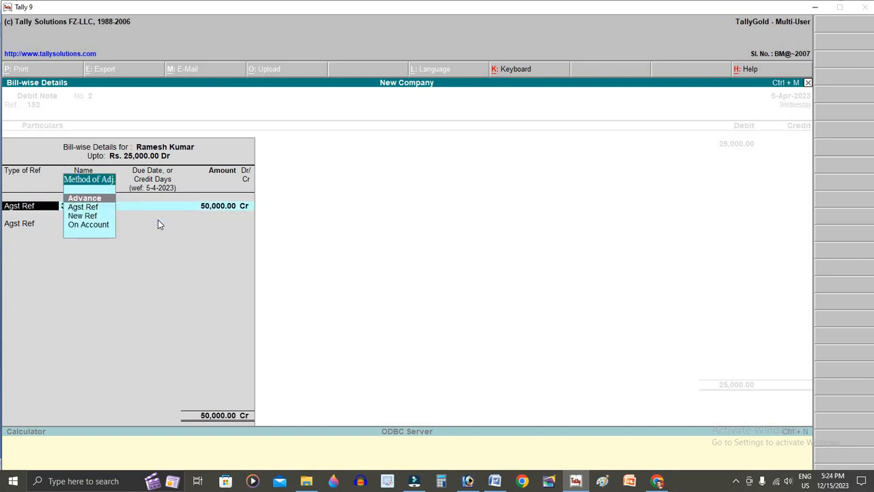
key(Down)
key(Down)
key(Down)
key(Return)
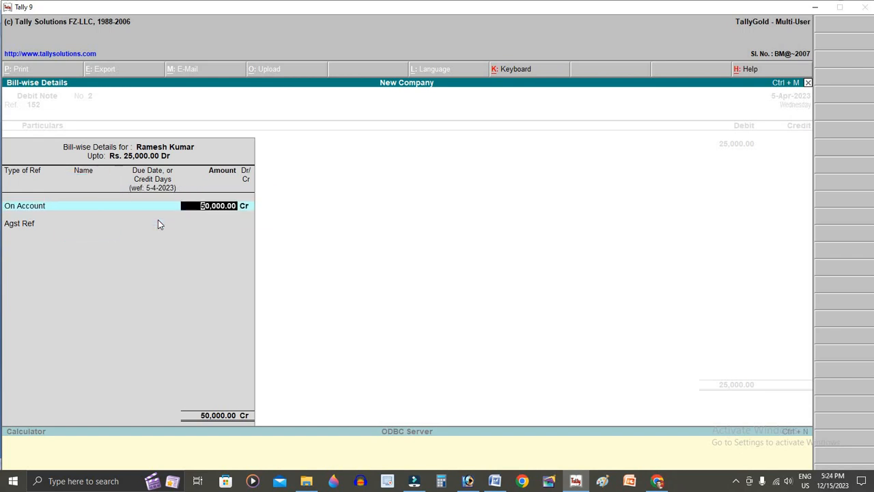
key(BackSpace)
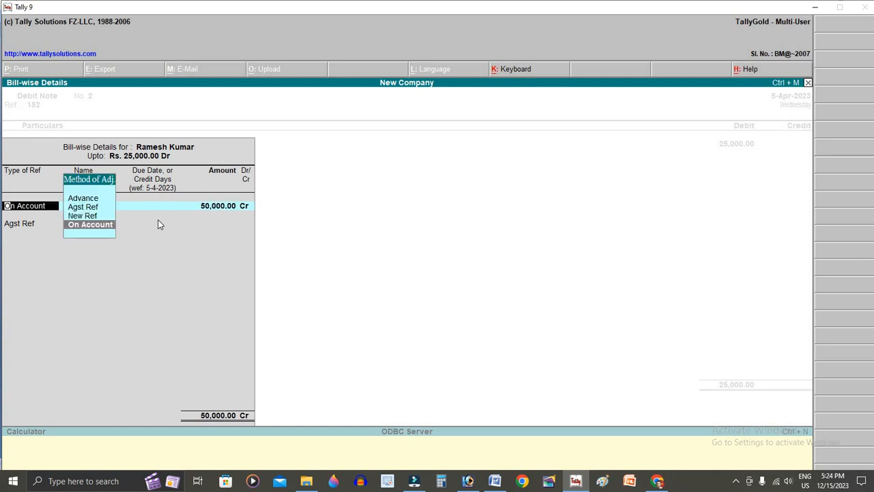
key(Up)
key(Up)
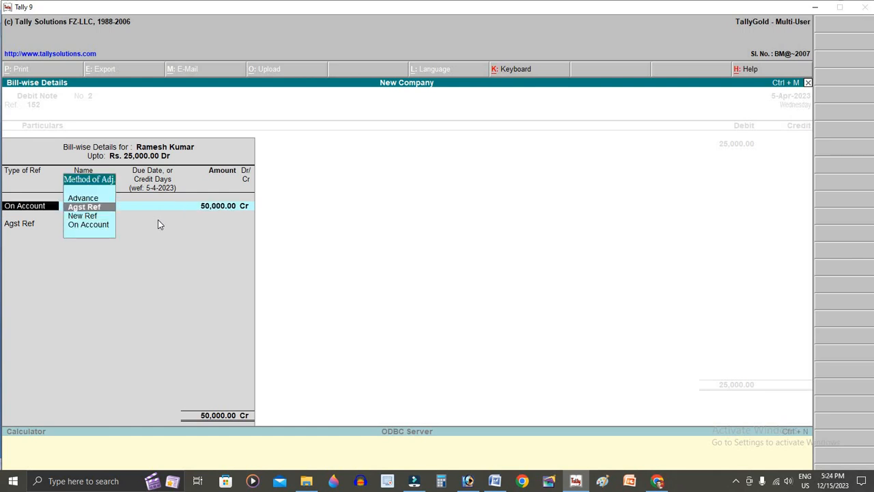
key(Return)
key(Return)
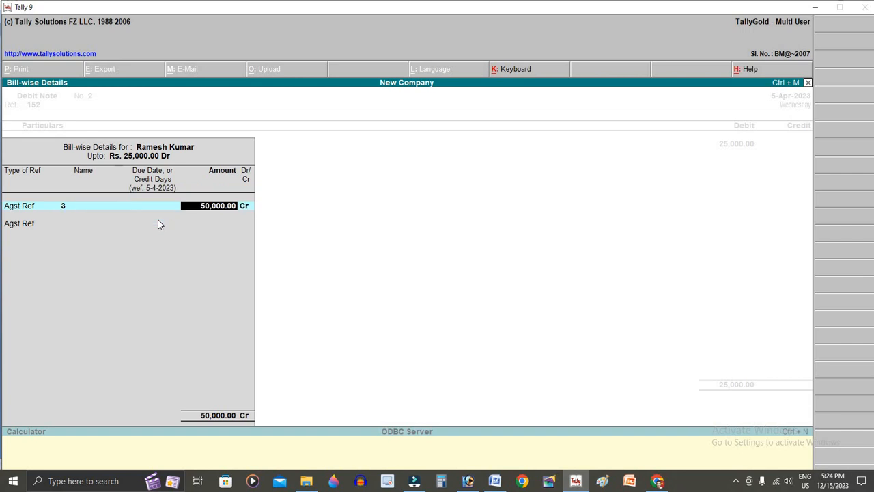
text(25000)
key(Return)
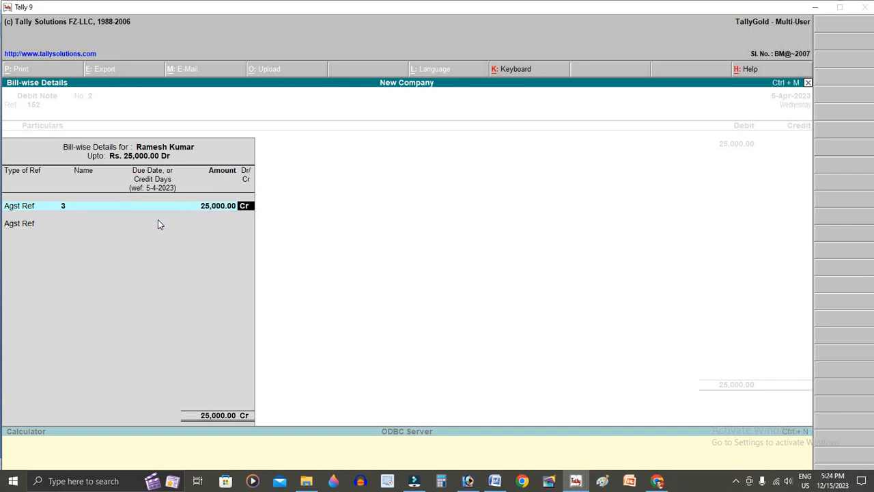
key(Return)
key(Return)
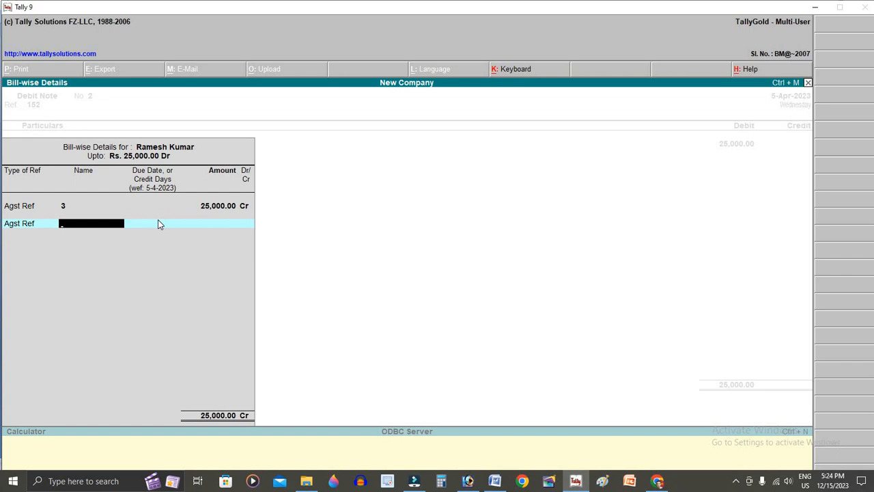
key(BackSpace)
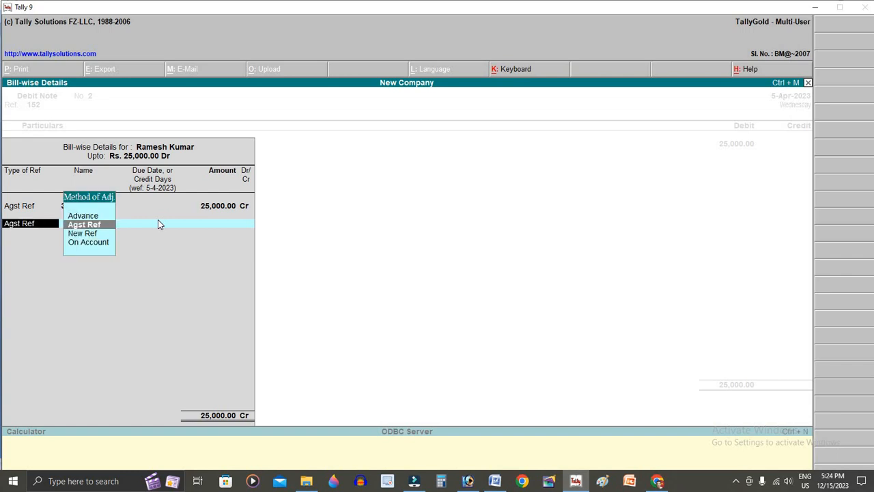
key(Escape)
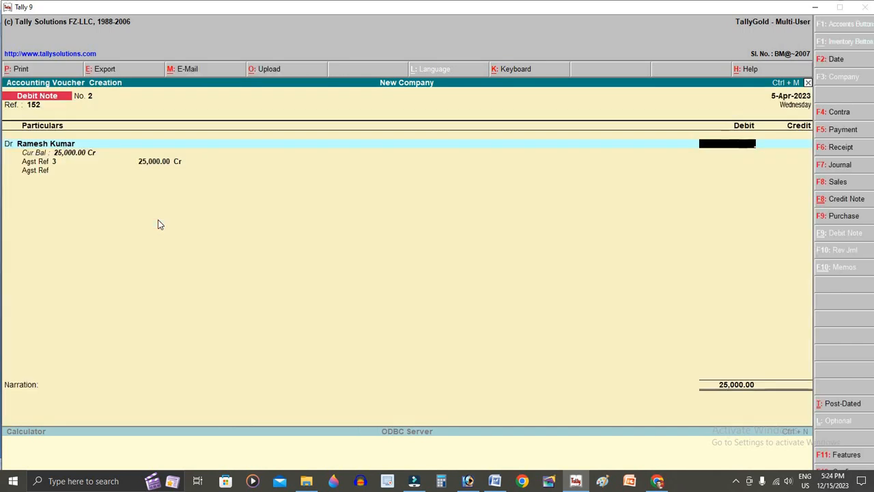
key(Escape)
key(Return)
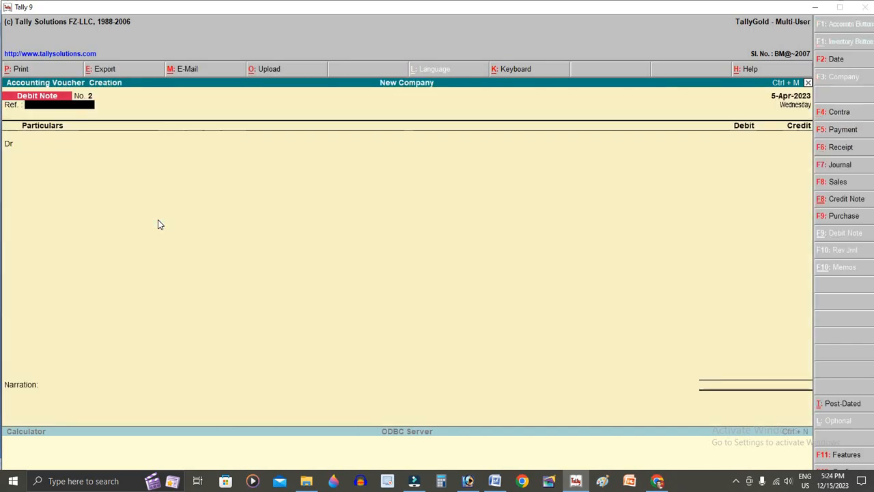
key(Return)
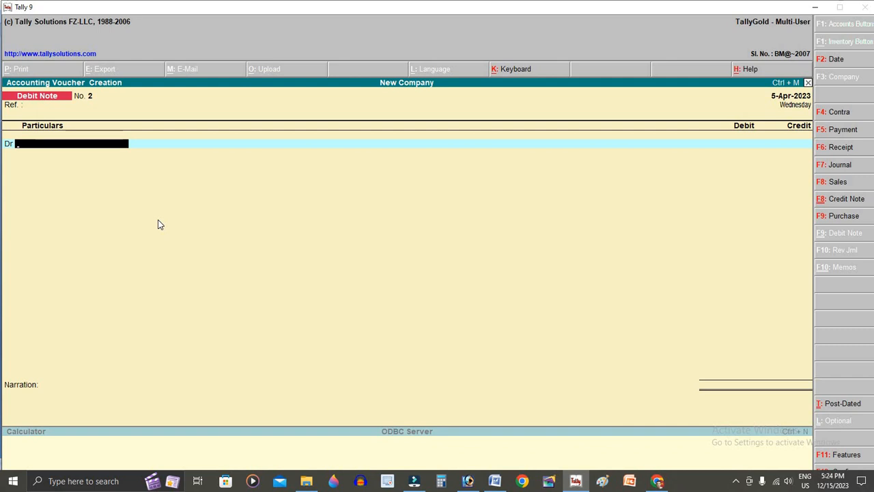
text(R)
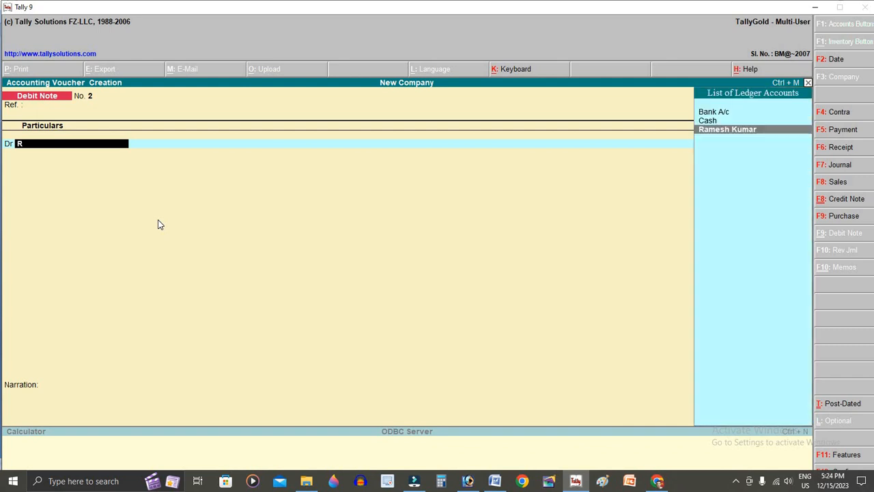
key(Return)
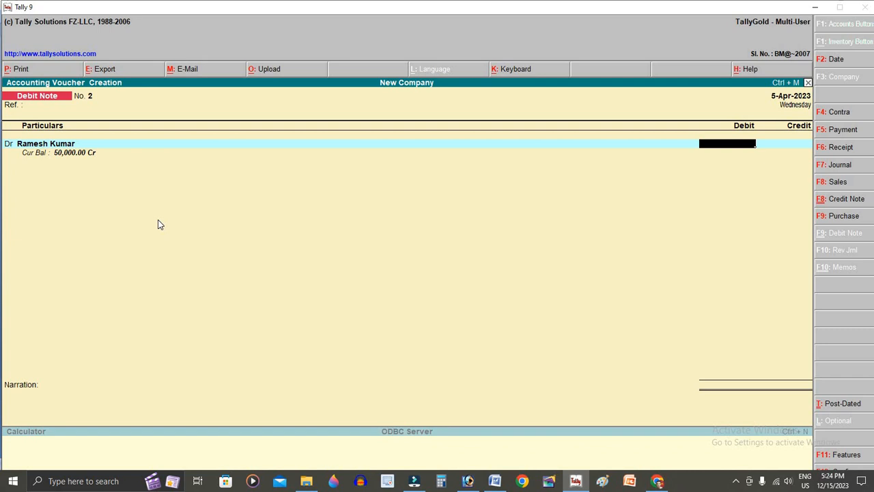
key(alt+Tab)
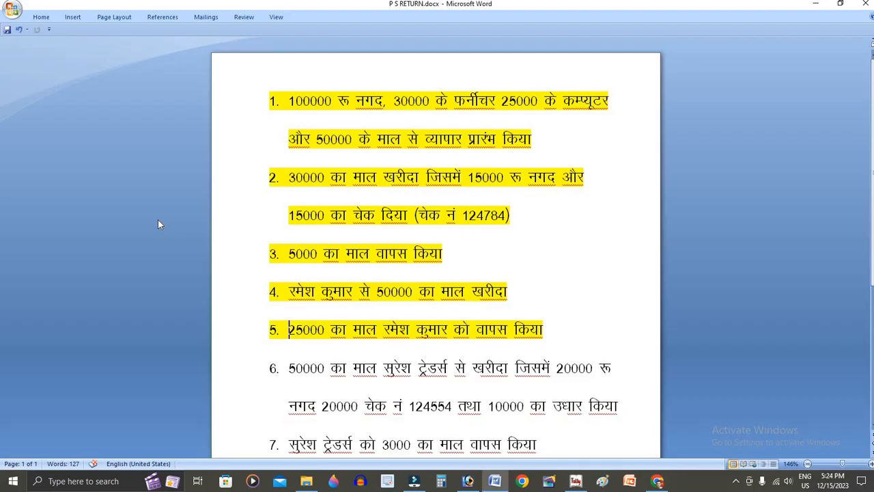
key(alt+Tab)
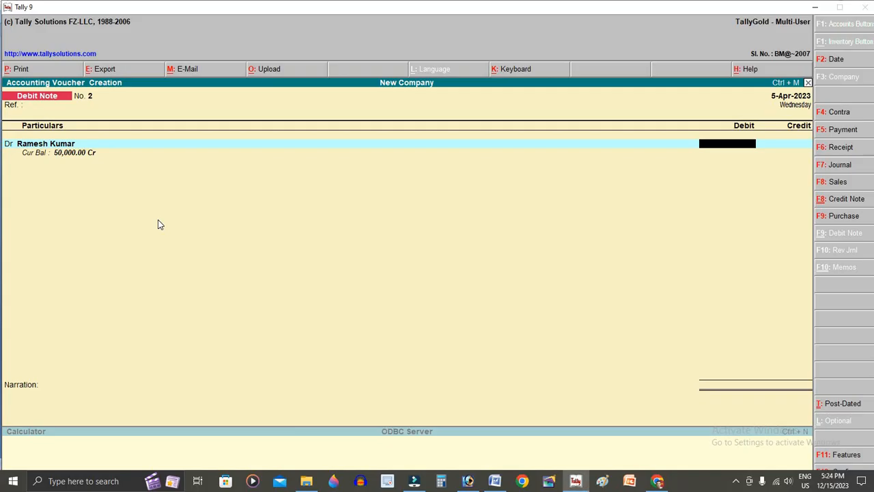
text(25000)
key(Return)
key(Return)
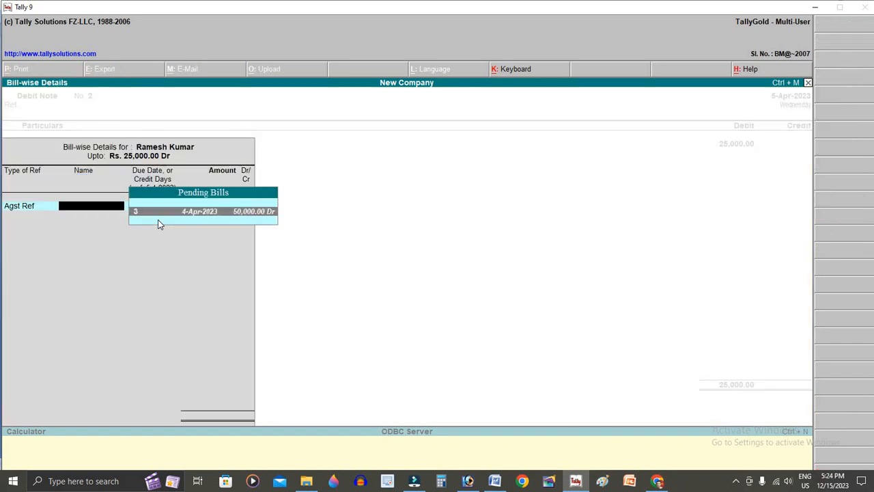
key(Return)
text(25000)
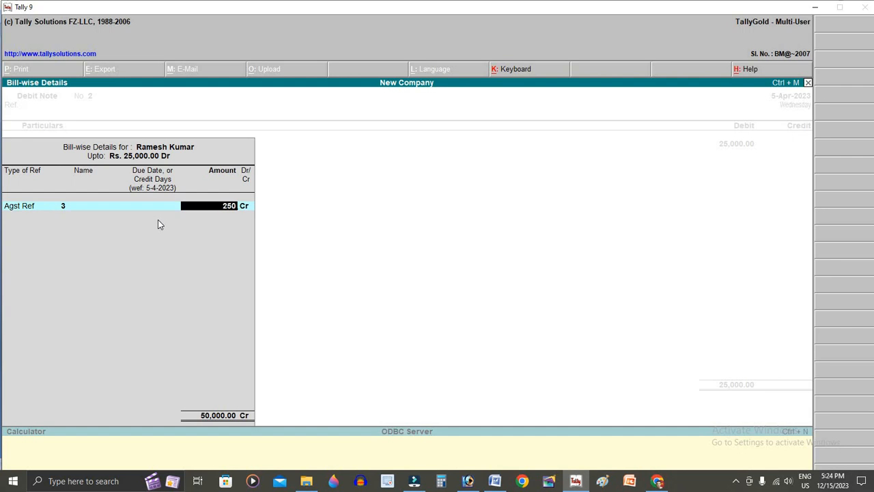
key(Return)
key(Return)
key(Return)
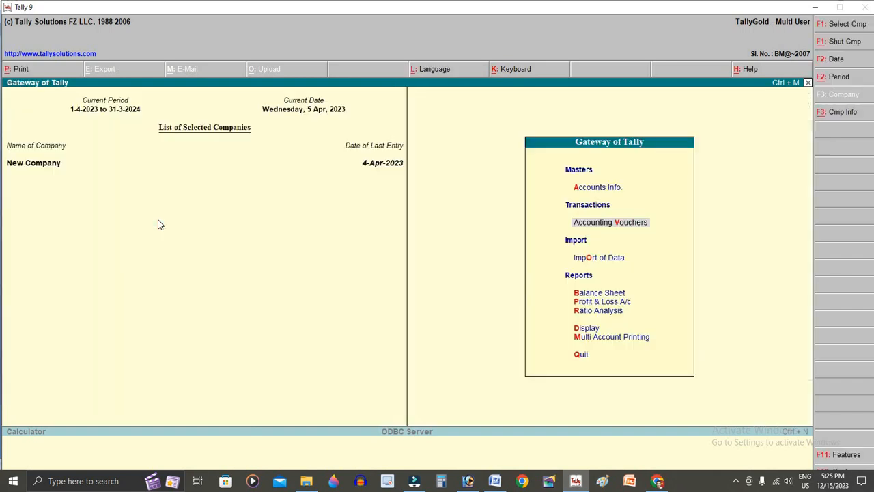
- Enter Debit Note ref 121 debiting the supplier 25,000, settled On Account
key(Return)
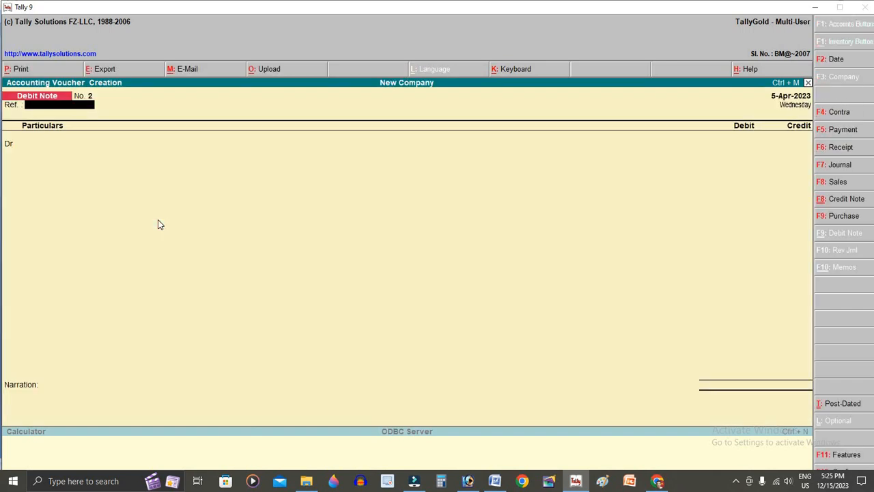
text(121)
key(Return)
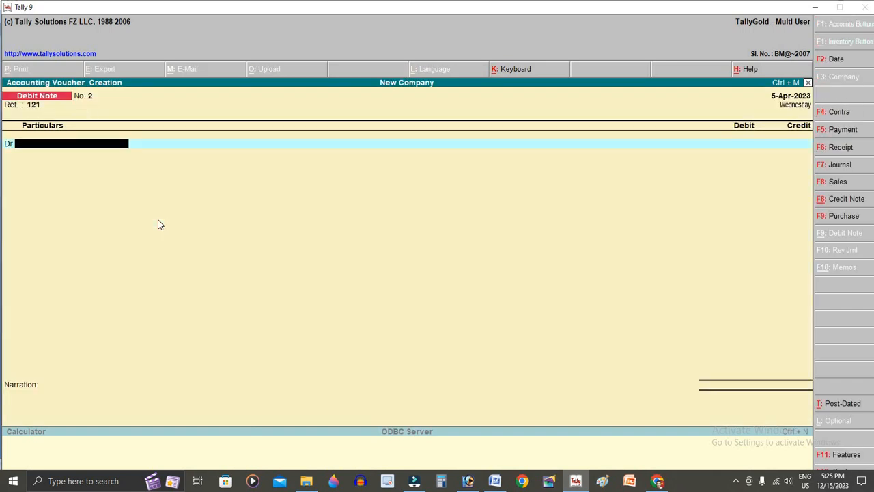
key(Return)
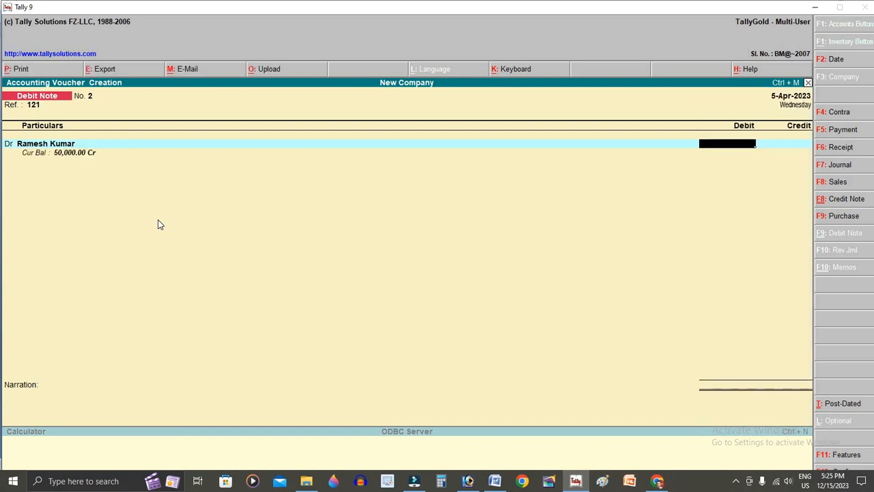
text(25000)
key(Return)
key(Down)
key(Down)
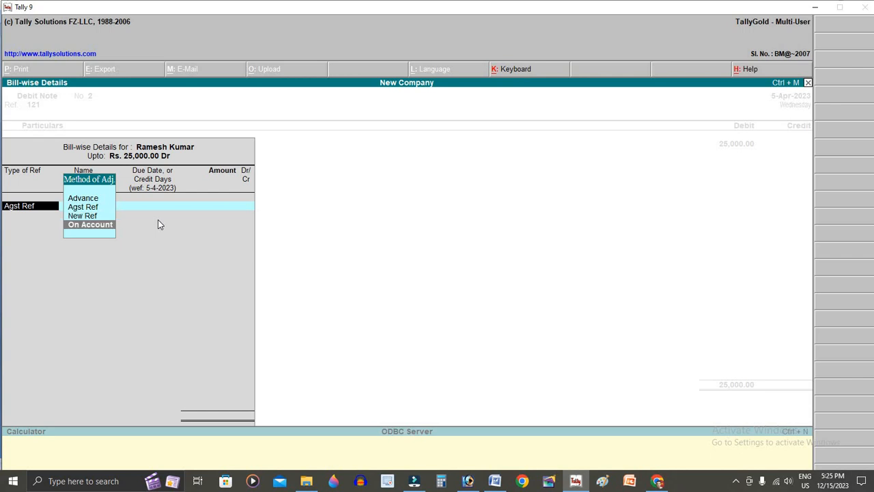
key(Return)
key(Return)
key(Return)
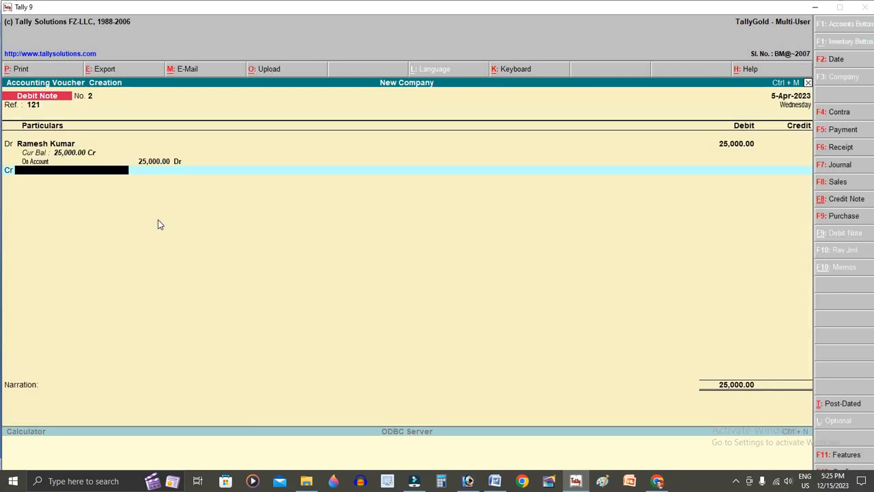
- Credit Purchase Return A/c with 25,000, date it 6-Apr-2023, and save the voucher
text(P)
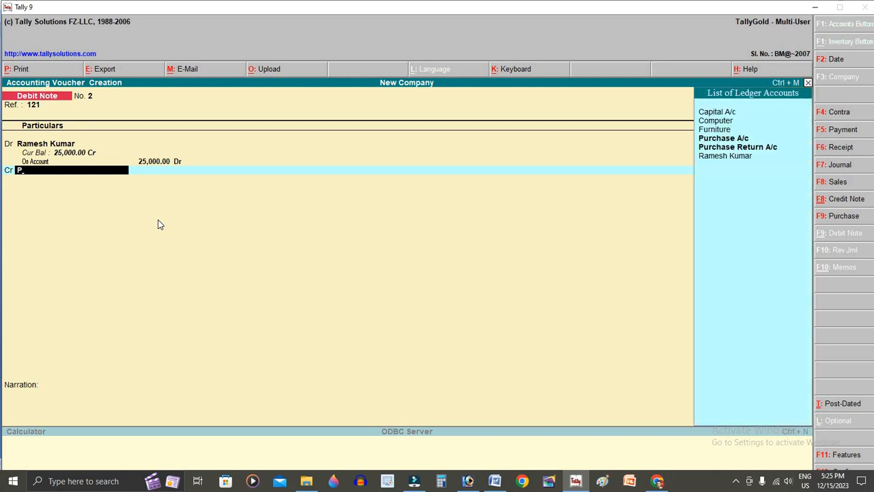
key(Down)
key(Down)
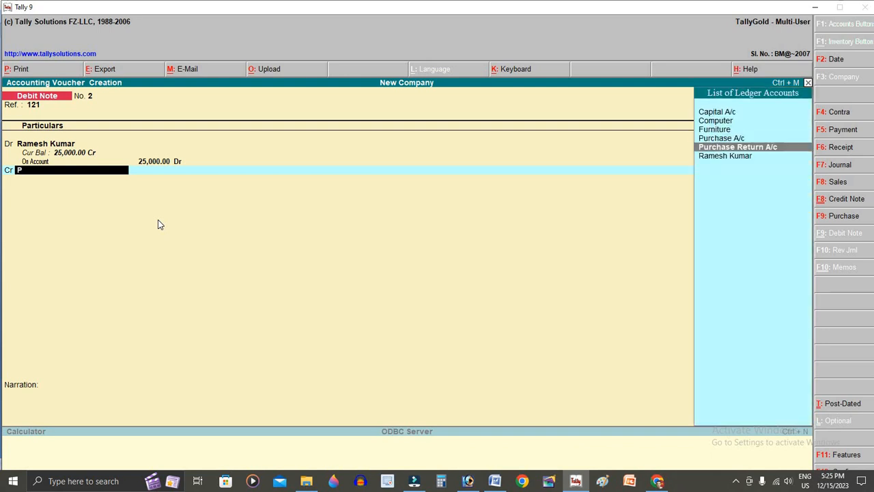
key(Down)
key(Up)
key(Return)
key(Return)
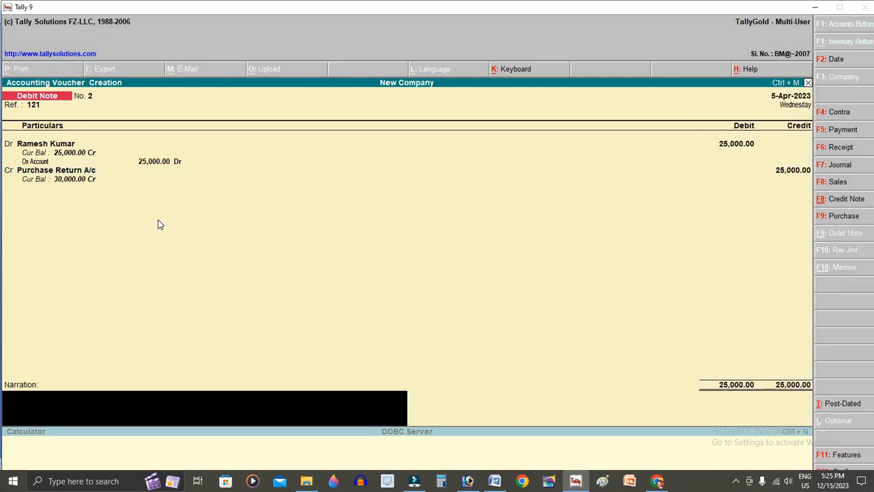
key(Return)
key(Return)
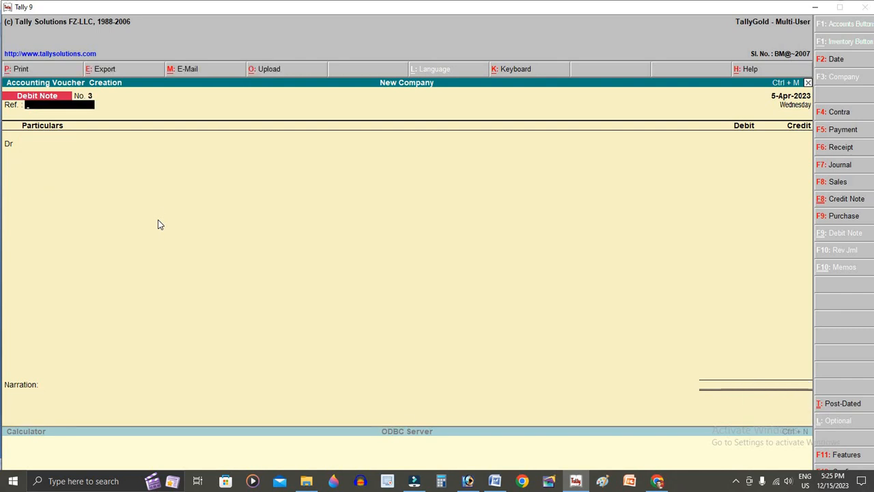
key(F2)
key(Return)
- Highlight item 6, the 50000 Suresh Traders purchase, in yellow in Word, then return to Tally
key(alt+Tab)
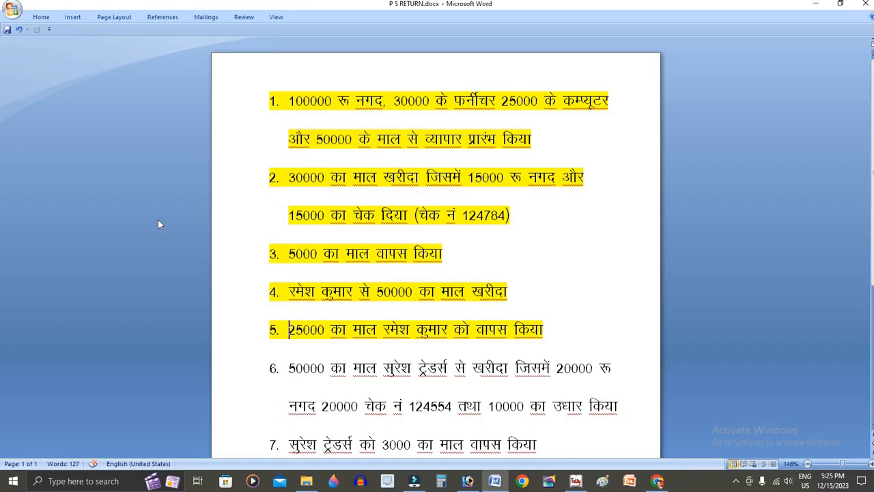
scroll(304, 386, down, 2)
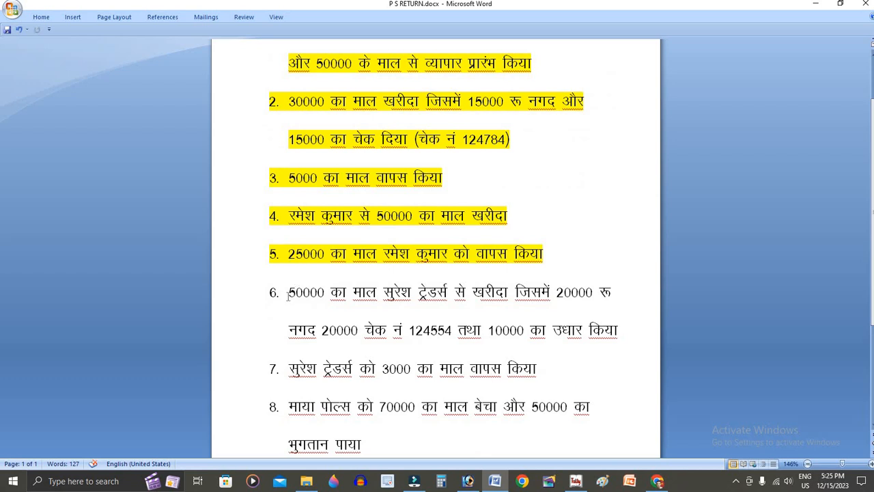
click(289, 297)
drag(289, 294, 623, 333)
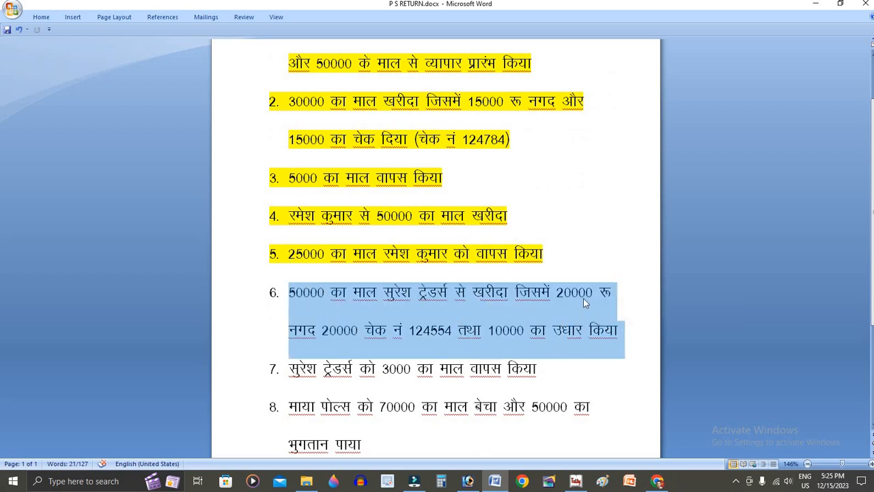
click(627, 235)
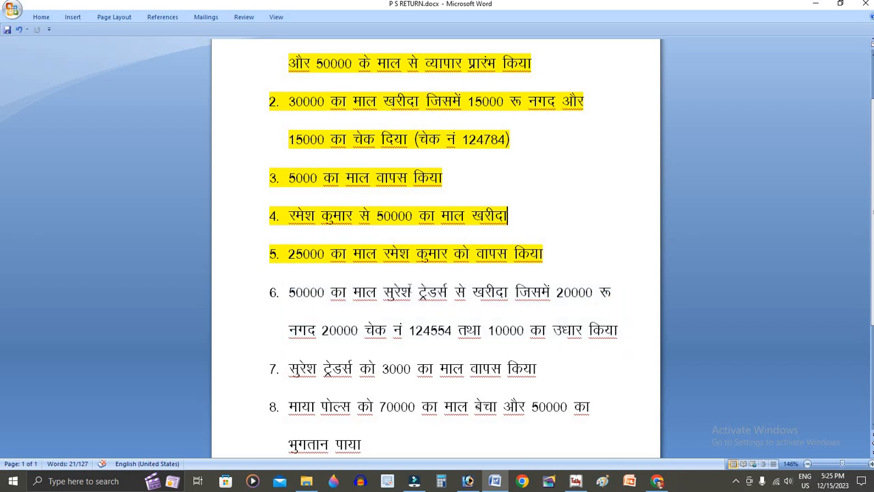
drag(289, 292, 623, 342)
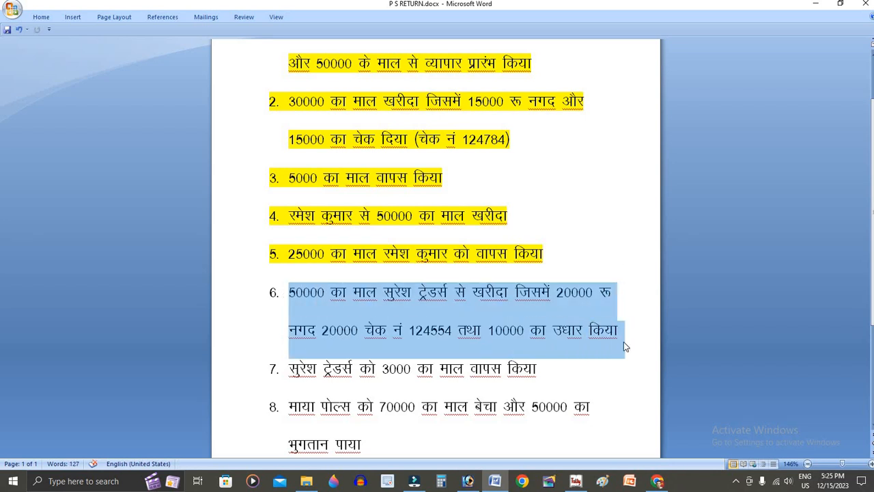
key(Left)
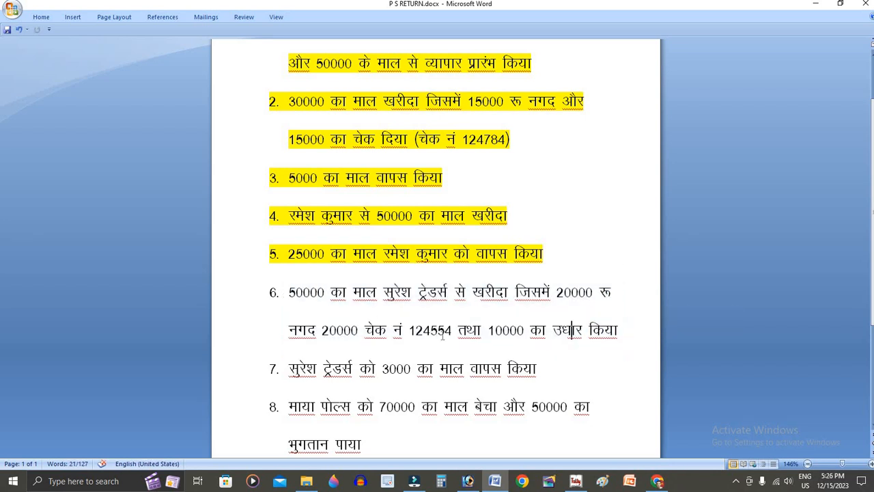
drag(289, 292, 628, 340)
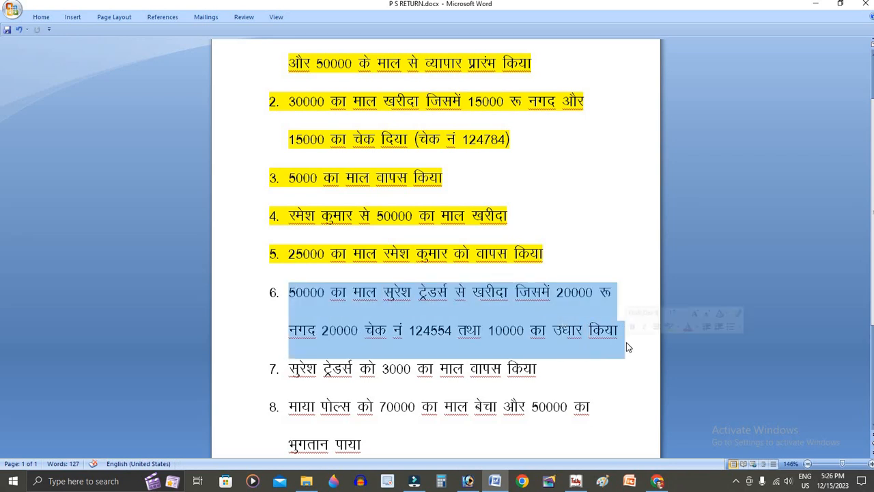
click(666, 326)
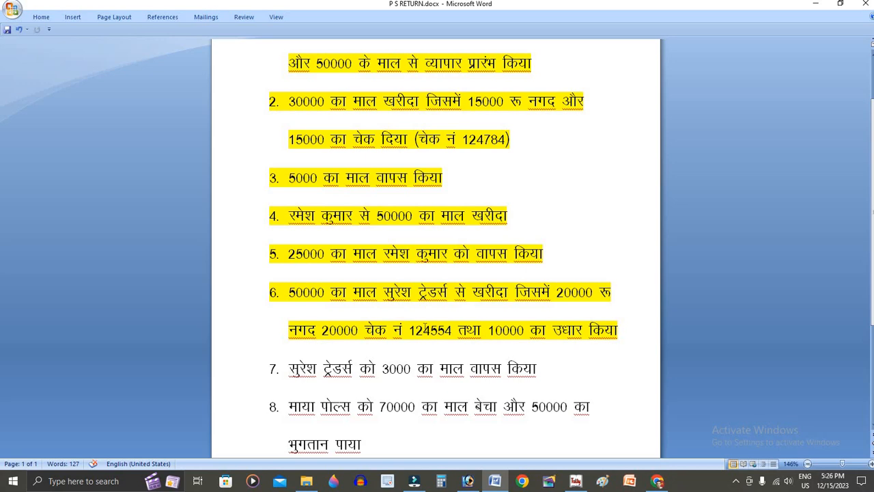
key(alt+Tab)
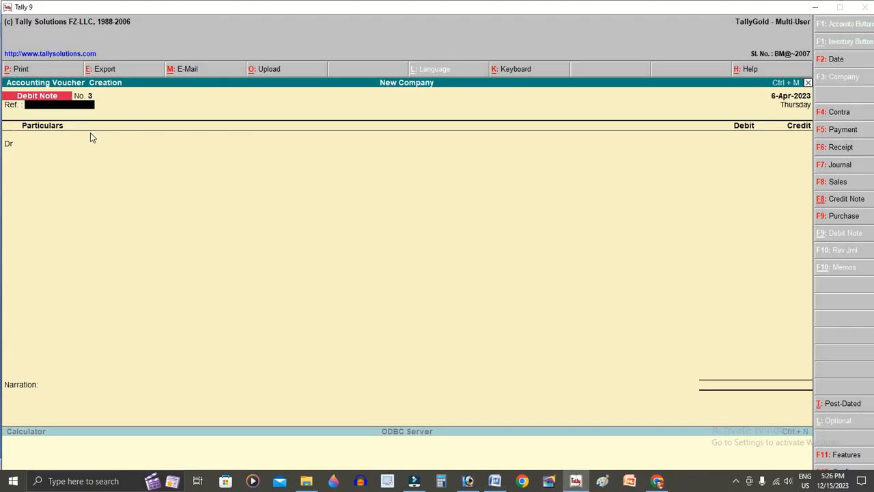
- Switch the voucher to Purchase with reference 145
key(alt+Tab)
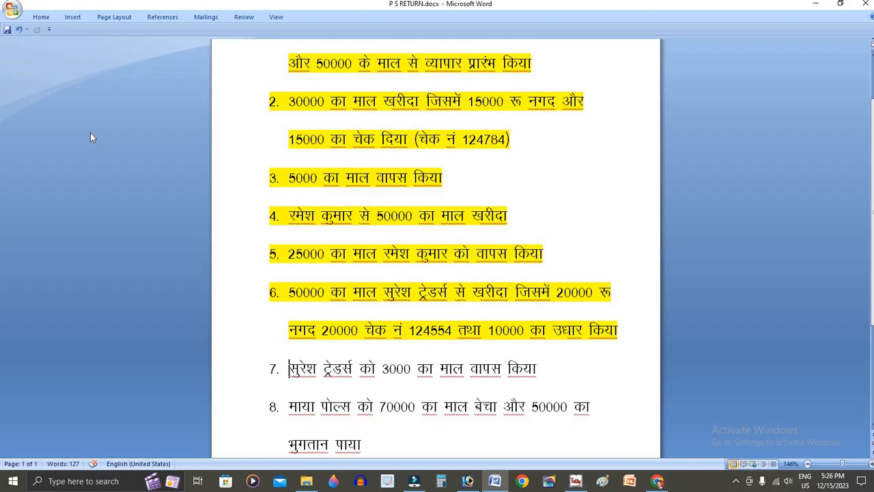
key(alt+Tab)
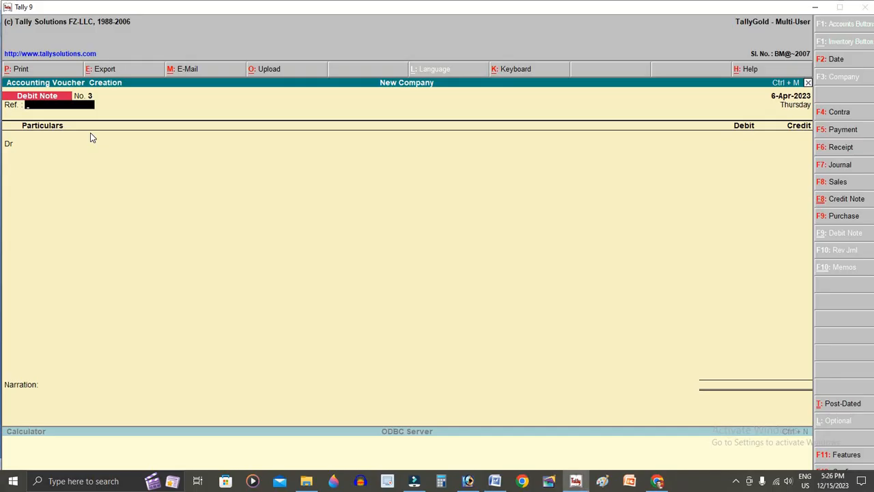
key(F9)
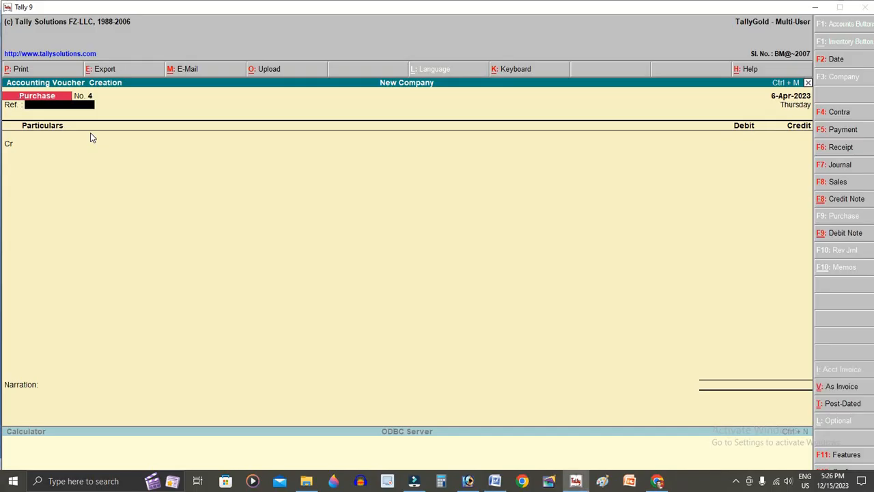
text(145)
key(Return)
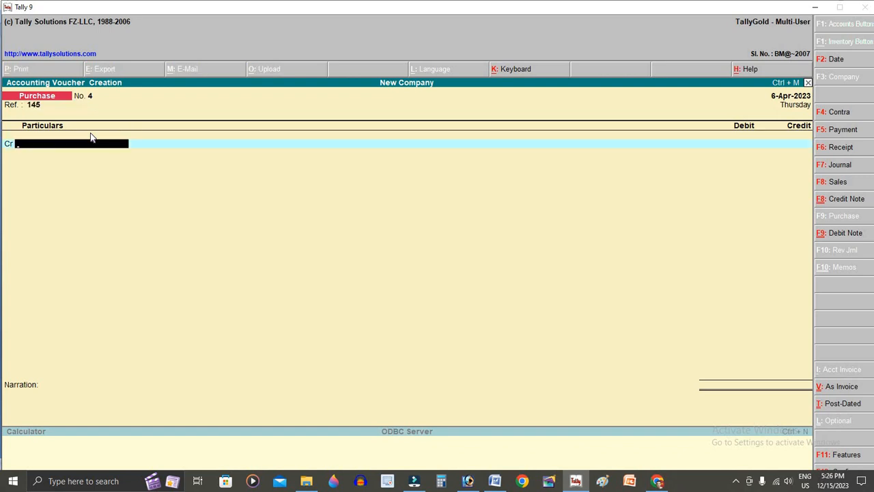
- Create the SURESH TRADERS ledger under Sundry Creditors and credit it 50000 as a new bill
key(alt+c)
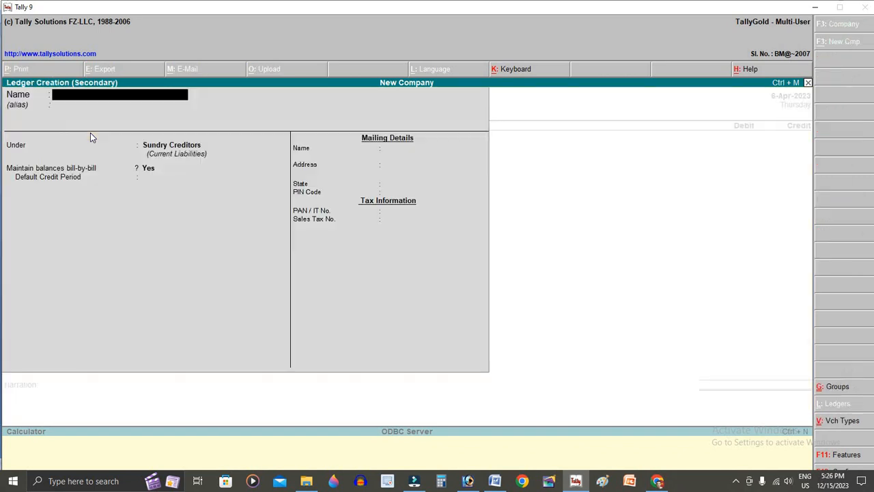
text(SU)
key(BackSpace)
text(URESH)
key(alt+Tab)
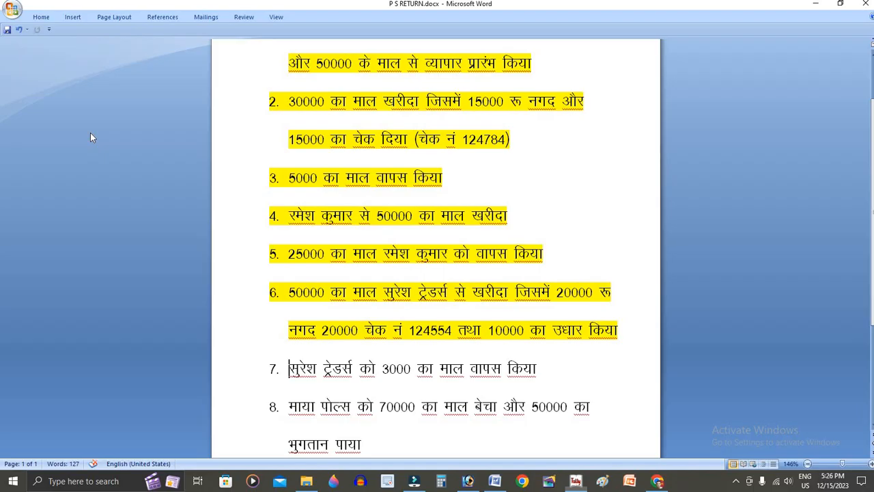
key(alt+Tab)
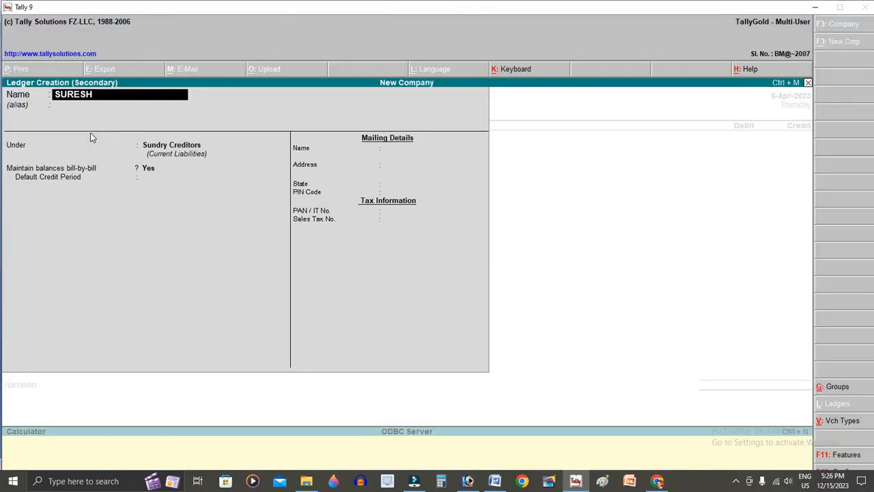
text(TRADERS)
key(Return)
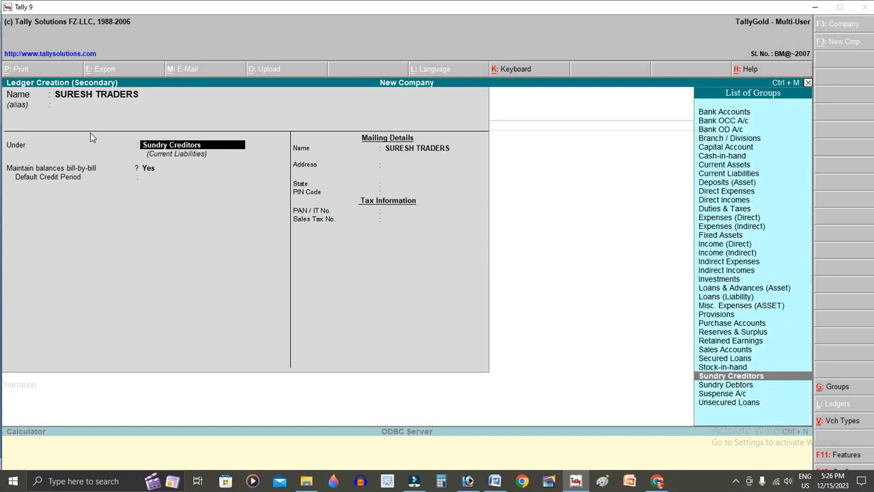
key(Return)
key(Return)
key(Return)
key(Return)
key(Return)
key(Return)
key(Return)
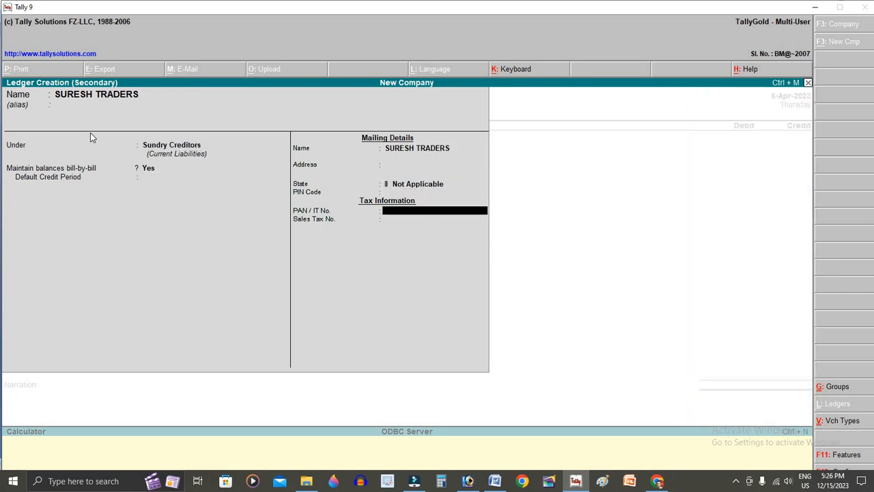
key(Return)
key(Return)
key(Return)
text(50000)
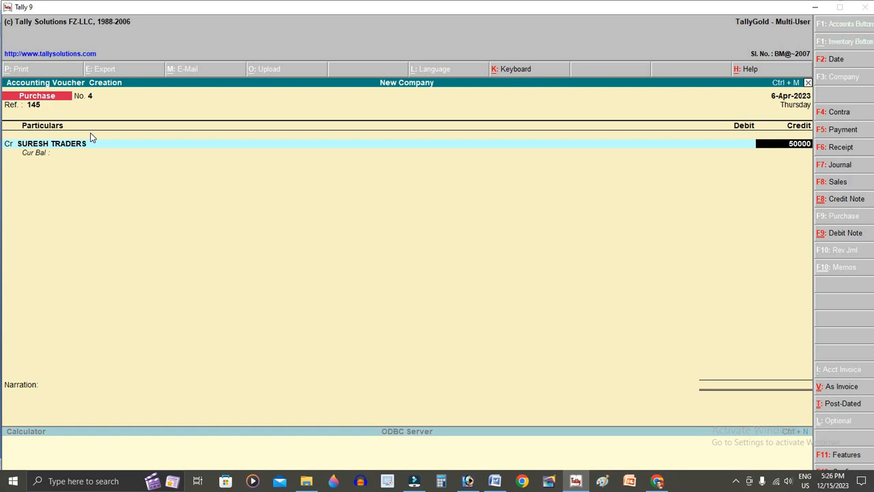
key(Return)
key(Return)
key(Return)
key(Return)
key(Return)
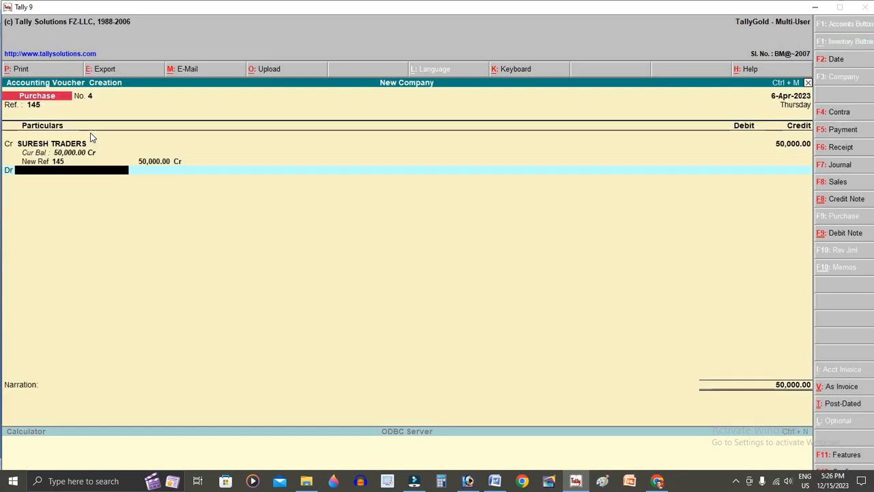
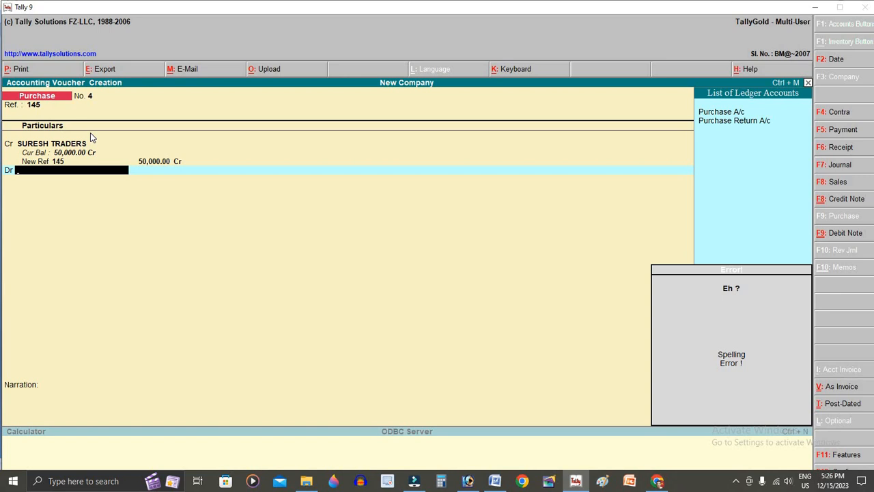
- Debit Purchase A/c 50,000.00 and save purchase voucher No. 4
key(Down)
key(Down)
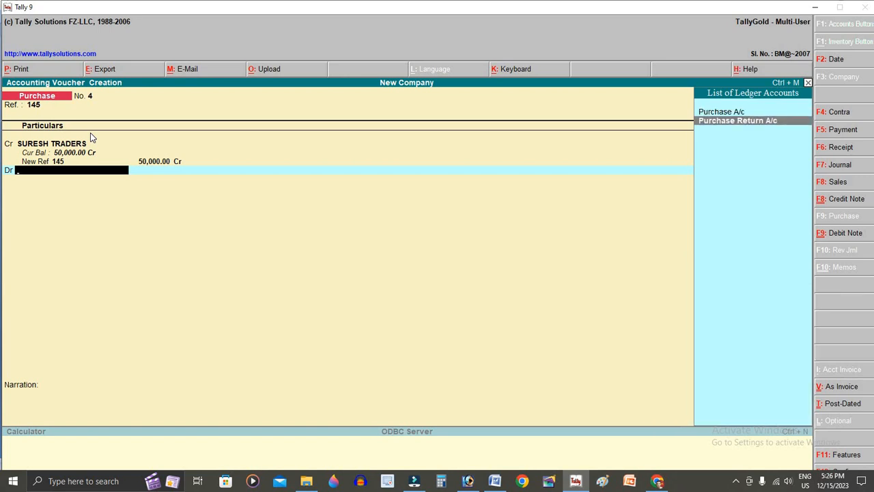
key(Up)
key(Return)
key(Return)
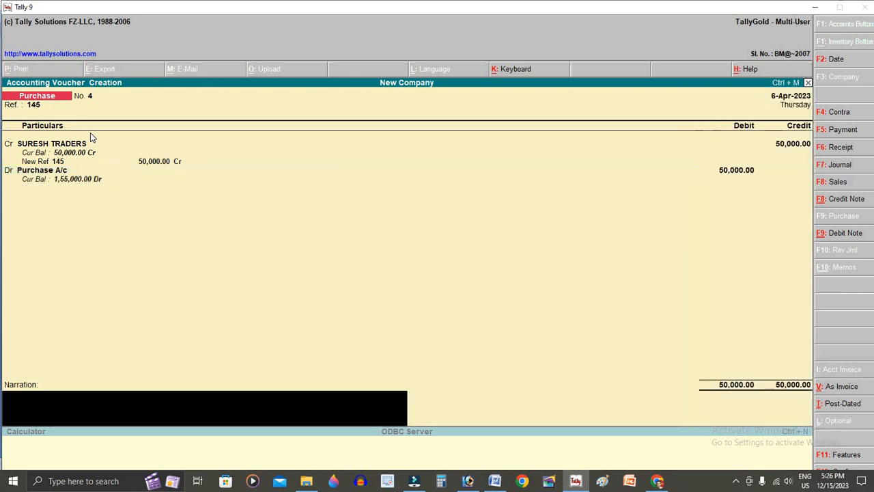
key(Return)
key(Return)
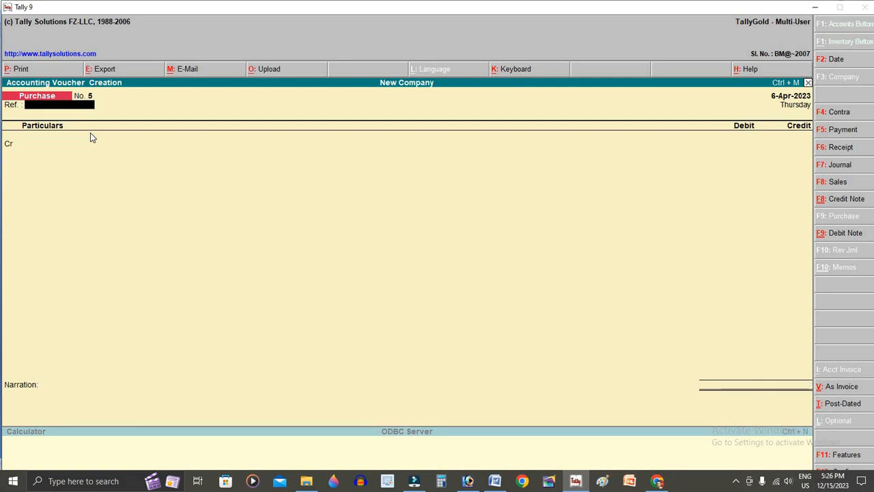
- Start a Payment voucher debiting SURESH TRADERS against pending bill 145
key(F5)
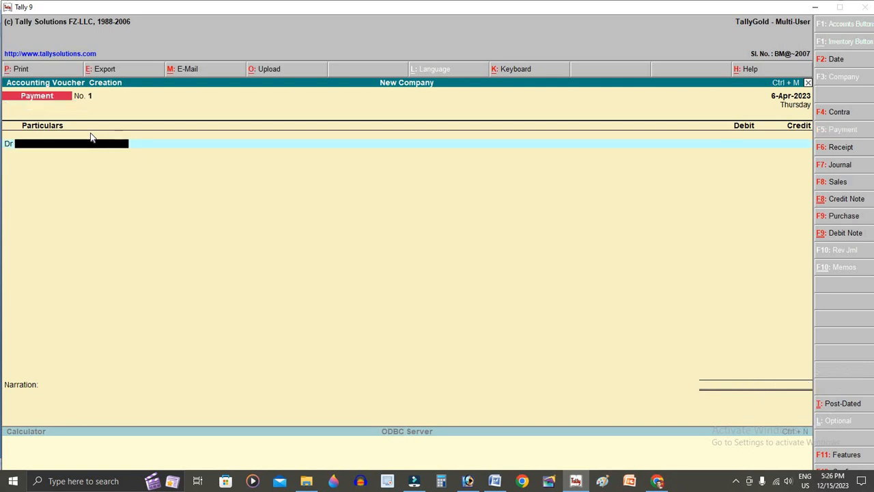
text(SU)
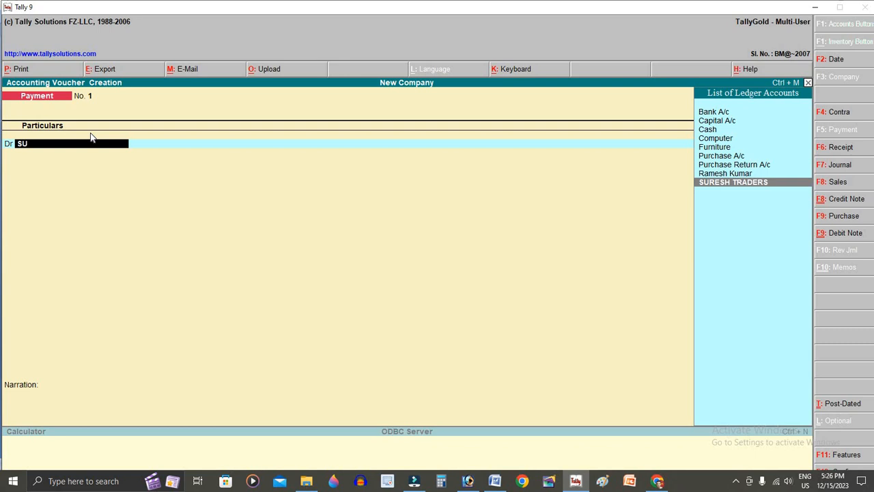
key(Return)
key(Return)
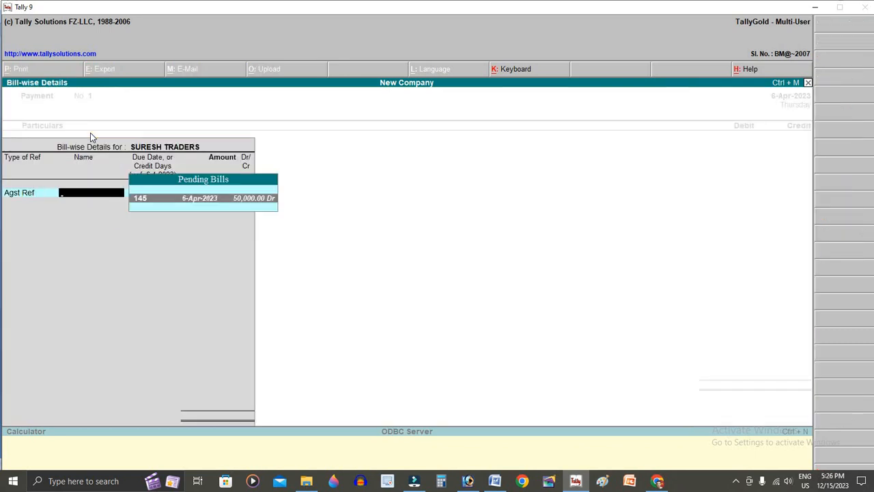
key(Return)
key(Return)
key(Return)
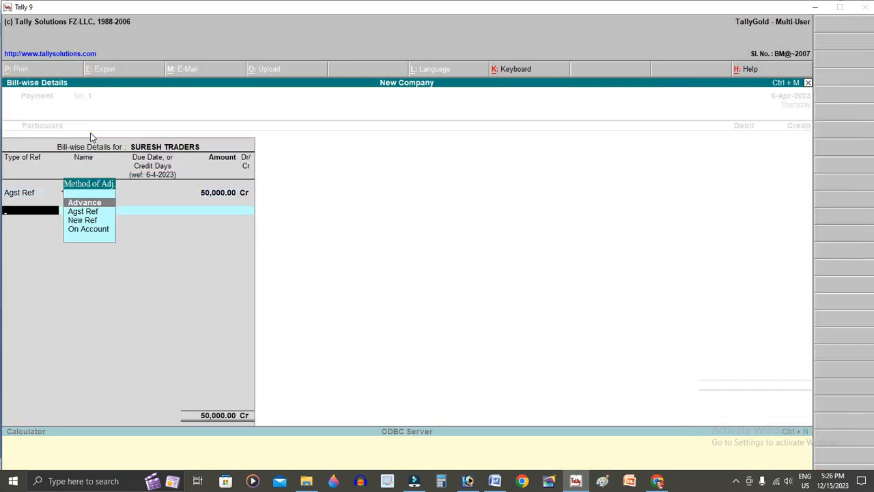
key(Return)
key(BackSpace)
key(BackSpace)
key(BackSpace)
key(BackSpace)
key(BackSpace)
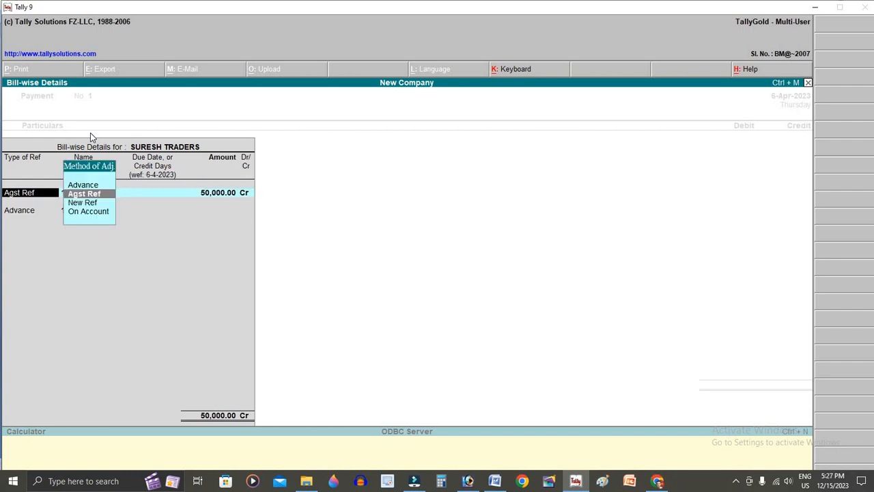
- Switch the bill adjustment to On Account, then abandon the draft payment
key(Escape)
key(Escape)
key(Return)
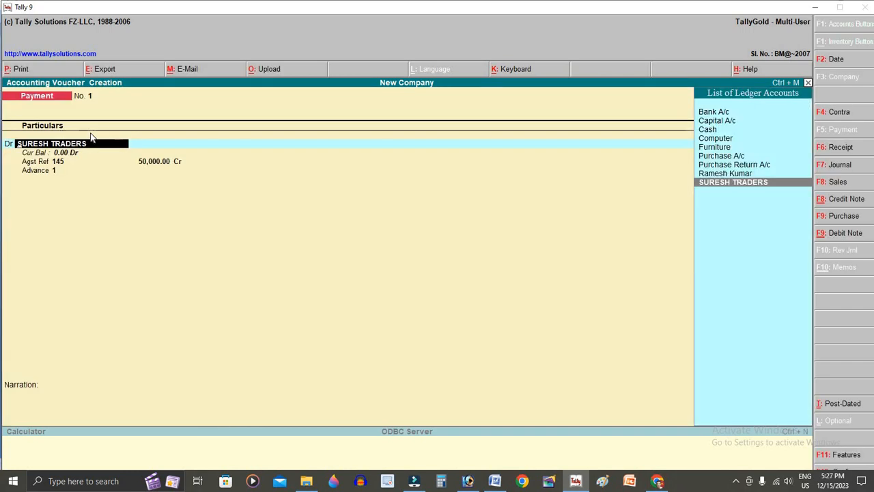
key(Return)
key(Down)
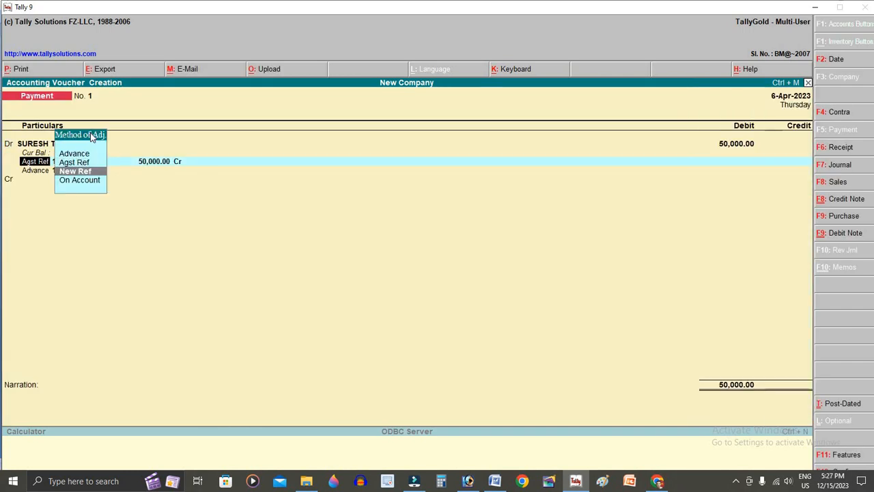
key(Down)
key(Return)
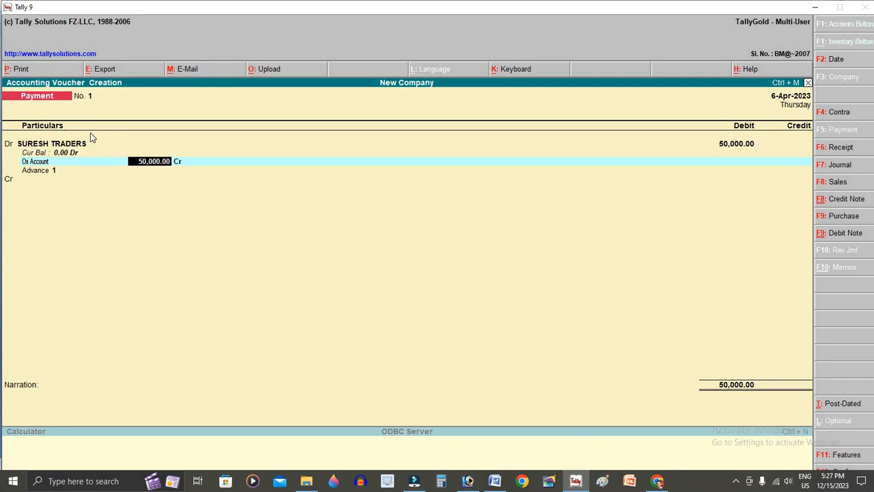
key(Escape)
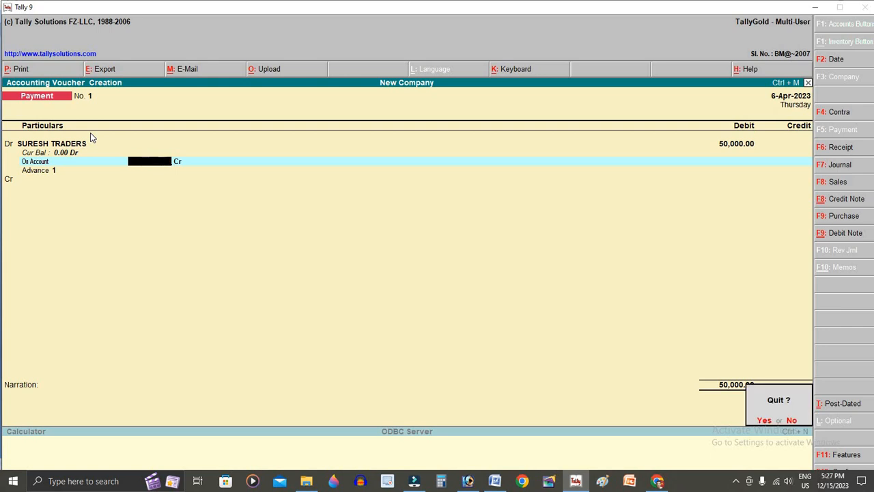
- Discard the draft and restart the payment debiting SURESH TRADERS On Account
key(y)
key(v)
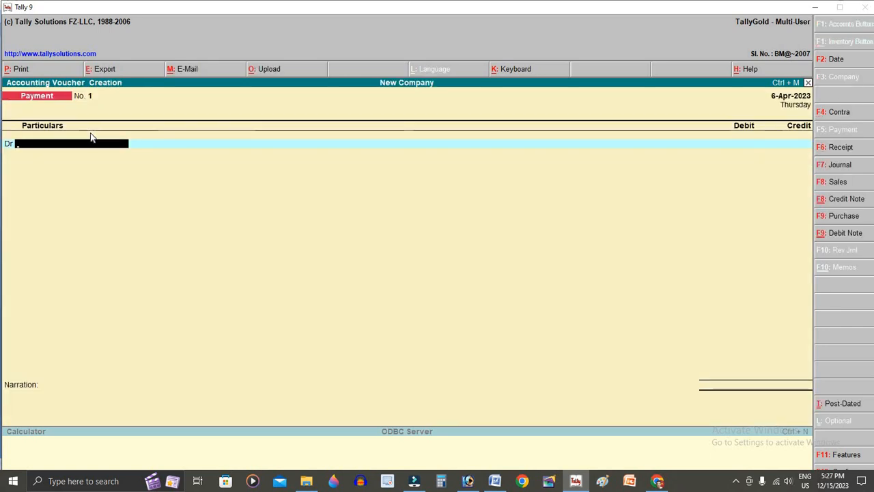
text(SU)
key(Return)
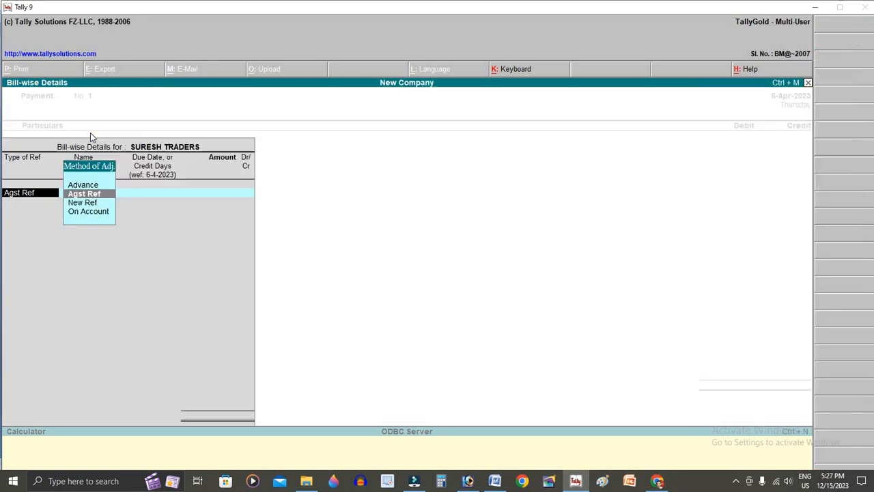
key(Return)
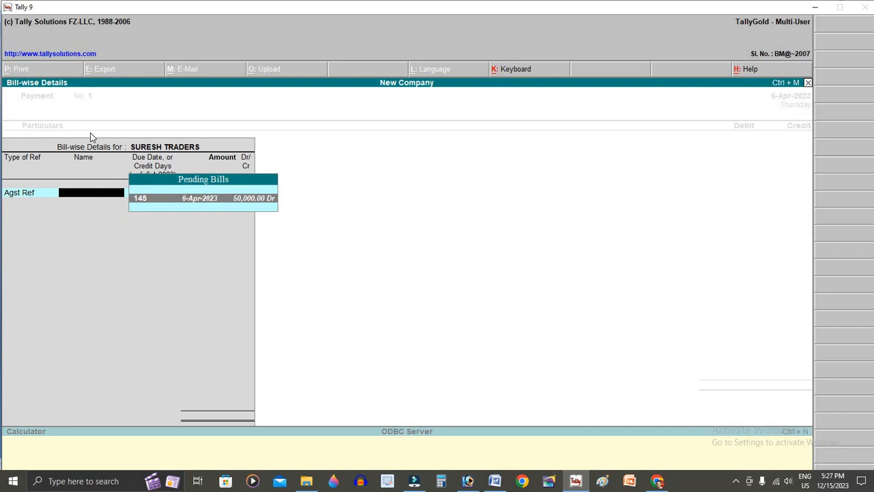
key(BackSpace)
key(Down)
key(Down)
key(Return)
- Enter 40,000 as the SURESH TRADERS debit amount
key(alt+Tab)
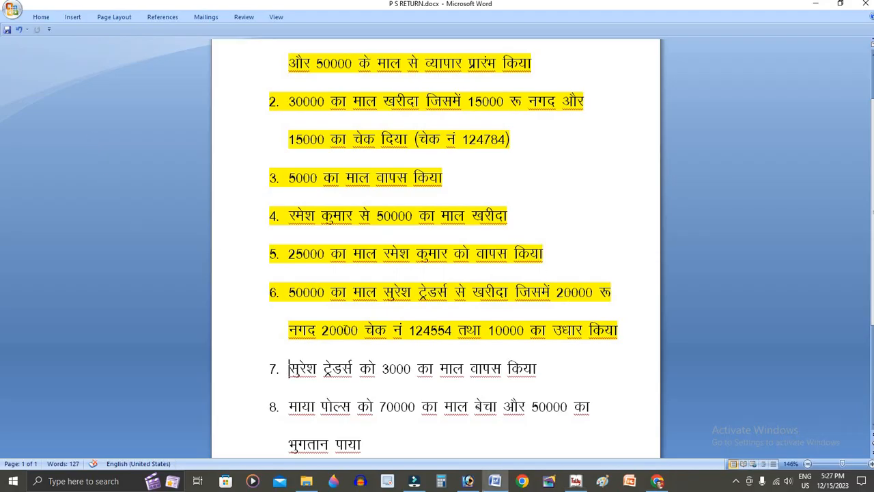
key(alt+Tab)
text(40000)
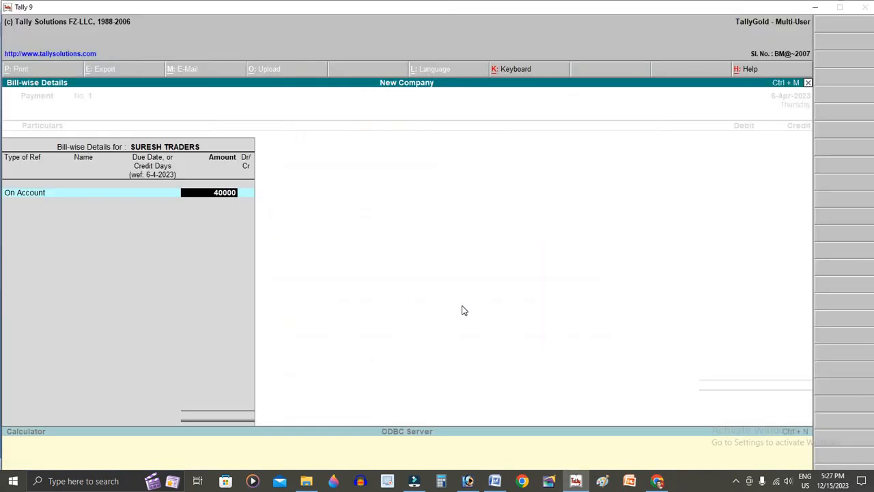
key(Return)
key(Return)
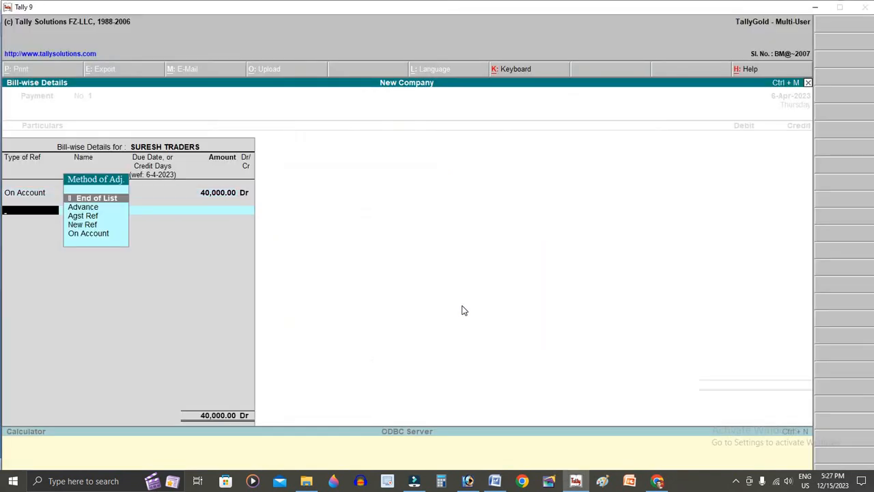
key(Return)
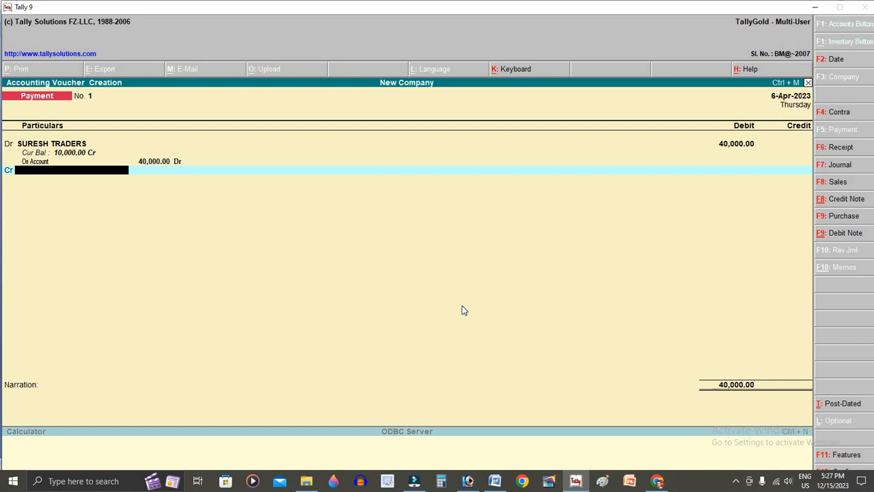
- Credit Cash 20,000 and Bank A/c 20,000
text(CA)
key(Return)
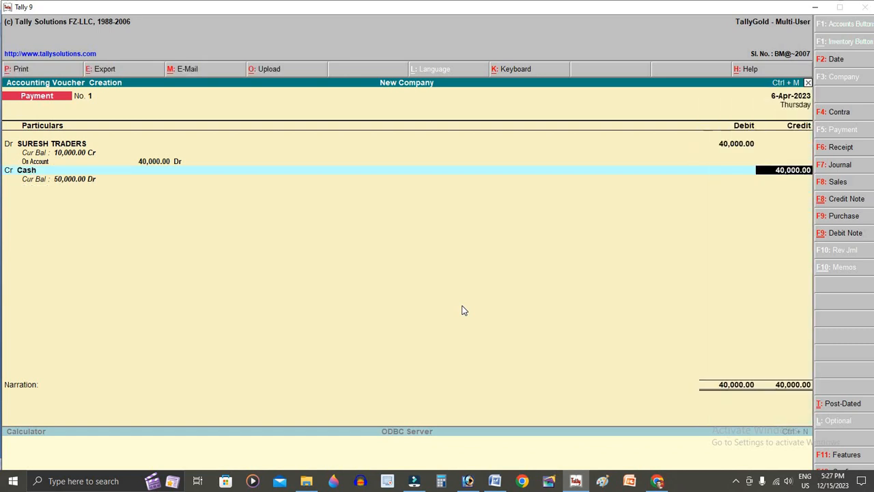
text(20,)
text(0000)
key(Return)
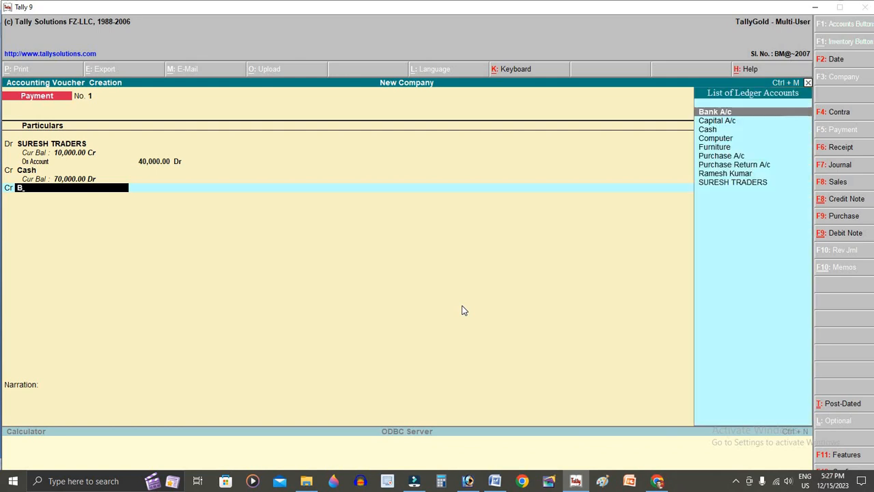
key(Return)
text(20000)
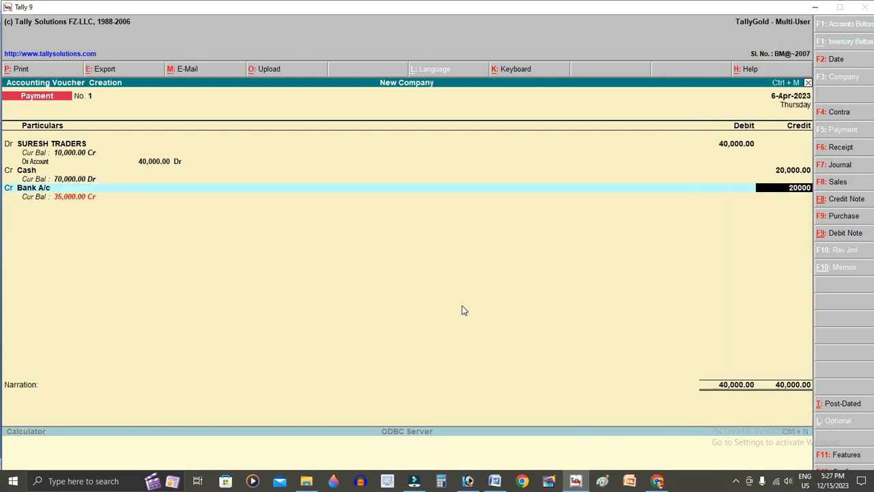
key(Return)
- Add cheque number 124554 to the narration, save, and date the next voucher 7-Apr-2023
key(alt+Tab)
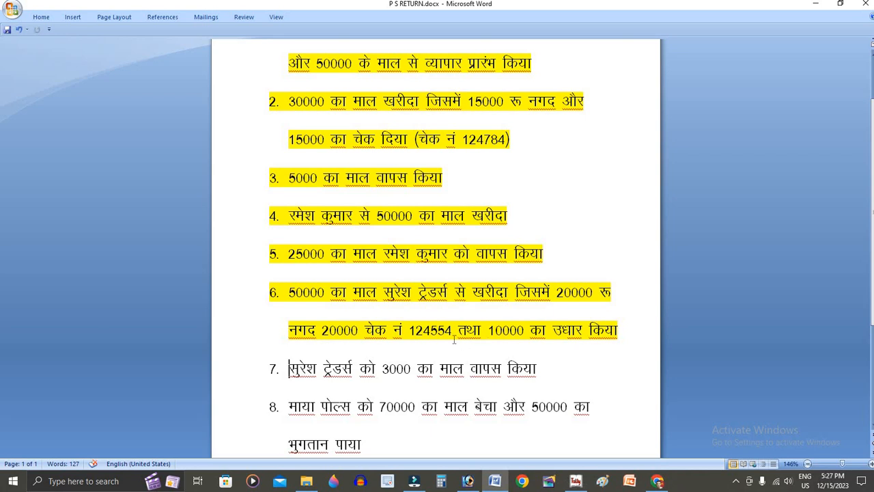
key(alt+Tab)
text(124554)
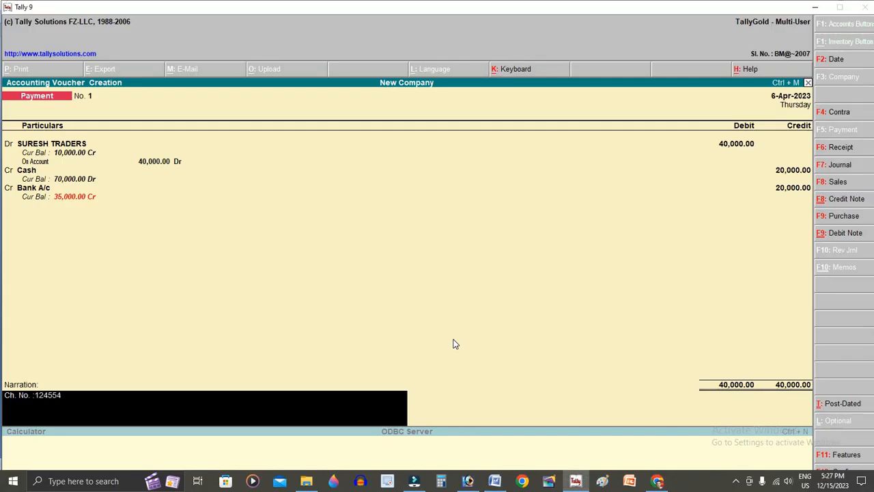
key(Return)
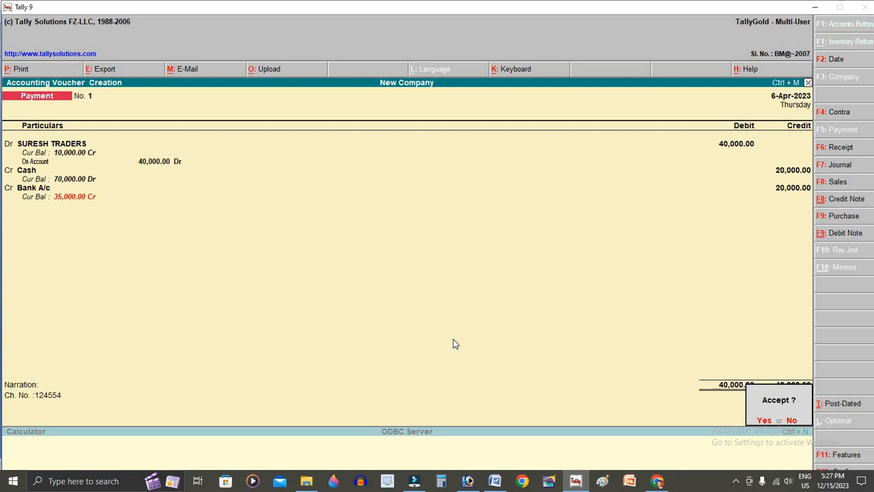
key(Return)
key(F2)
text(7-4-2023)
key(Return)
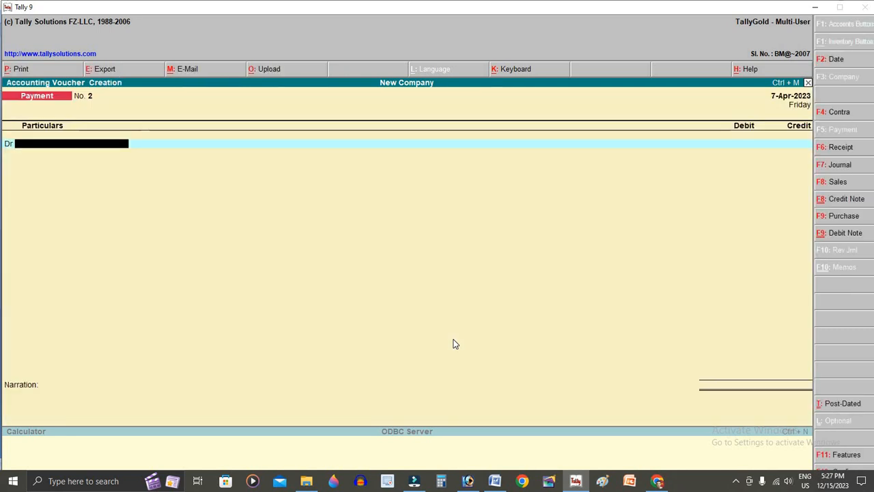
- Highlight item 7 in yellow in Word and return to Tally
key(alt+Tab)
scroll(384, 342, down, 2)
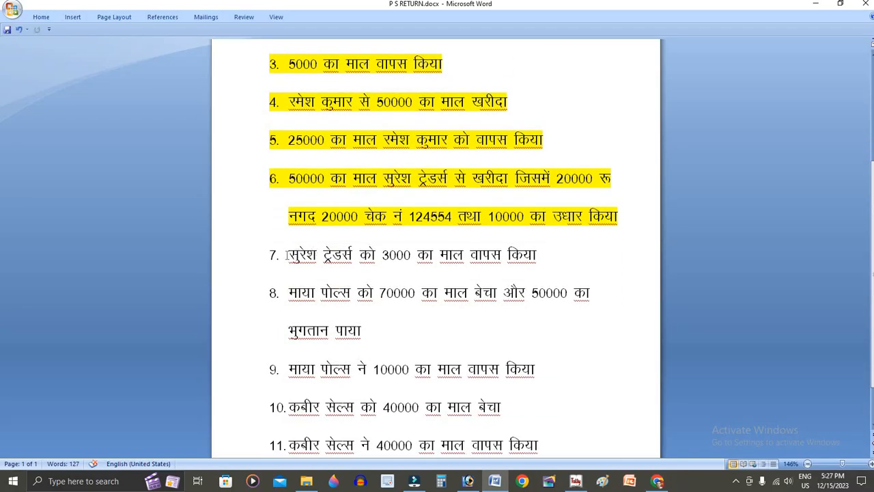
key(ctrl+shift+Right)
key(ctrl+shift+Right)
key(ctrl+shift+Right)
key(ctrl+shift+Right)
key(ctrl+shift+Right)
key(ctrl+shift+Right)
key(ctrl+shift+Right)
key(ctrl+shift+Right)
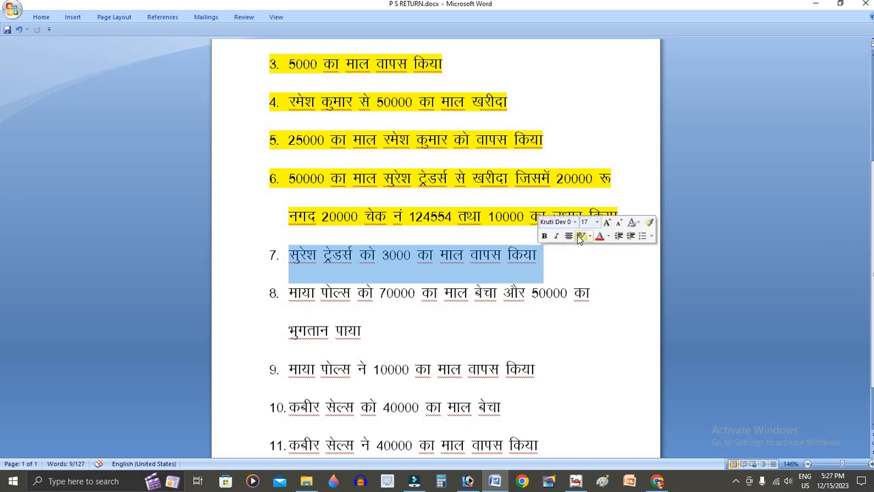
click(581, 235)
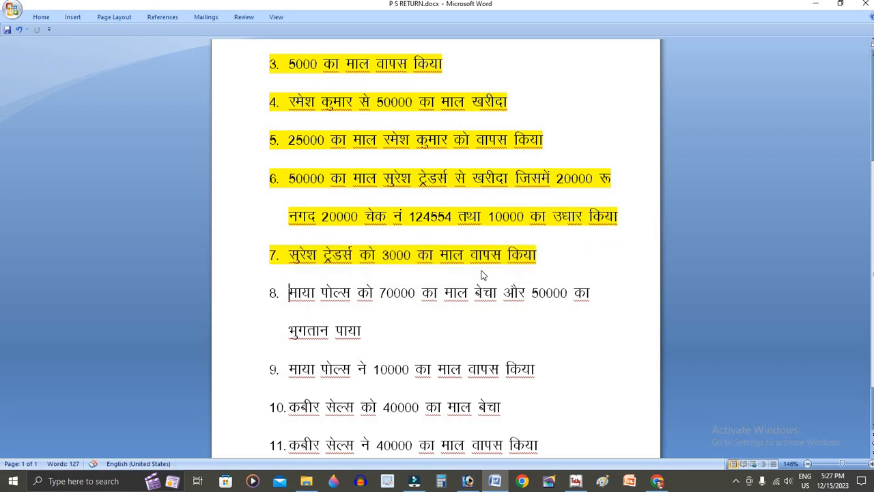
key(alt+Tab)
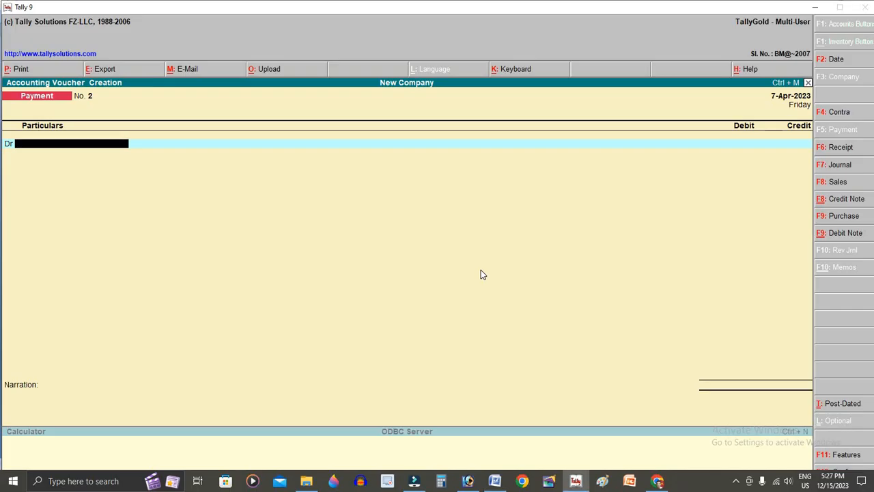
- Start a Debit Note debiting SURESH TRADERS 3,000
key(ctrl+F9)
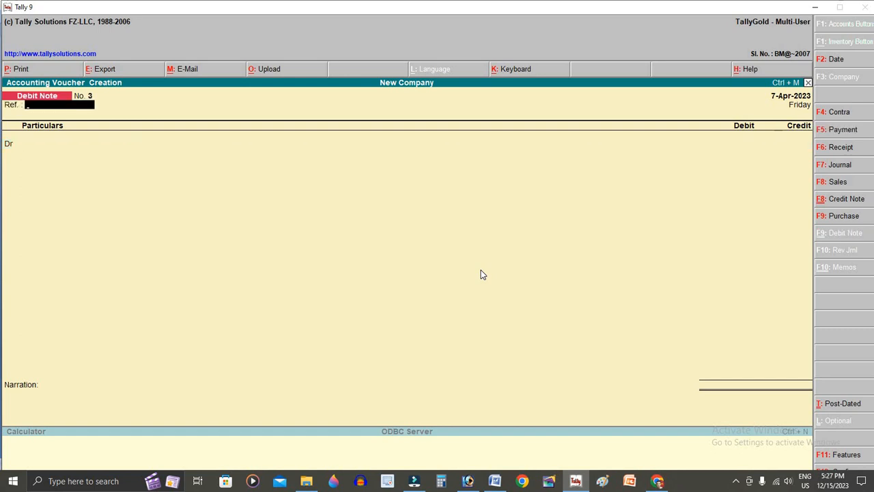
key(Return)
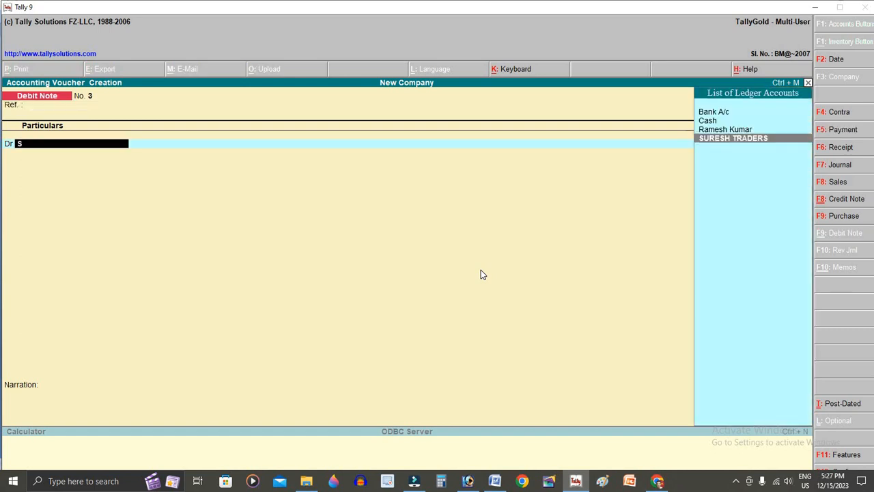
text(s)
key(Return)
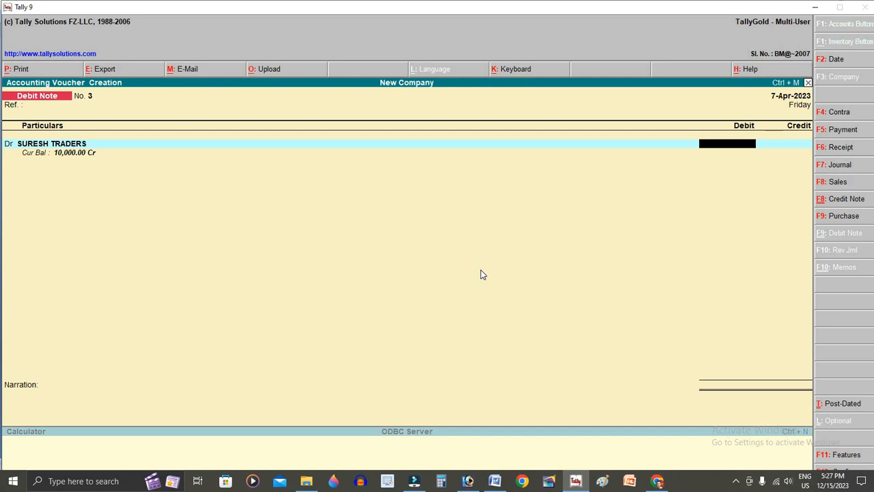
text(3,000)
key(Return)
key(Return)
key(Return)
key(Return)
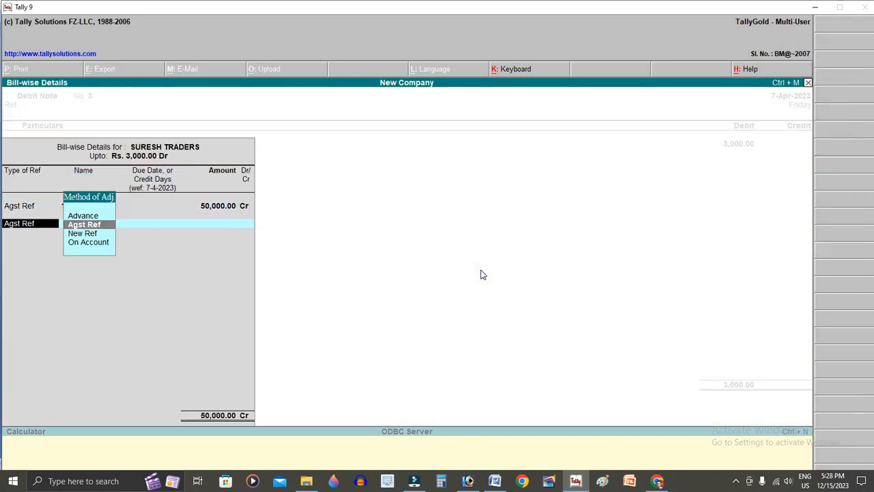
- Set the bill row On Account with 30000, then discard the incorrect debit note
key(BackSpace)
key(BackSpace)
key(BackSpace)
key(Down)
key(Down)
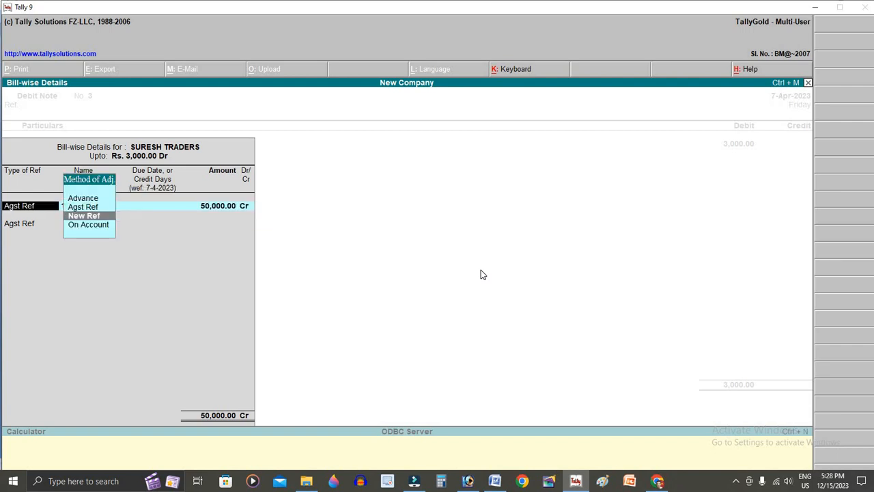
key(Return)
key(BackSpace)
text(30000)
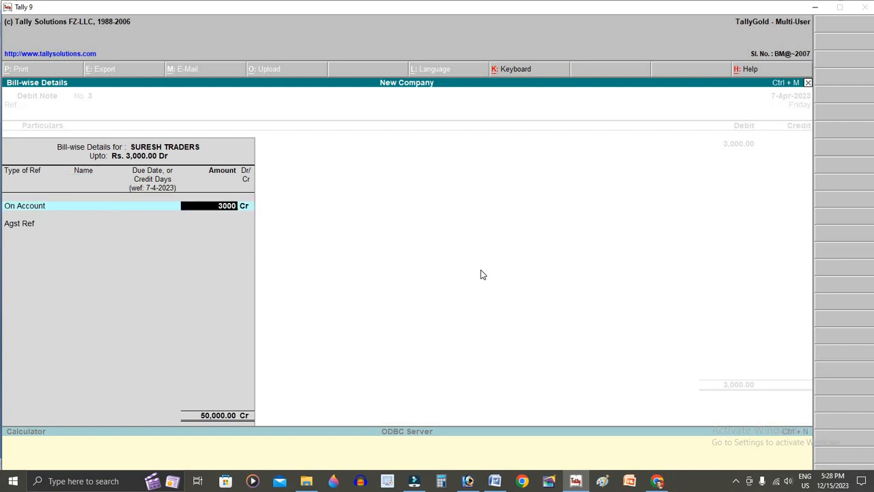
key(Return)
key(Return)
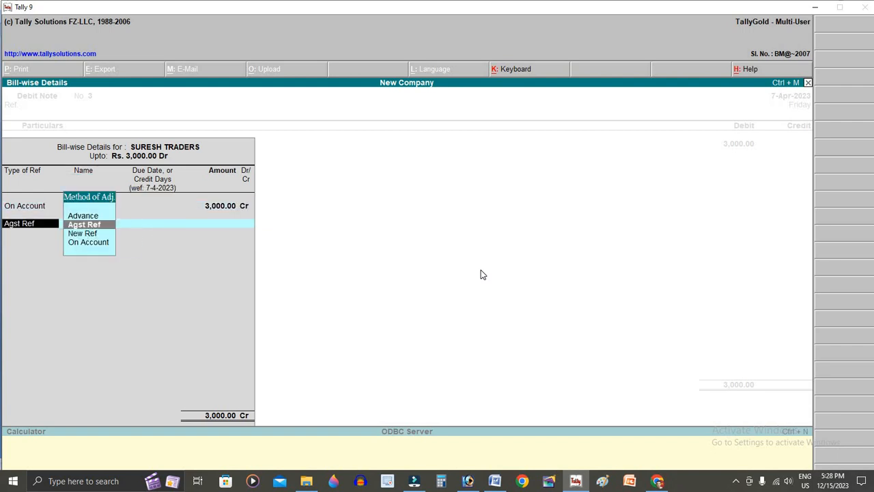
key(Escape)
key(y)
key(Escape)
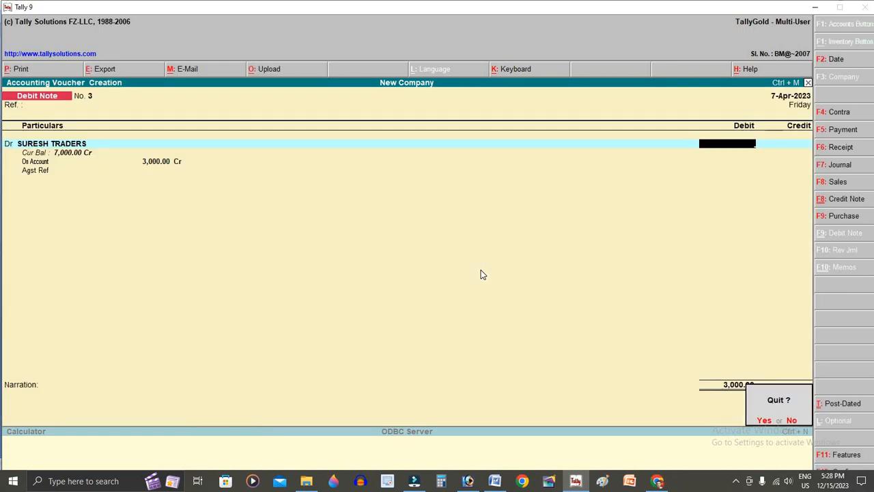
key(y)
- Re-enter the debit note debiting SURESH TRADERS 3000 On Account
key(v)
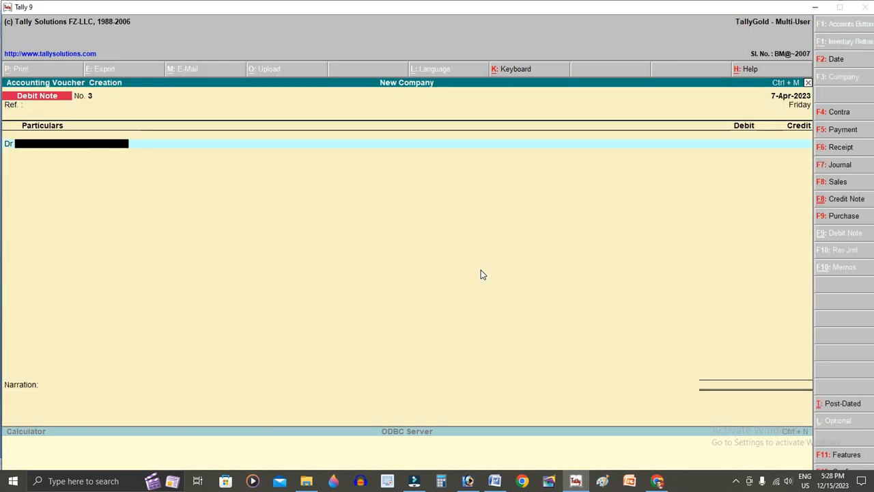
text(SU)
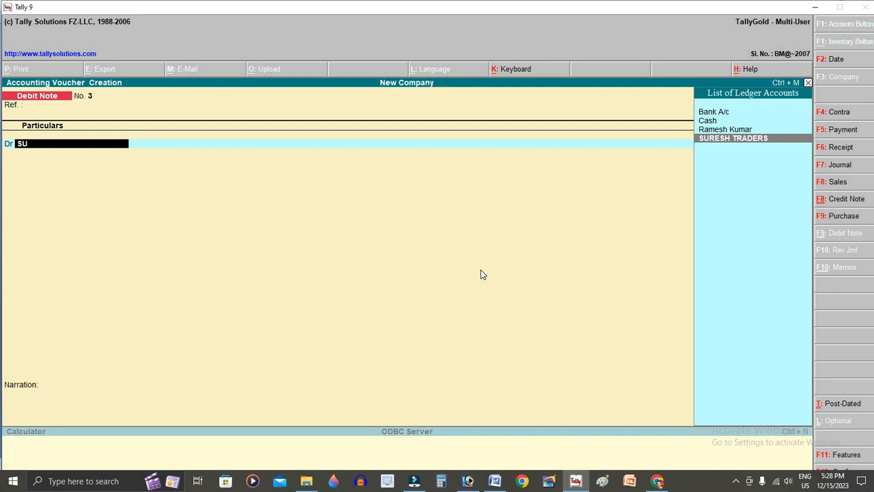
key(Return)
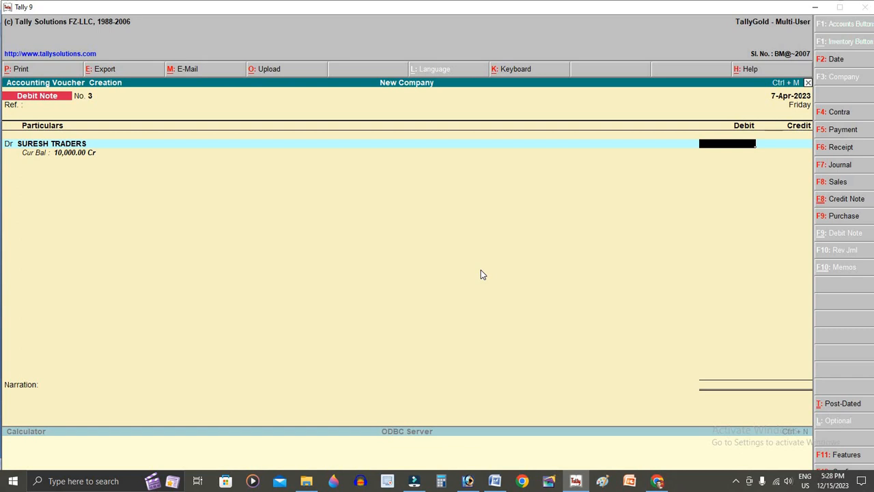
text(3000)
key(Return)
key(Down)
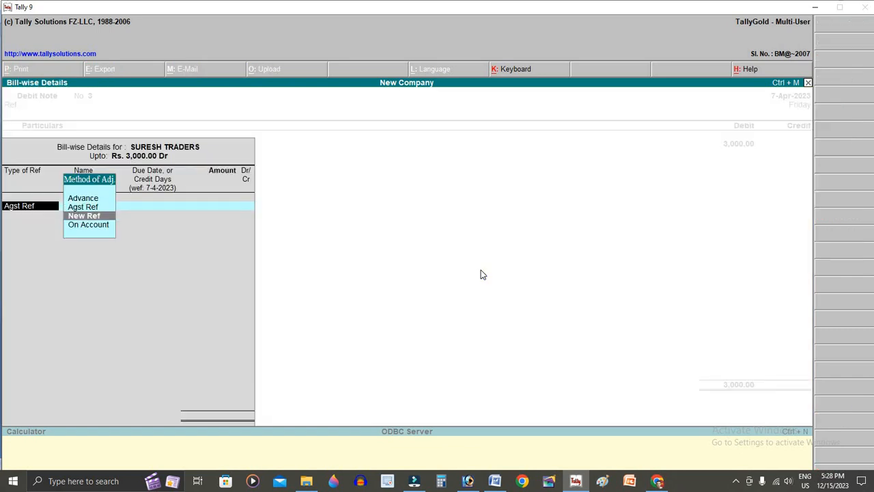
key(Down)
key(Return)
key(Return)
key(Return)
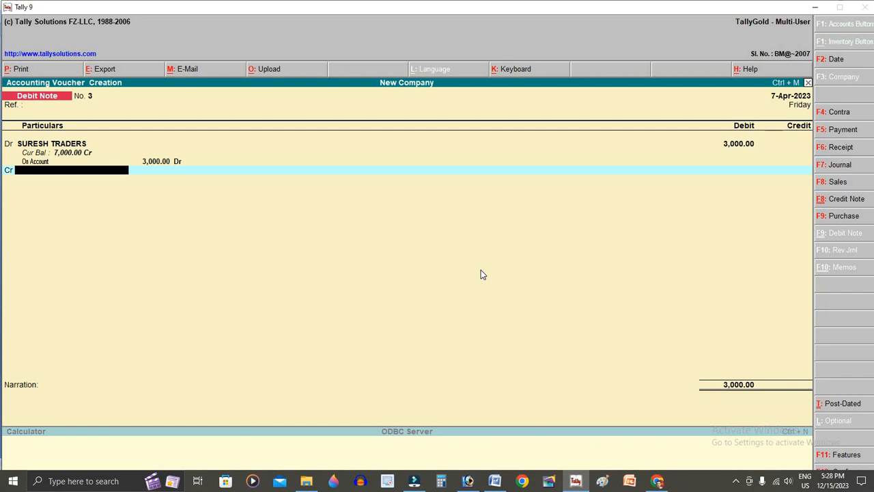
- Credit Purchase Return A/c on the debit note
text(P)
key(Down)
key(Down)
key(Down)
key(Up)
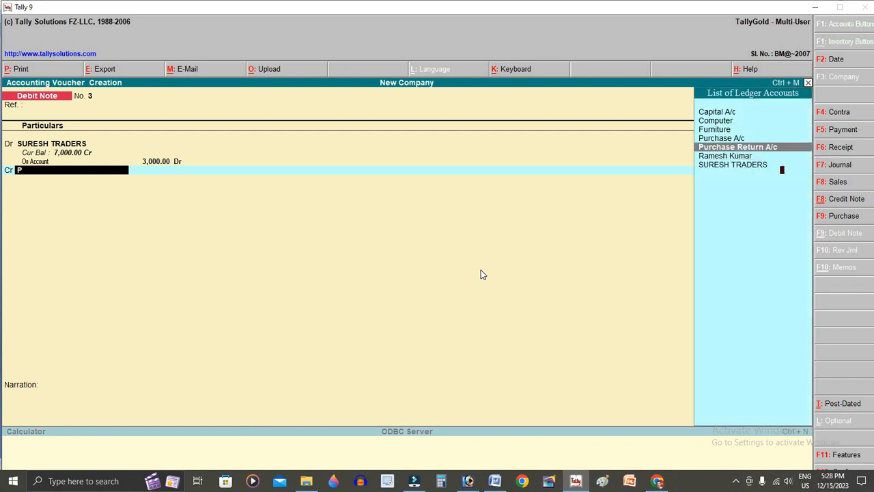
key(Return)
key(Return)
key(Return)
key(Return)
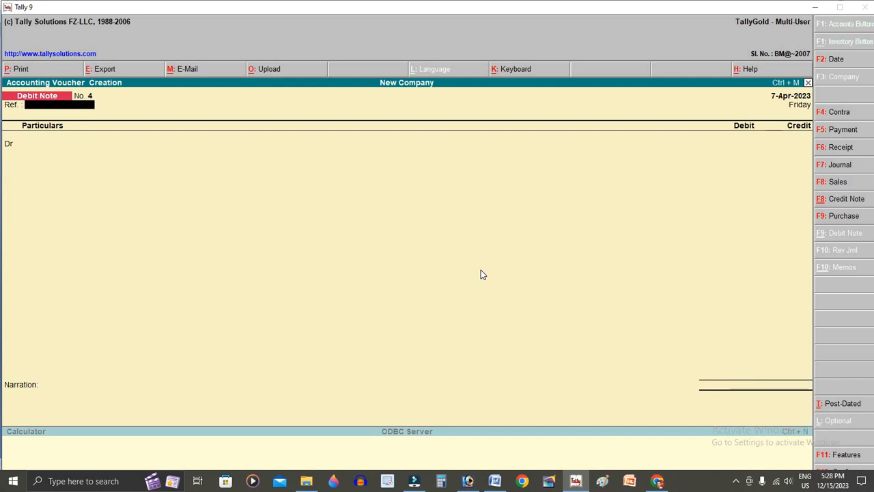
- Date the next debit note 8-Apr-2023
key(F2)
text(8-4-2023)
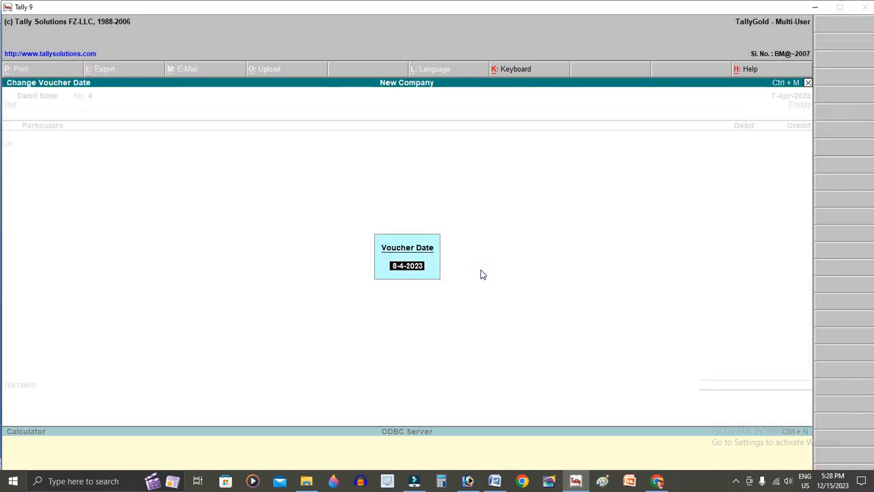
key(Return)
- Highlight item 8, the Maya Poles sale, in yellow in Word, then return to Tally
key(alt+Tab)
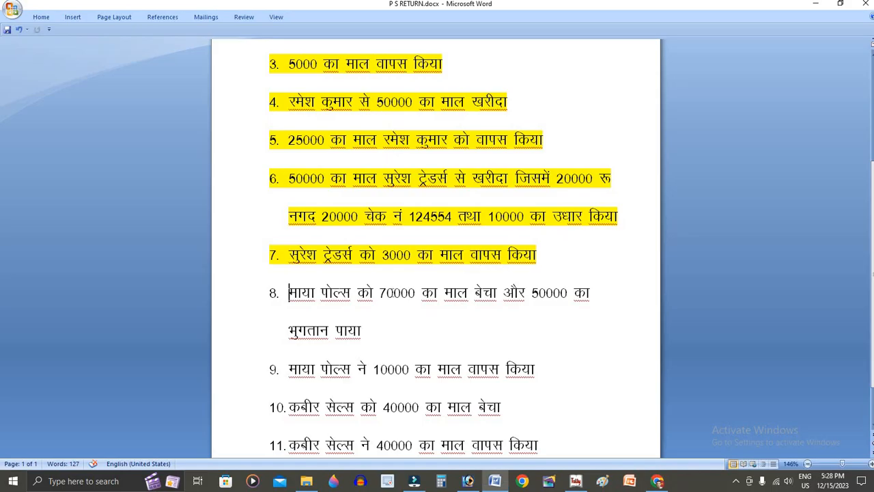
triple_click(412, 334)
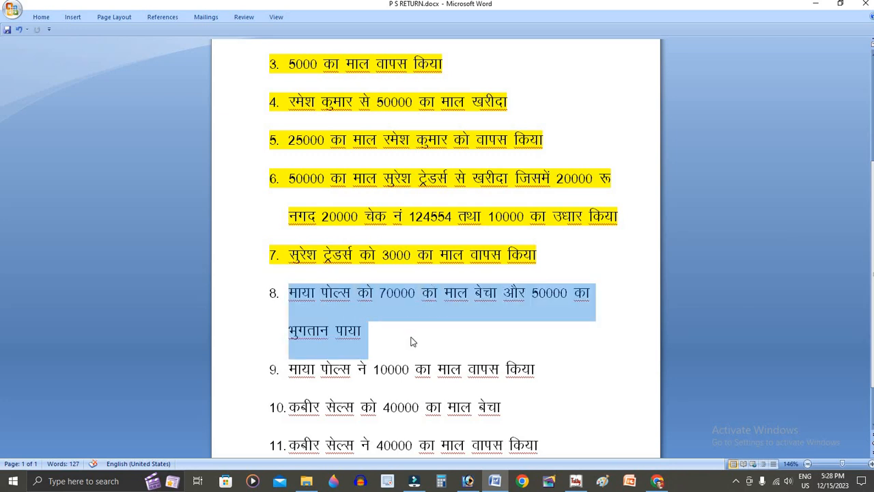
scroll(360, 293, down, 1)
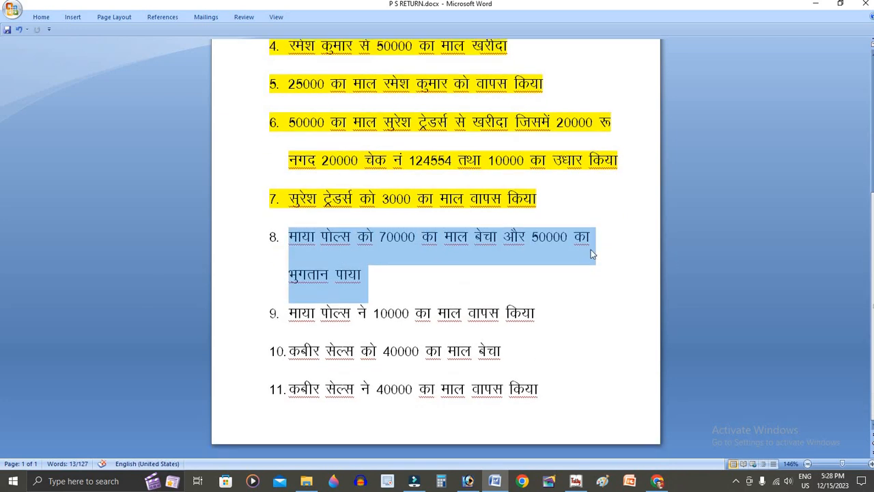
click(557, 180)
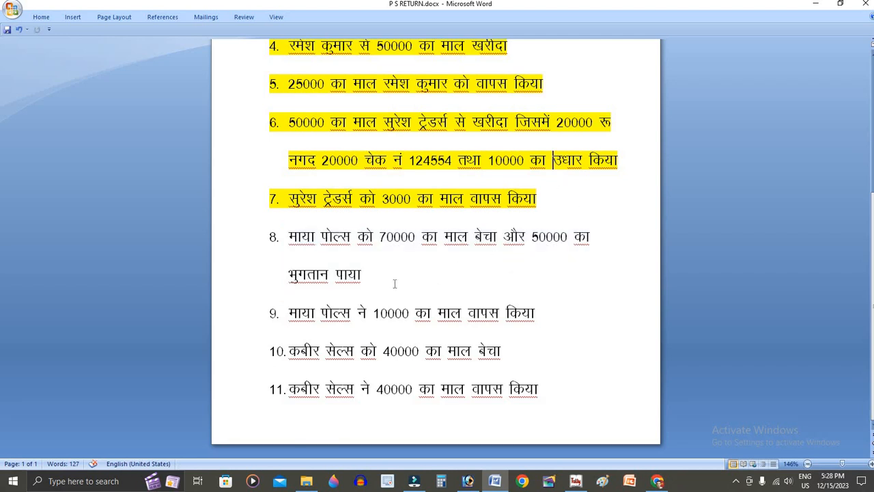
click(385, 281)
triple_click(335, 249)
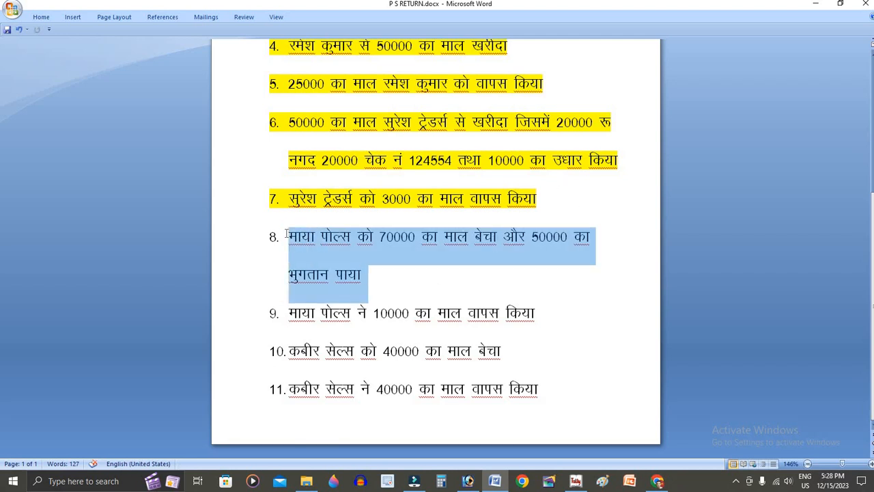
click(372, 282)
triple_click(315, 240)
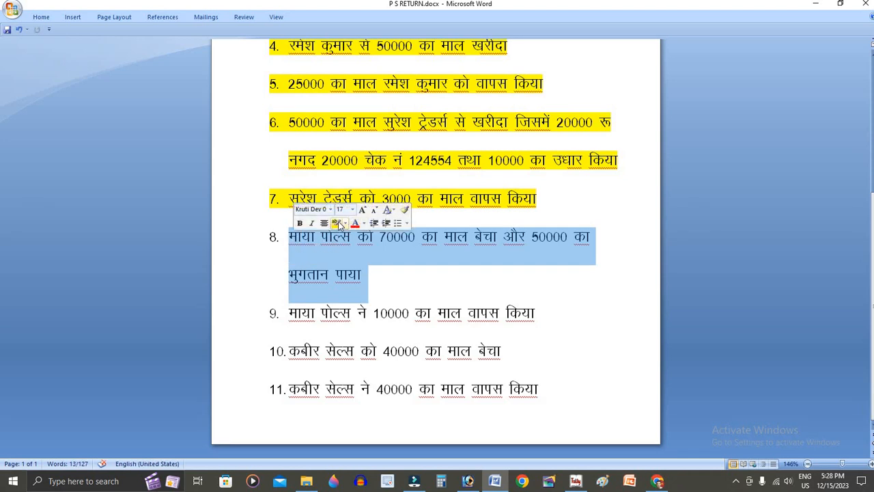
click(336, 223)
key(alt+Tab)
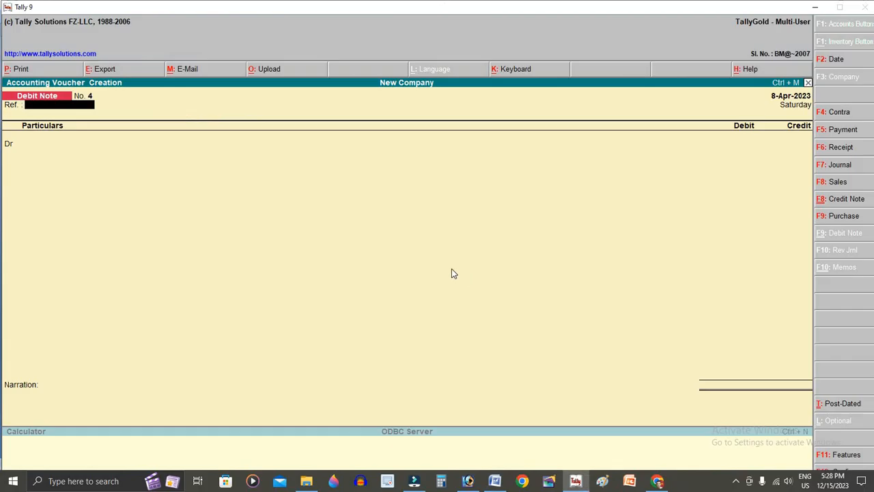
- In a voucher-mode Sales entry, create MAYA POLES under Sundry Debtors and debit it 70,000 as a new bill
key(F8)
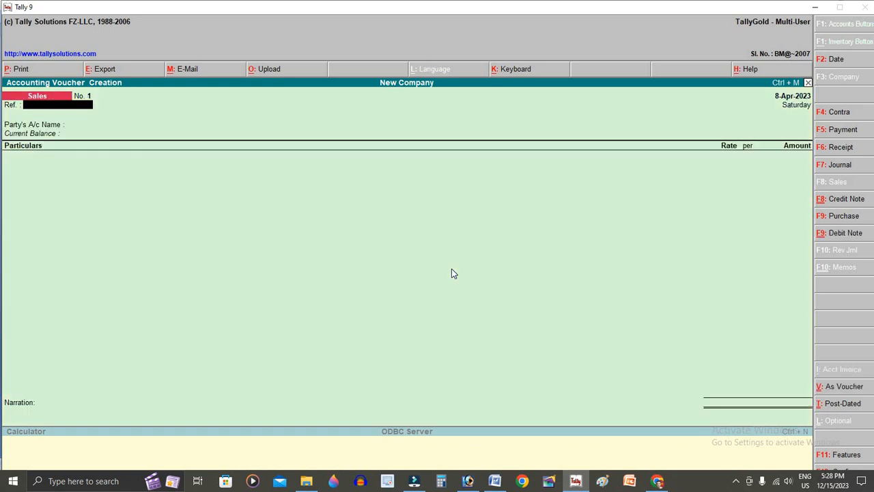
key(ctrl+v)
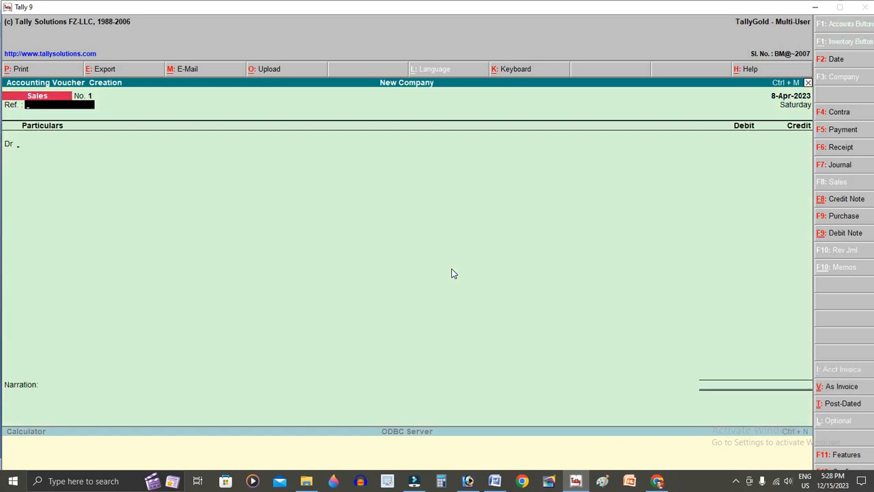
key(Return)
key(alt+c)
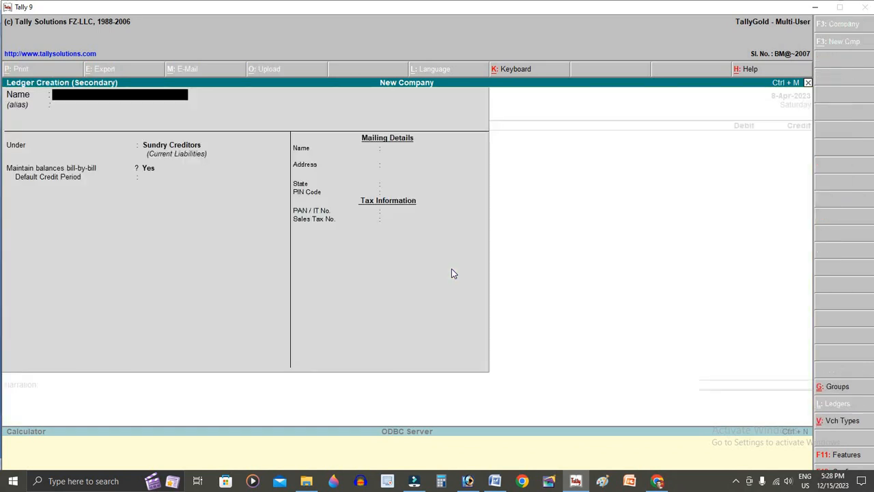
text(MAYA POLES)
key(Return)
key(Return)
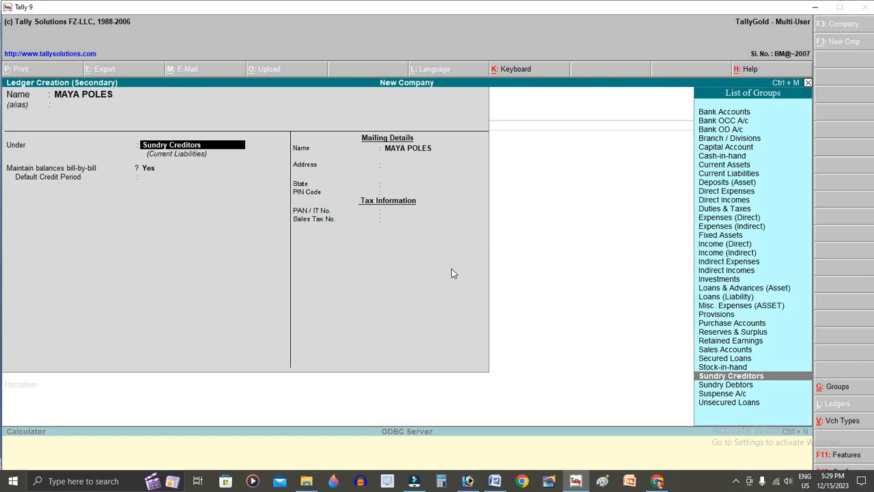
key(Down)
key(Return)
key(Return)
key(Return)
key(Return)
key(Return)
key(Return)
key(Return)
key(Return)
key(Return)
key(Return)
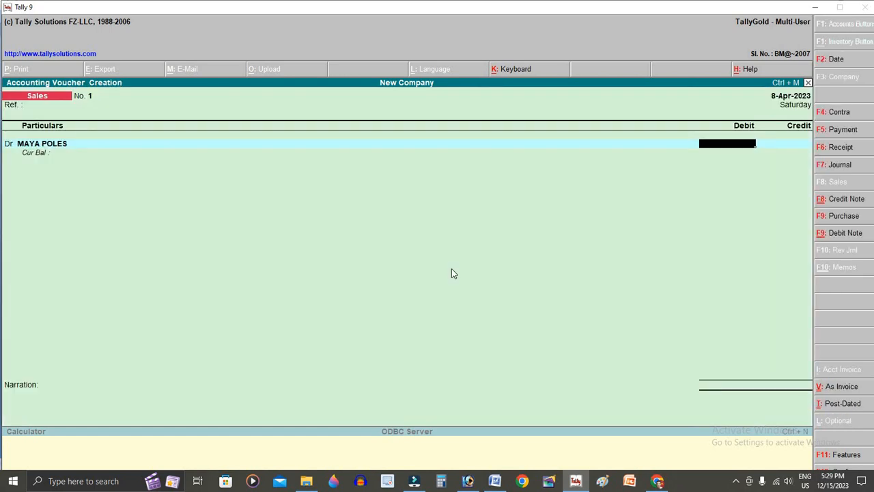
text(70,000)
key(Return)
key(Return)
key(Return)
key(Return)
key(Return)
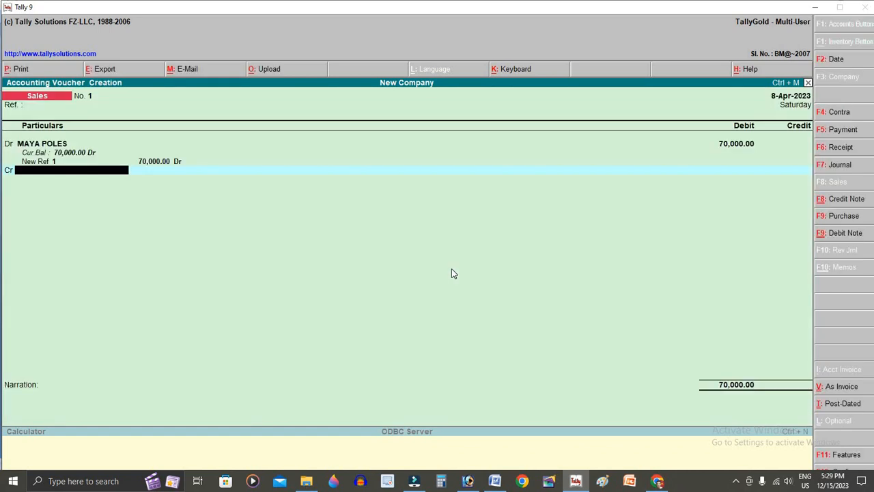
- Create SALES A/C under Sales Accounts as the credit ledger and save the sales voucher
key(alt+c)
text(SALE)
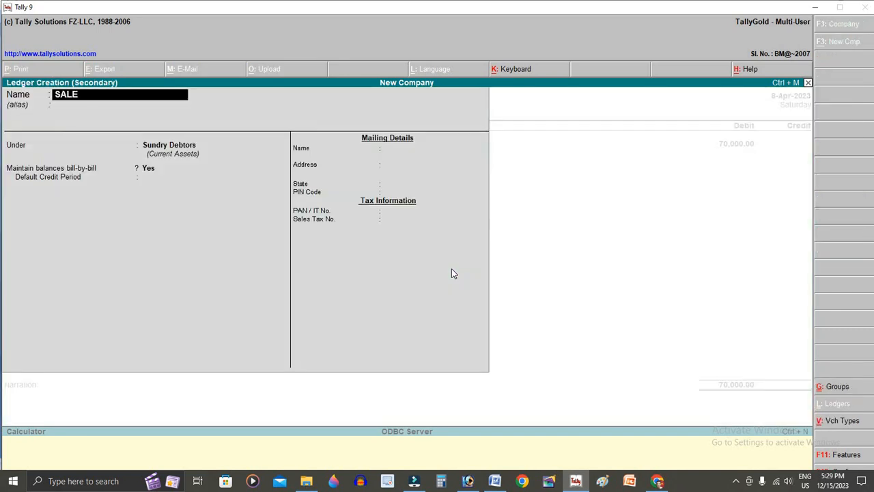
text(S A/C)
key(Return)
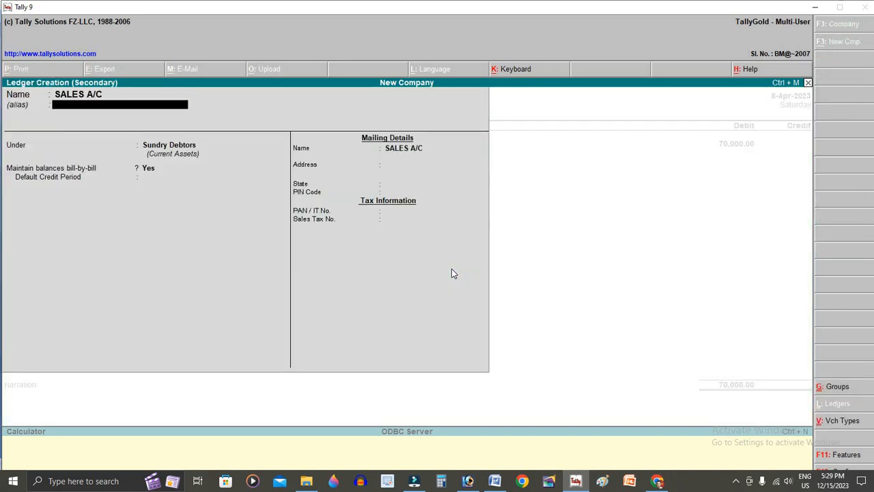
key(Return)
text(Sa)
key(Return)
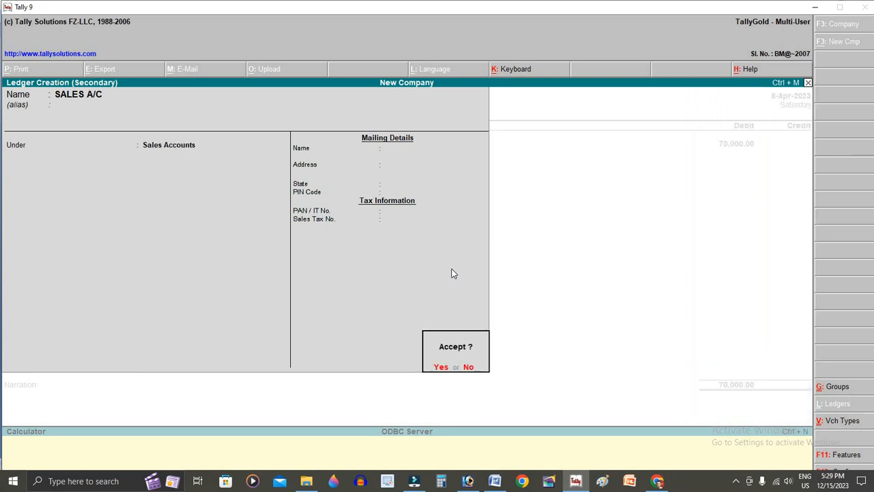
key(Return)
key(Return)
key(Return)
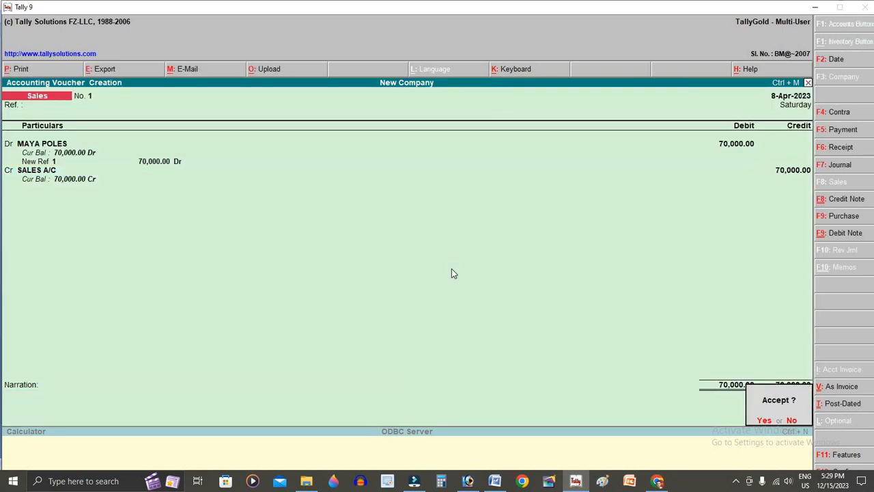
key(Return)
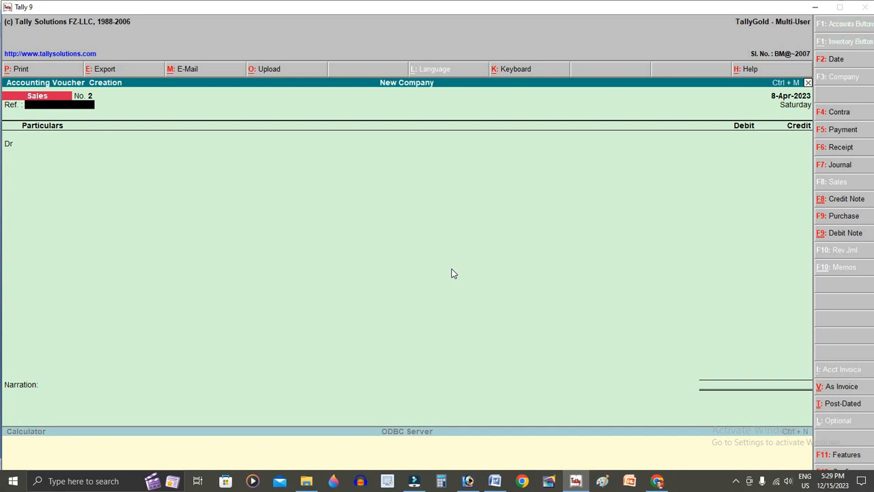
- Start a Receipt voucher crediting MAYA POLES 50,000 On Account
key(F6)
text(R)
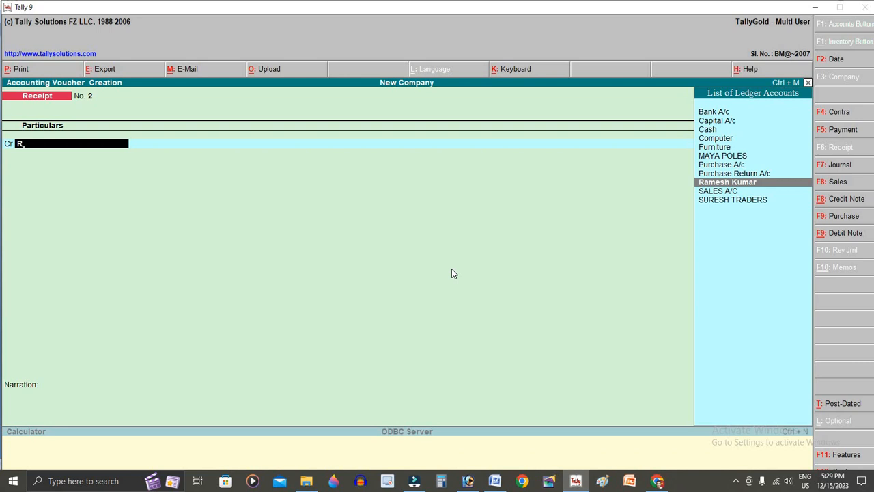
key(alt+Tab)
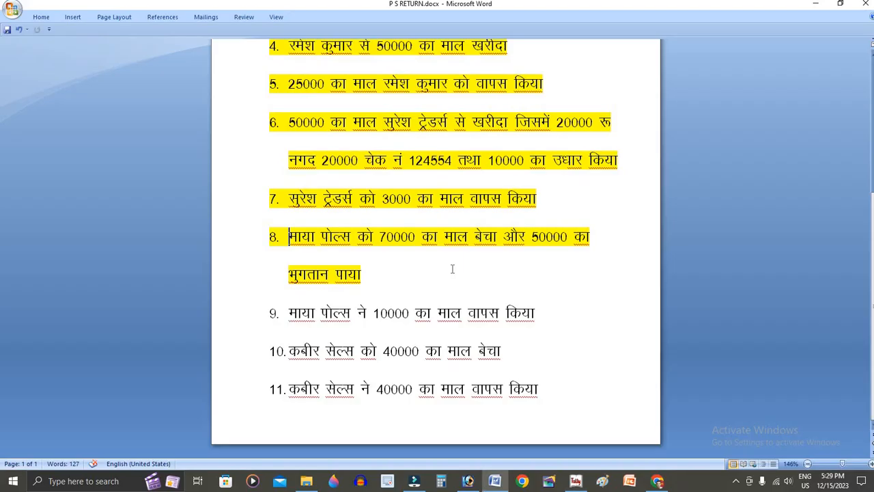
key(alt+Tab)
key(Up)
key(Up)
key(Up)
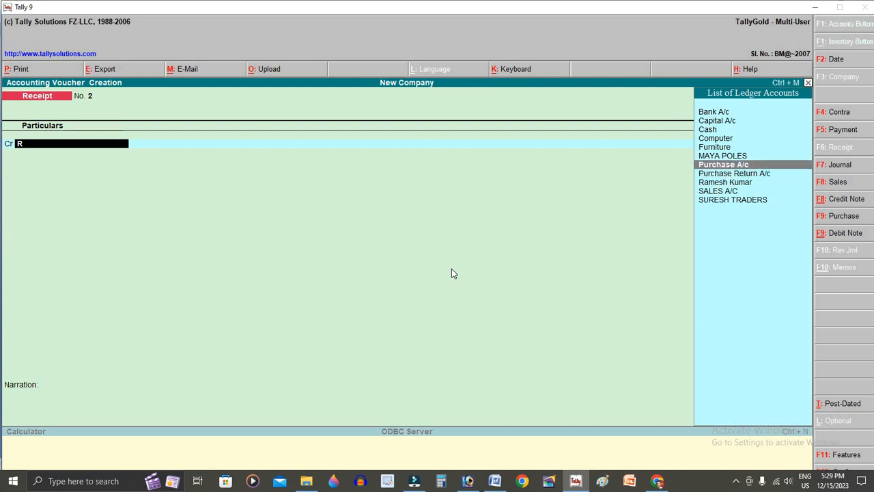
key(Down)
key(Down)
key(Down)
key(Up)
key(Up)
key(Up)
key(Up)
key(Down)
key(Return)
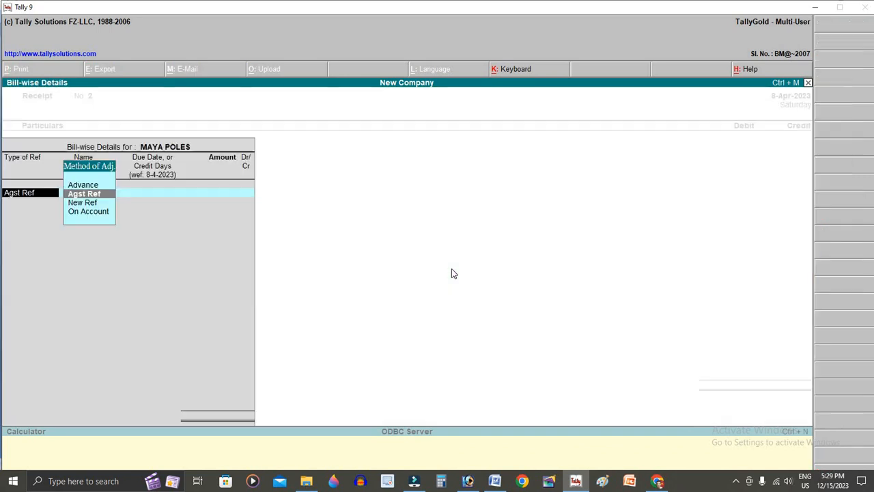
key(Down)
key(Down)
key(Return)
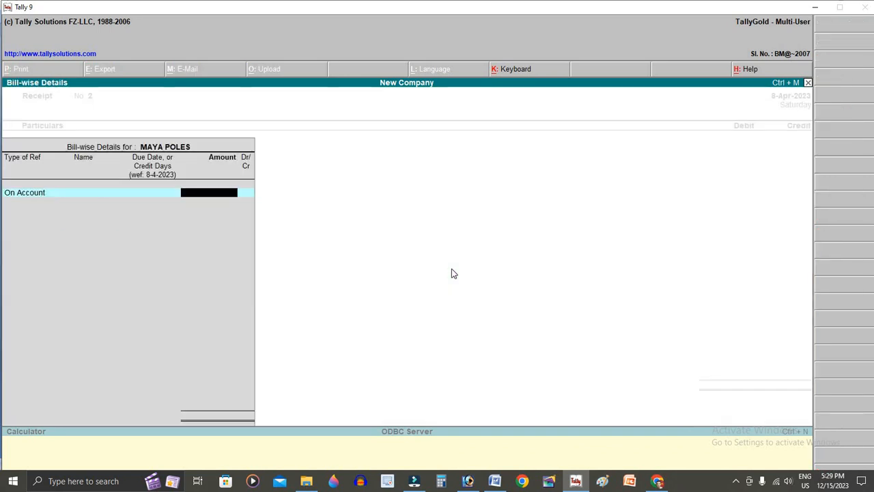
text(50000)
key(Return)
key(Return)
key(Return)
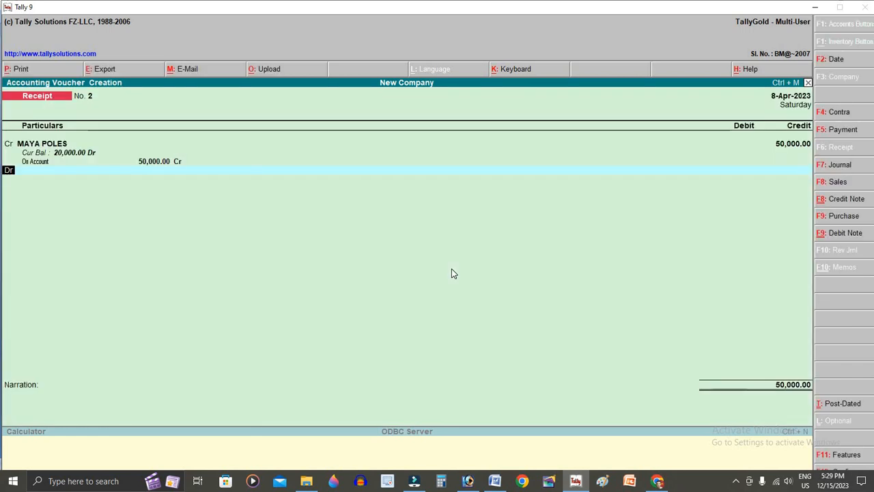
- Debit Cash 50,000 and save Receipt No. 2
key(alt+Tab)
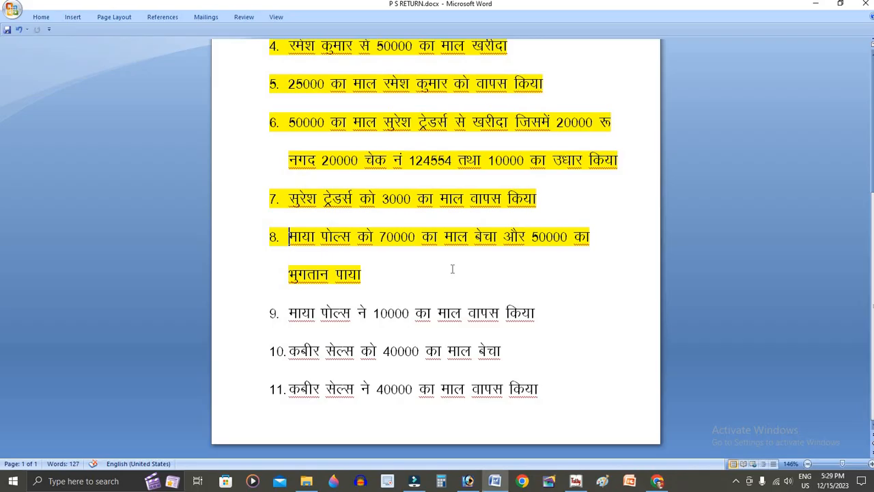
key(alt+Tab)
text(CA)
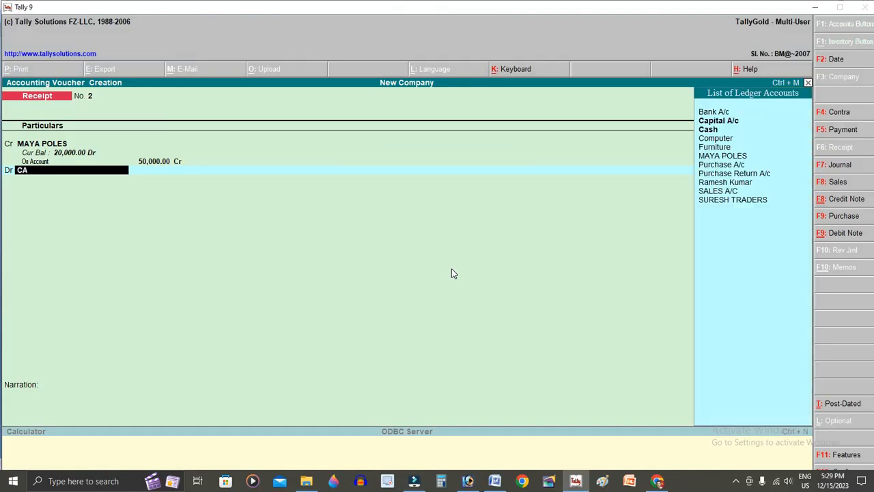
key(Return)
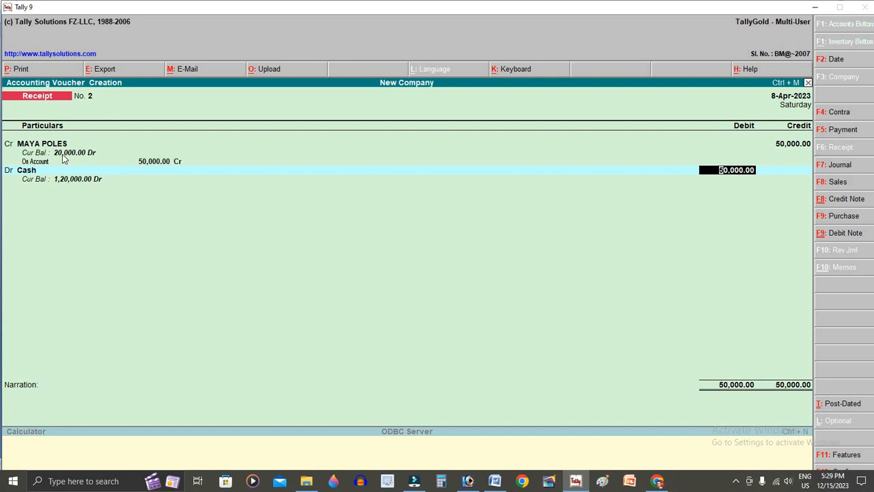
key(Return)
key(Return)
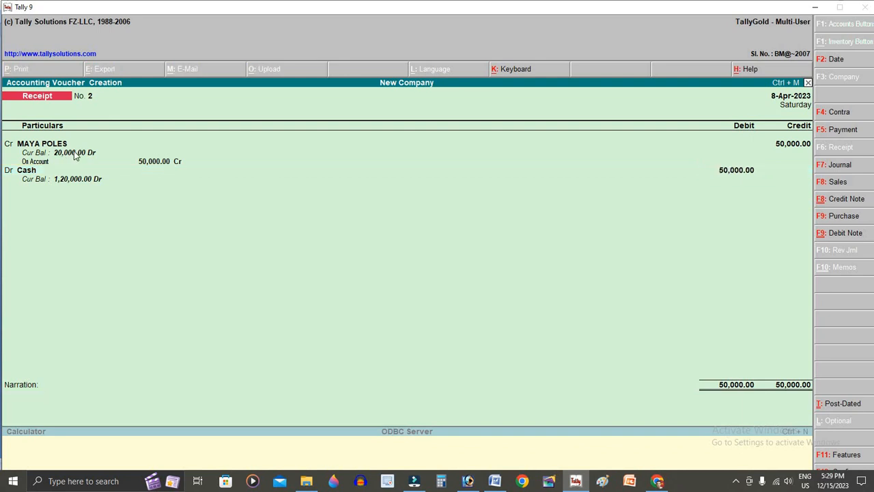
key(Return)
- Date the next receipt 9-Apr-2023 and place the cursor at item 9 in Word
key(F2)
key(Return)
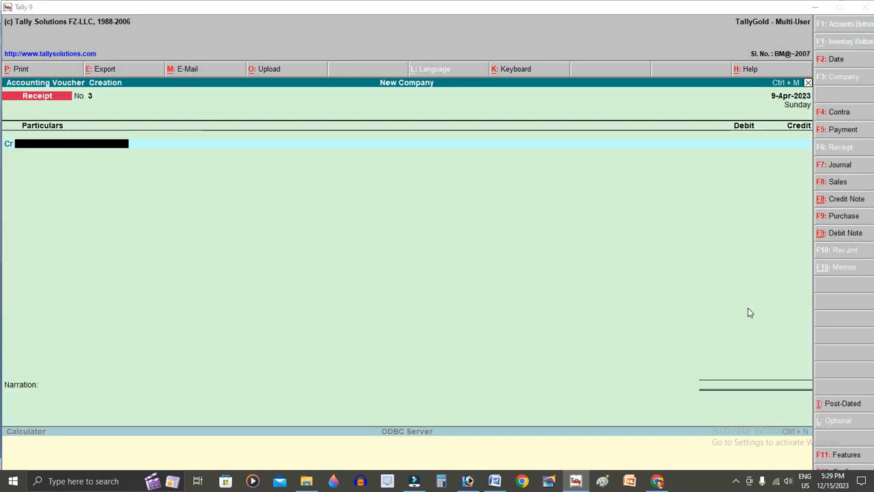
key(alt+Tab)
click(289, 313)
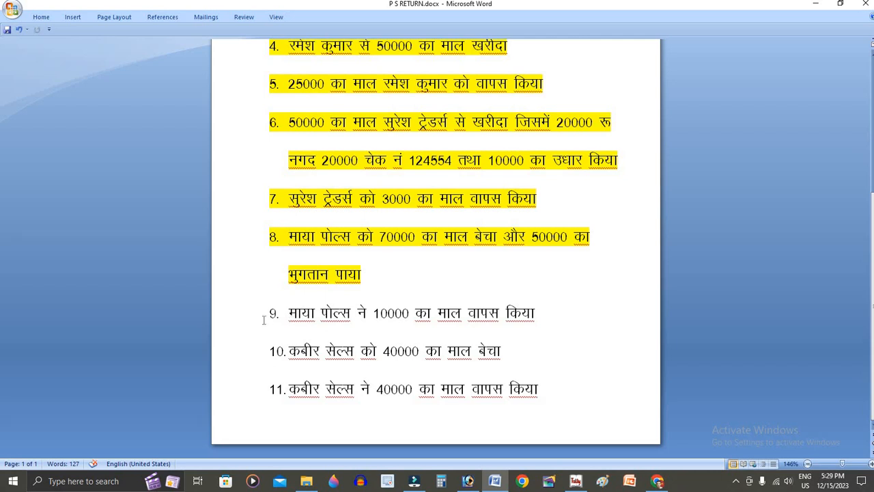
drag(418, 314, 560, 318)
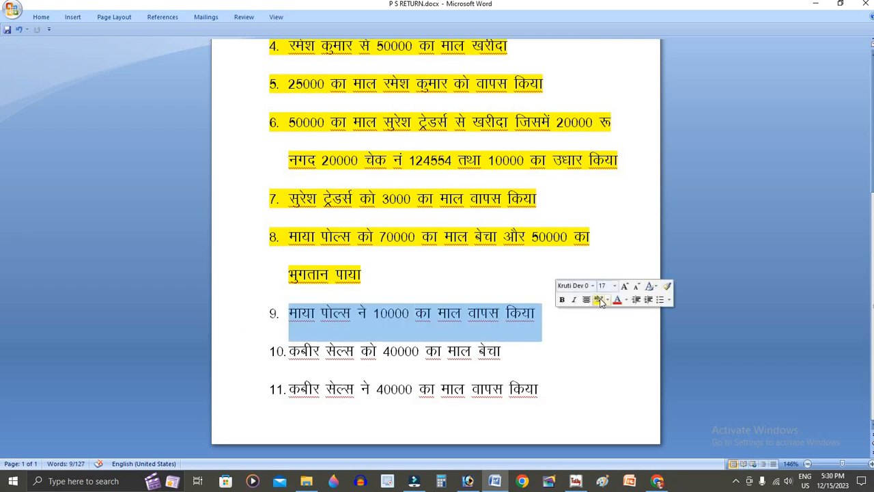
click(598, 299)
key(Right)
click(533, 313)
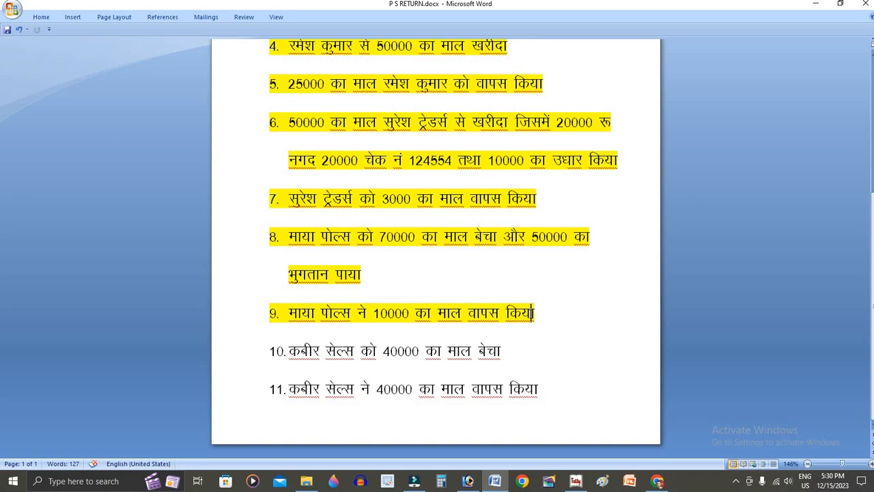
key(alt+Tab)
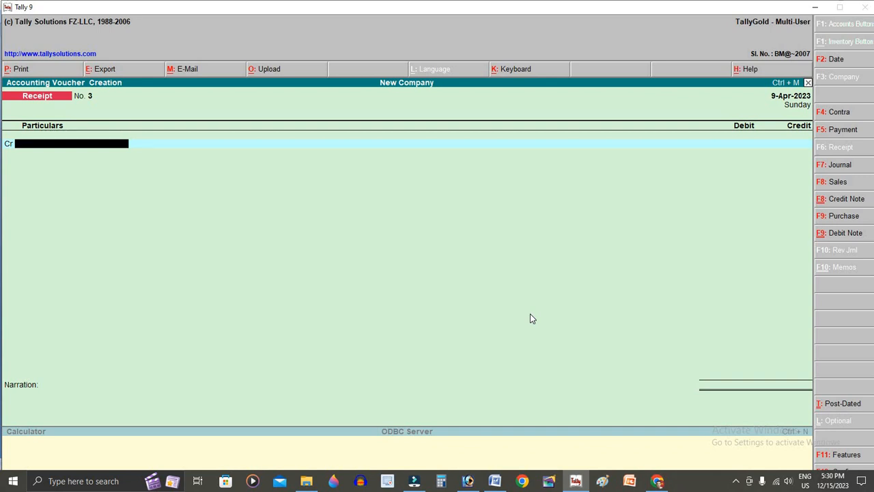
key(ctrl+F8)
key(Return)
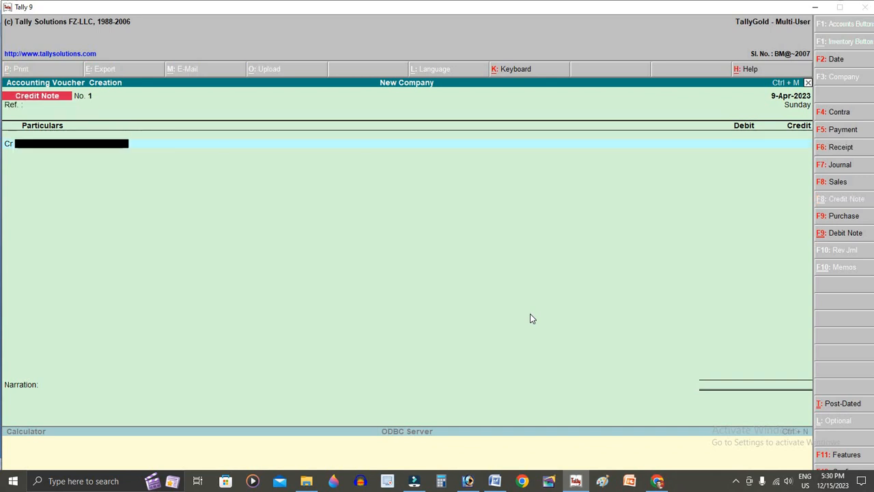
text(m)
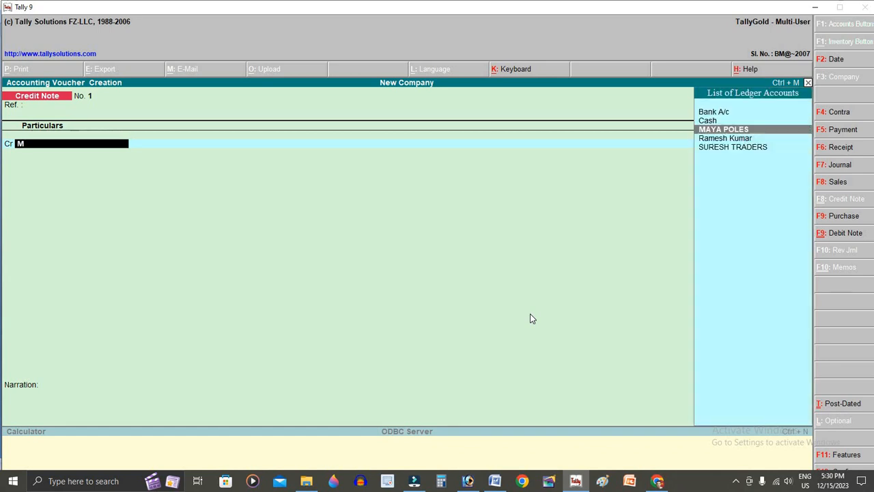
key(Return)
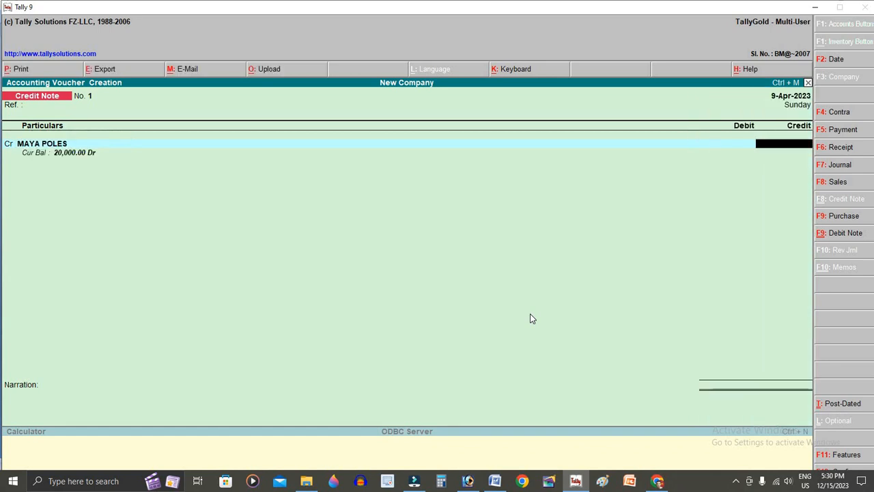
text(10000)
key(Return)
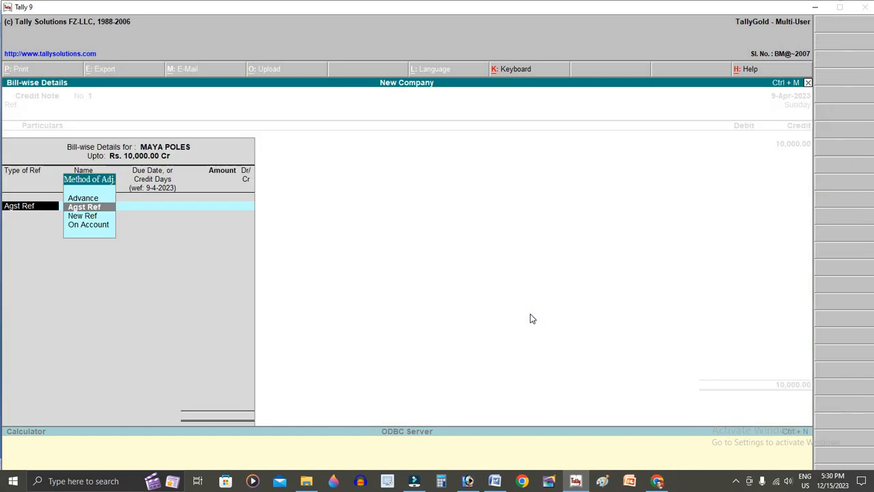
key(Down)
key(Down)
key(Return)
key(Return)
key(Return)
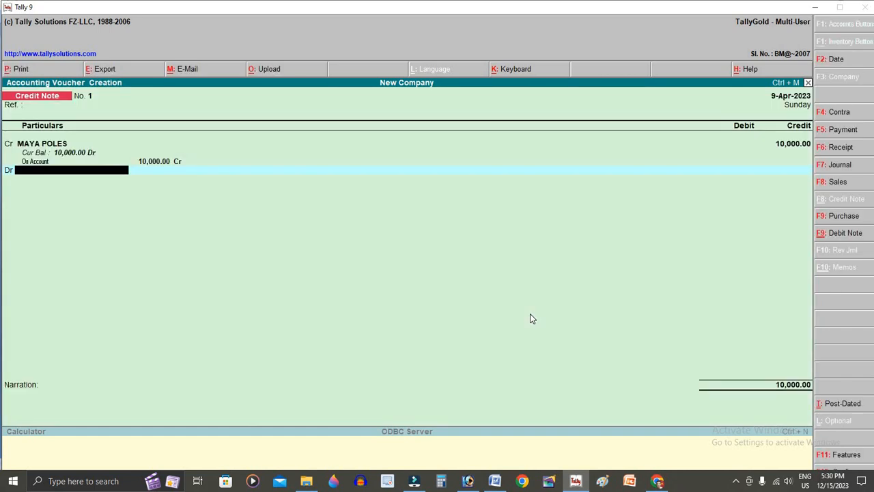
- Debit the 10,000 to a newly created SALES RETURN ledger and save the credit note
key(alt+c)
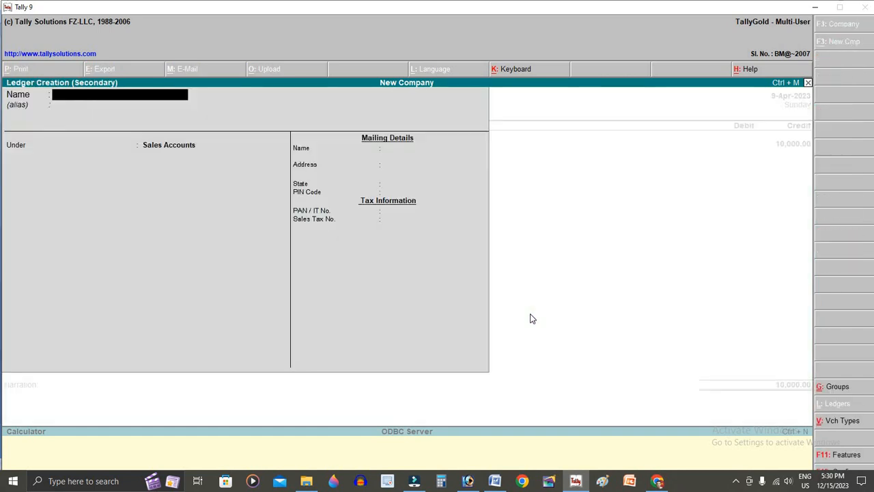
text(SALES RETURN)
key(Return)
key(ctrl+a)
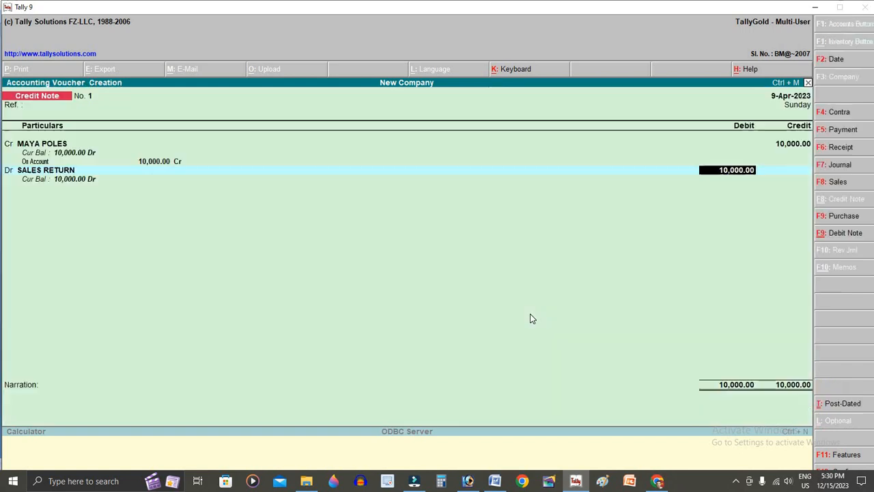
key(Return)
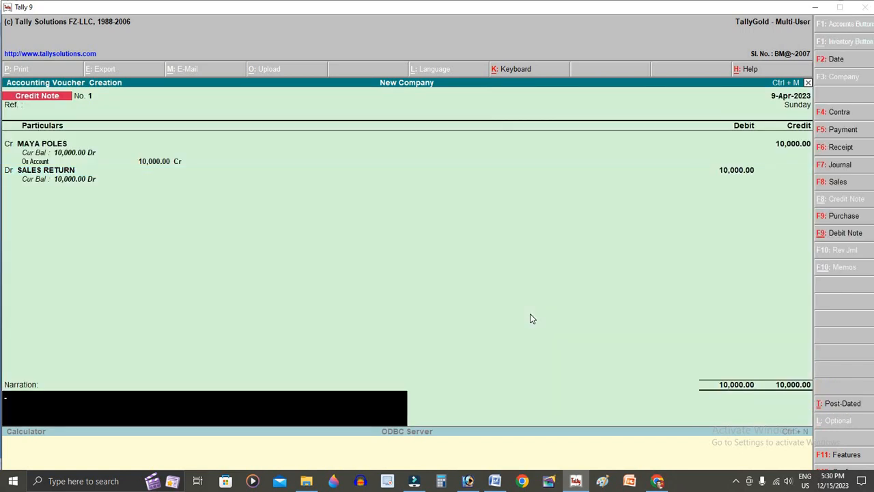
key(Return)
key(Return)
key(Escape)
key(Return)
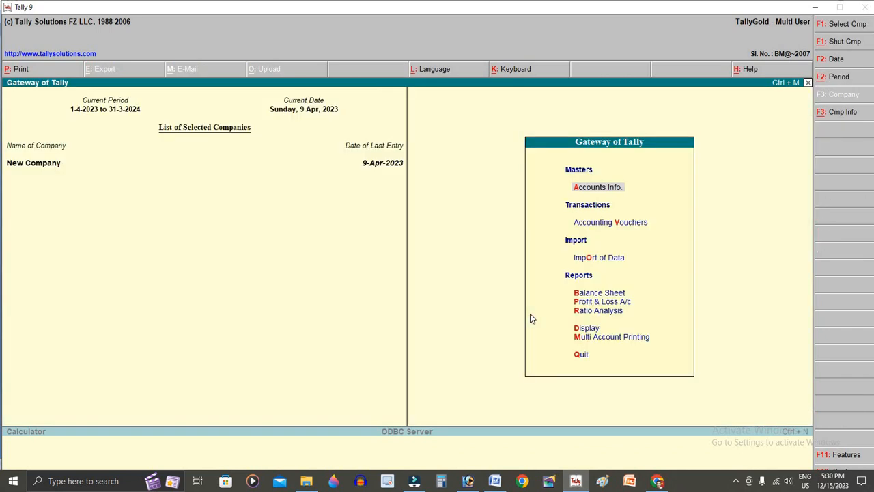
- Date the next voucher 10-Apr-2023 and switch to a Sales voucher in voucher mode
key(v)
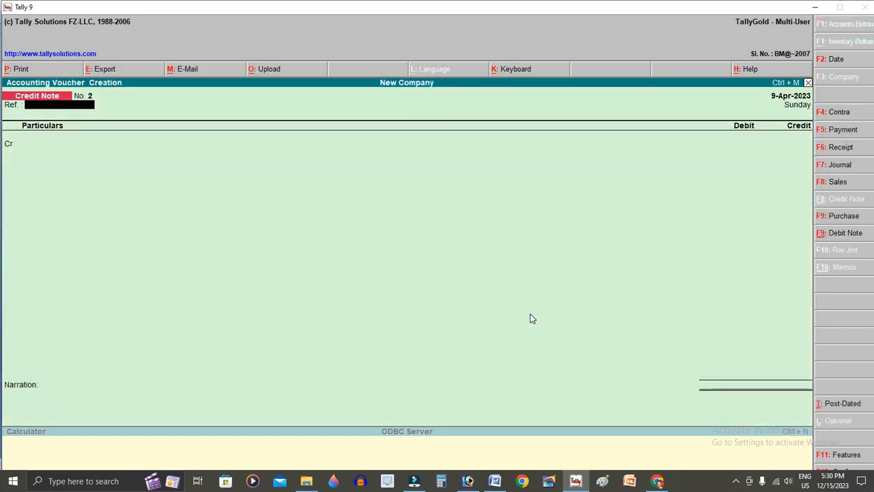
key(F2)
key(Return)
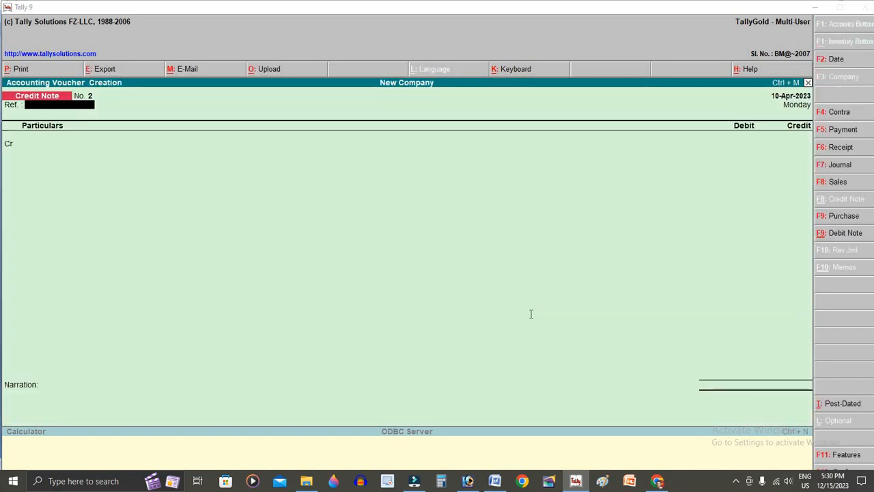
key(alt+Tab)
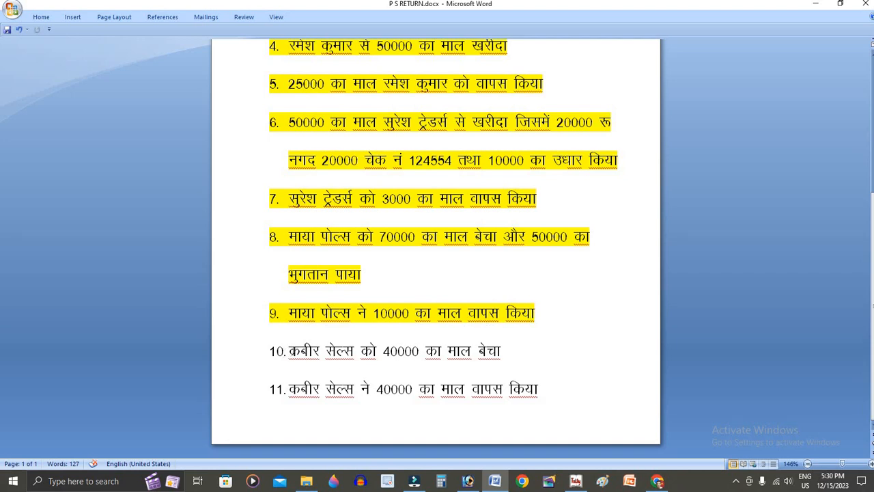
drag(288, 350, 506, 355)
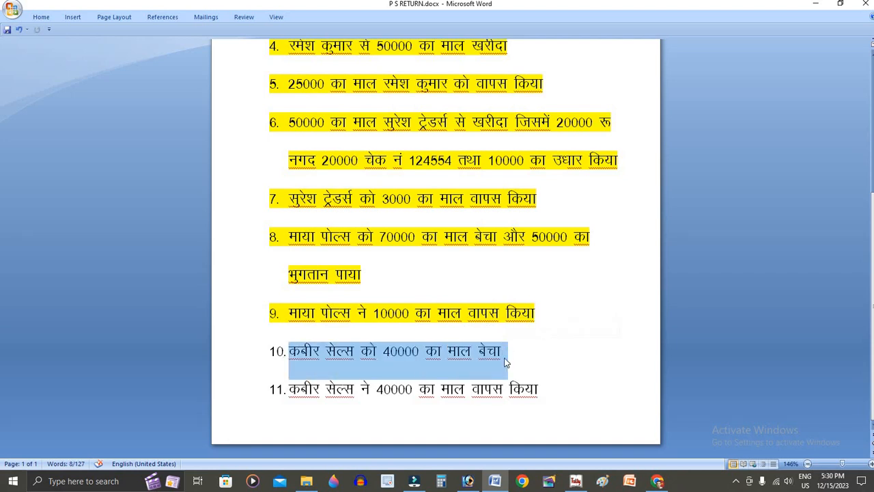
key(alt+Tab)
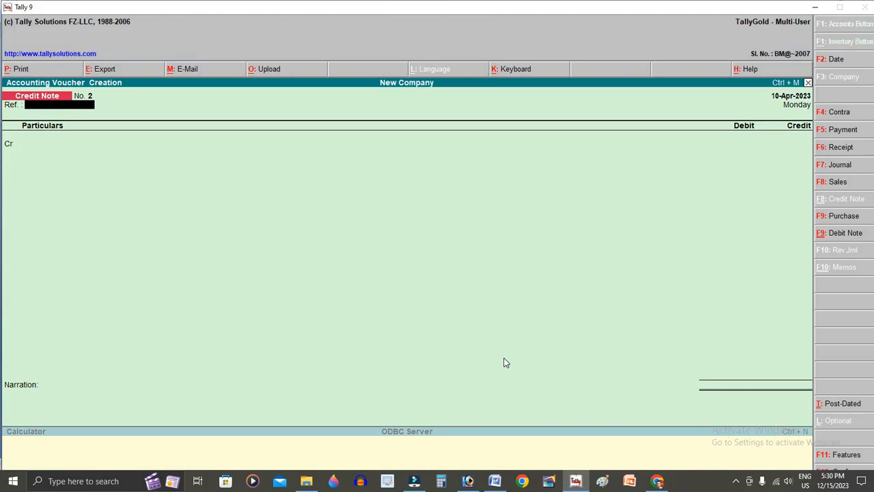
key(F8)
key(ctrl+v)
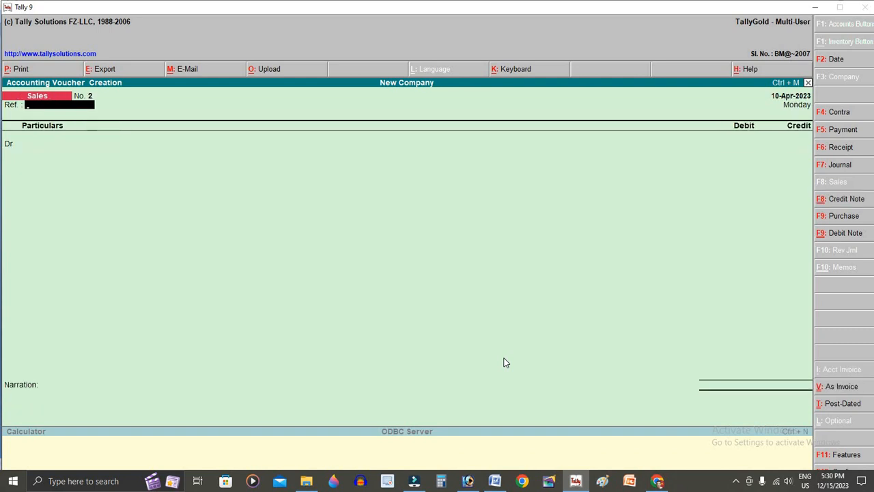
key(Return)
- Create the customer ledger KABEER SALES under Sundry Debtors
key(alt+c)
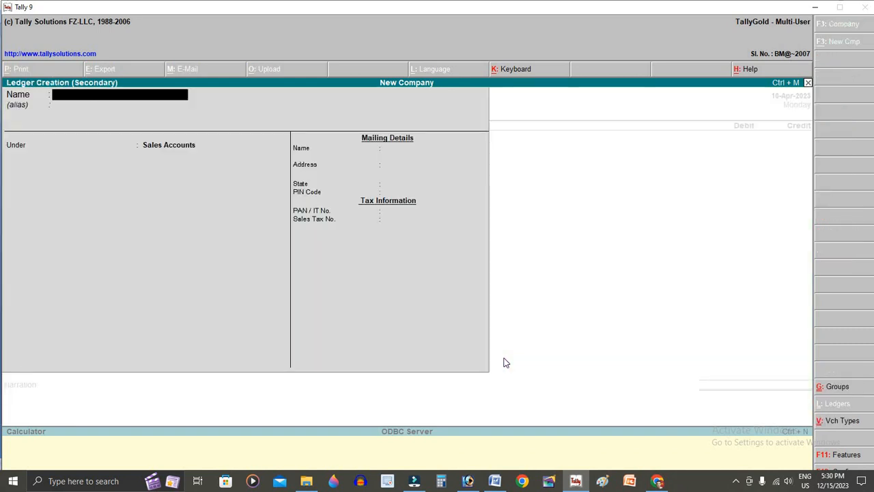
text(KAN)
key(BackSpace)
text(BEER)
key(Return)
key(alt+Tab)
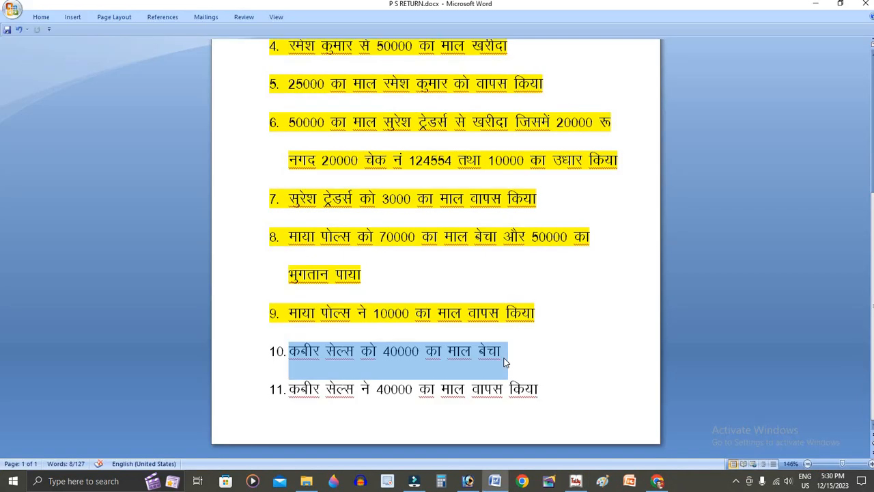
key(alt+Tab)
key(BackSpace)
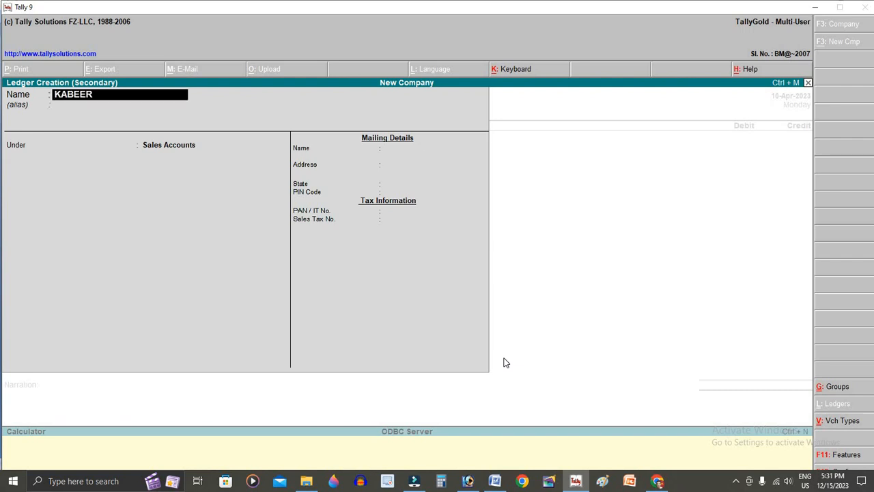
text(SALES)
key(Return)
key(Return)
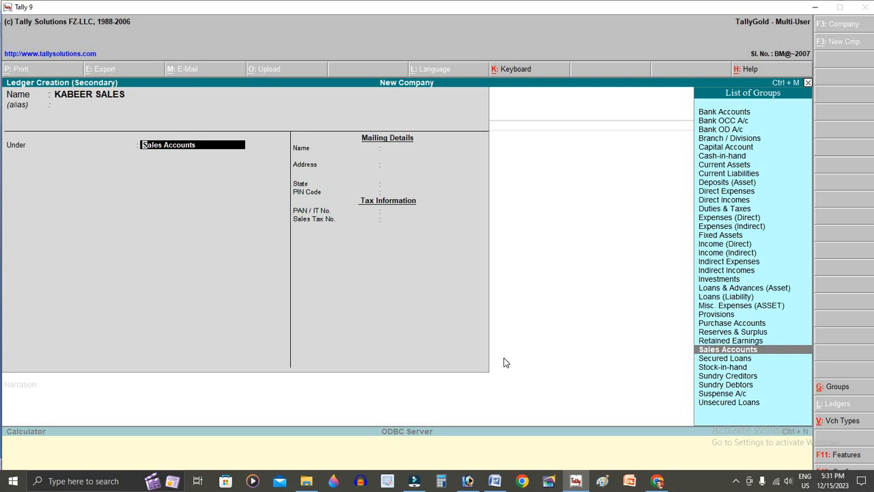
key(Down)
key(Down)
key(Down)
key(Down)
key(Down)
key(Up)
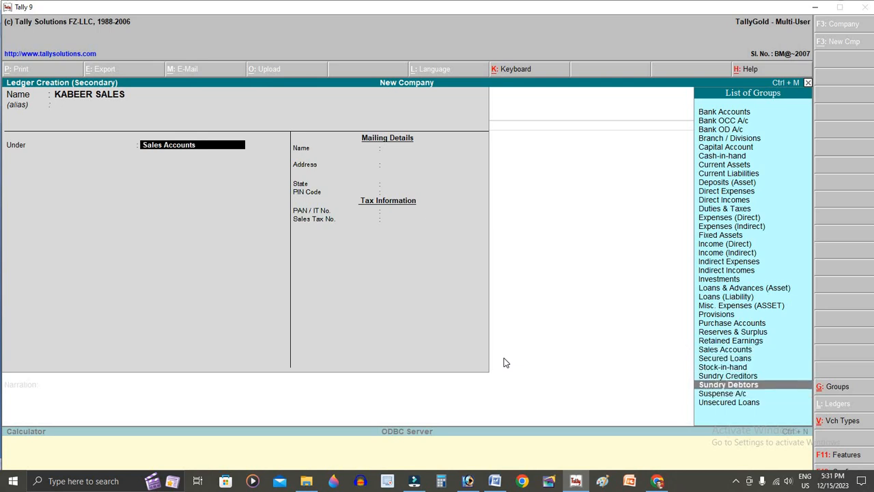
key(Return)
key(Return)
key(Return)
key(Return)
key(Return)
key(Return)
key(Return)
key(Return)
key(Return)
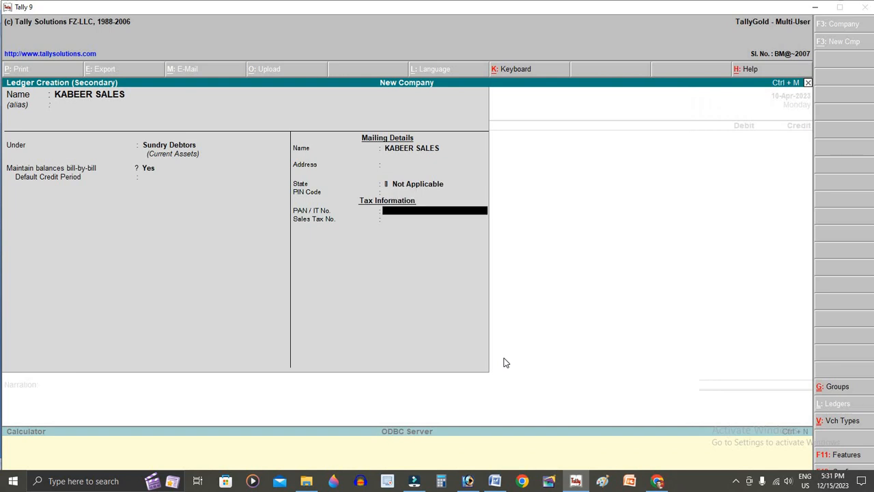
- Debit KABEER SALES 40,000 as a new reference, credit SALES A/C, and save the voucher
text(40000)
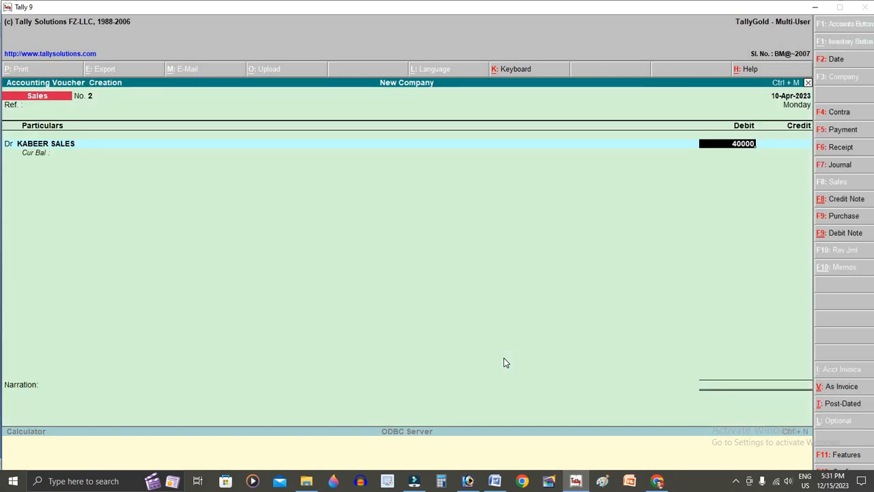
key(Return)
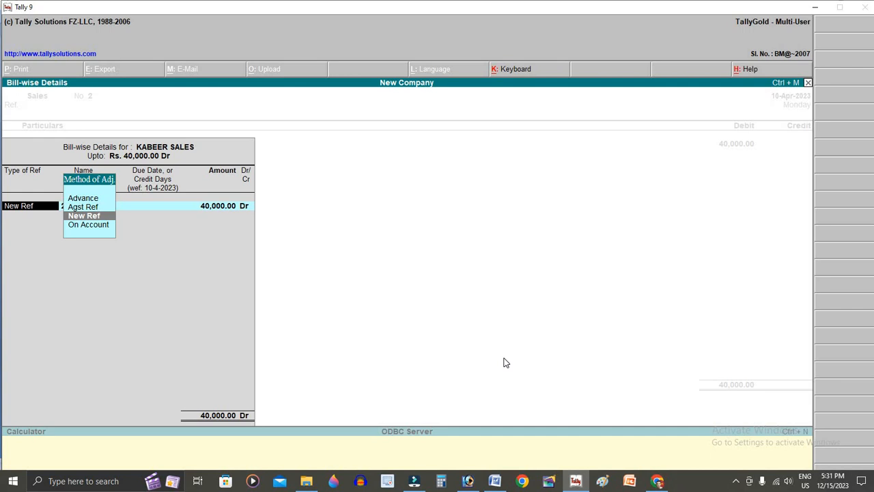
key(Return)
key(Return)
key(Return)
key(Return)
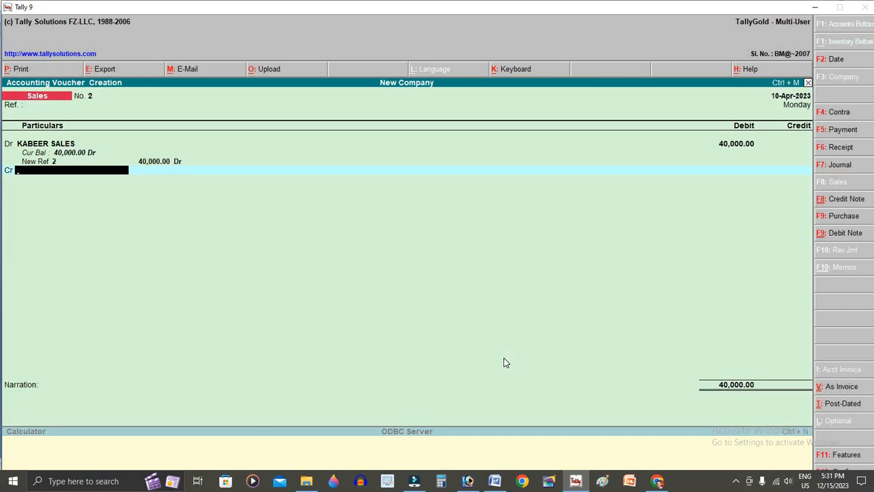
text(SA)
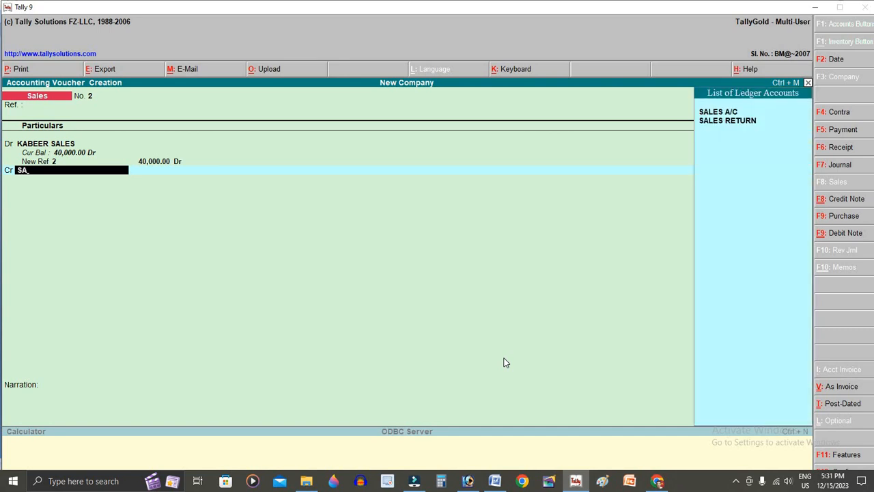
key(Return)
key(Return)
key(Return)
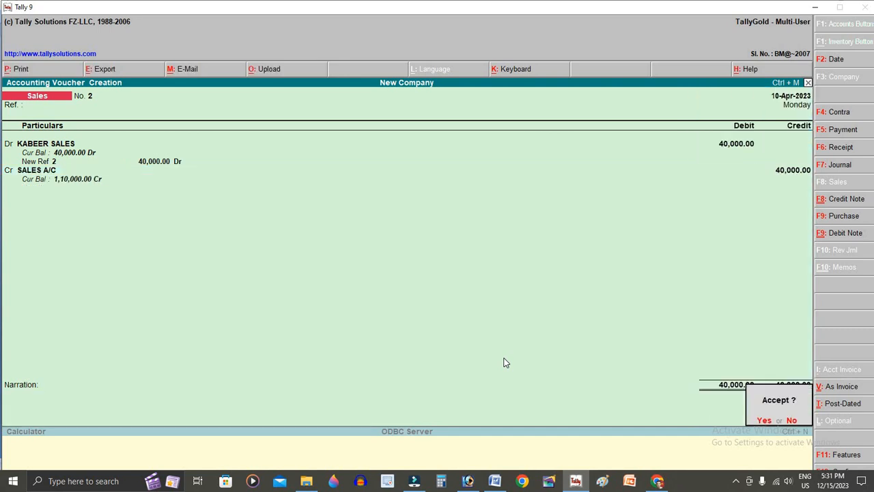
key(Return)
- Set the next voucher date to 11-Apr-2023
key(F2)
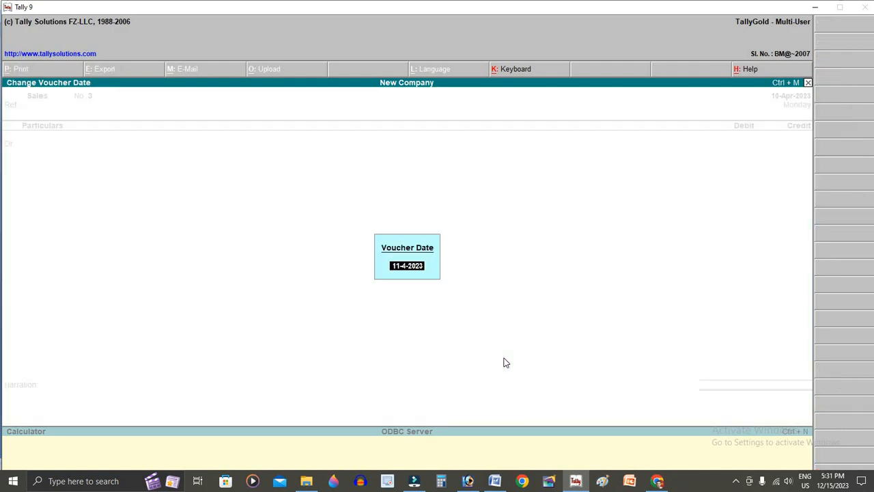
key(Return)
key(alt+Tab)
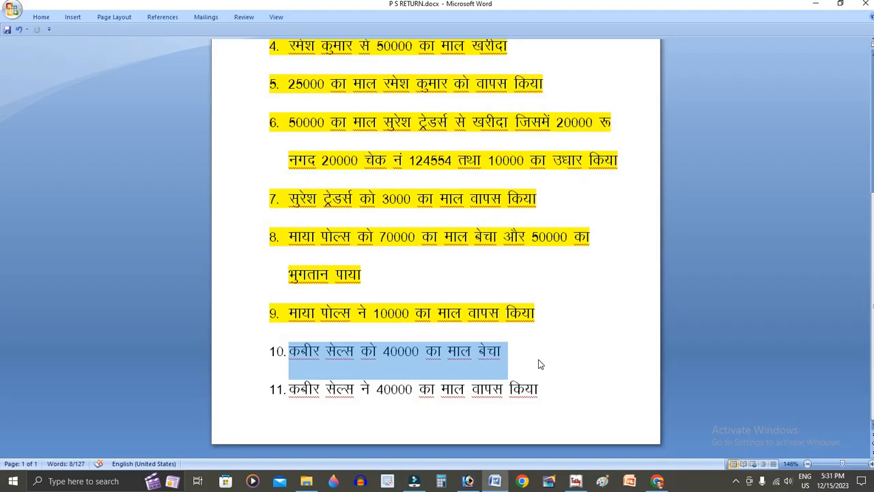
- Highlight item 11 (Kabeer Sales return) and item 10 (Kabeer Sales sale) in yellow
drag(506, 356, 318, 356)
click(547, 375)
drag(545, 396, 291, 400)
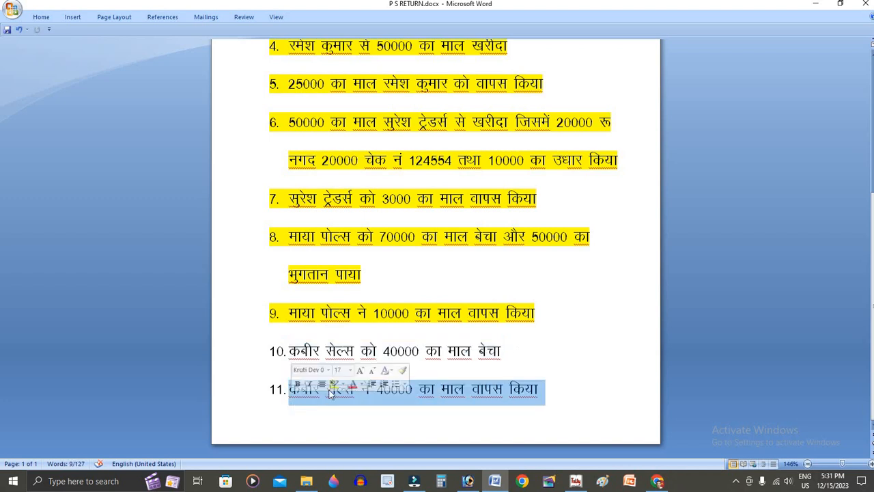
click(338, 385)
click(495, 363)
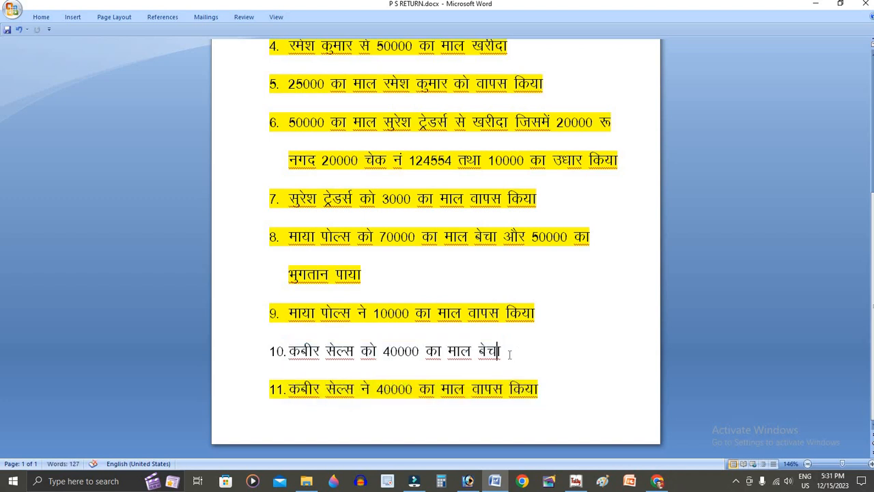
drag(504, 353, 288, 361)
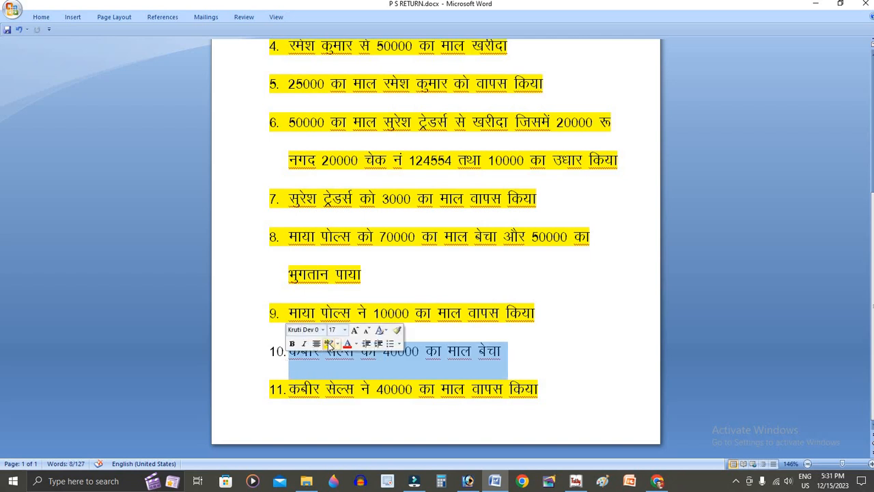
click(329, 343)
click(559, 394)
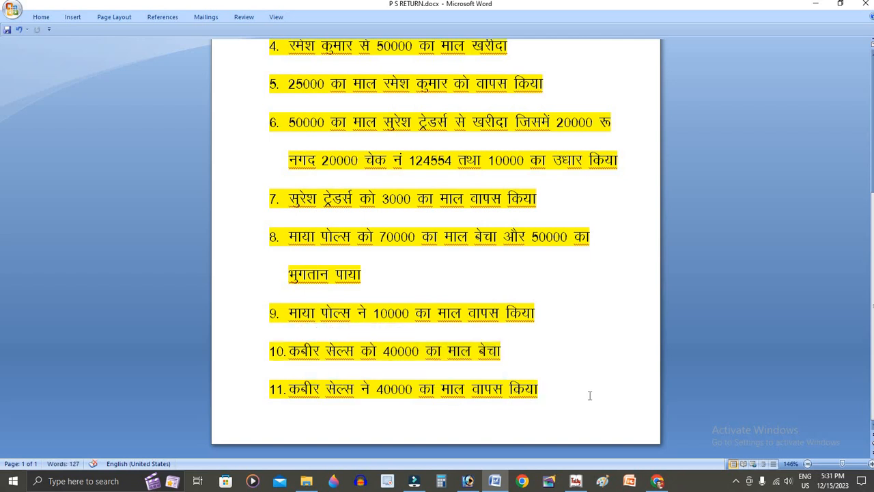
- Start a Credit Note crediting KABEER SALES 40,000 on account
key(alt+Tab)
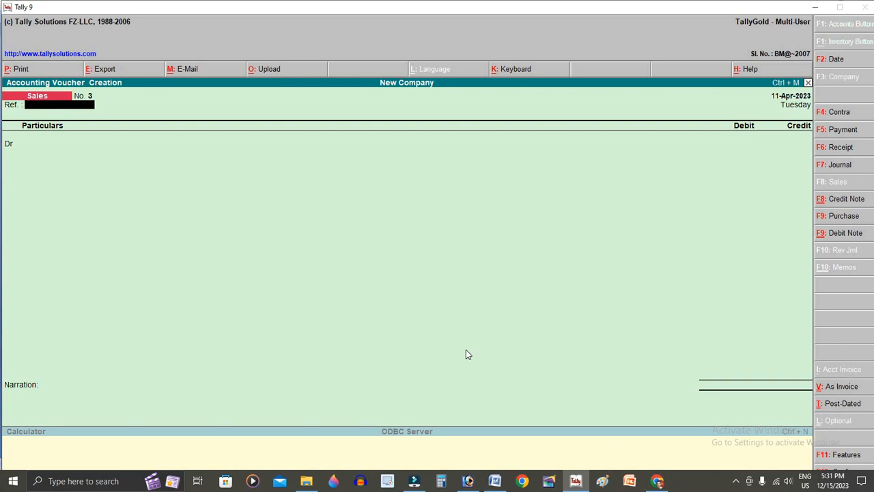
key(ctrl+F8)
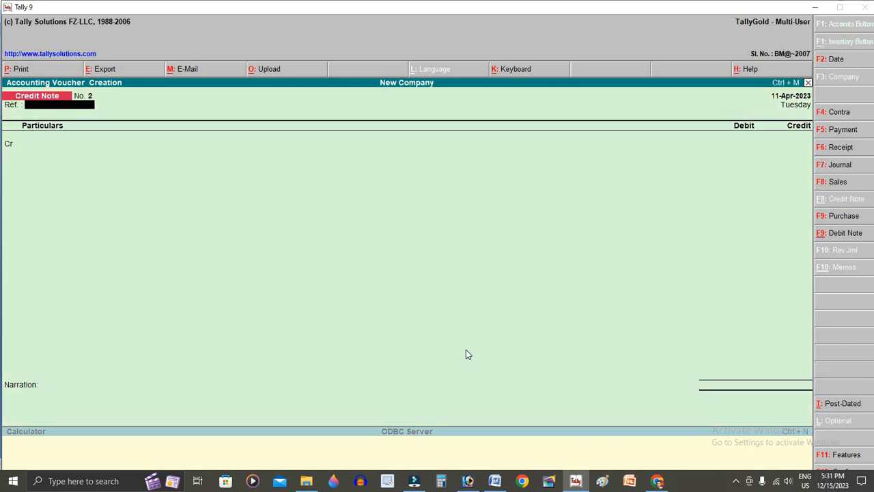
key(Return)
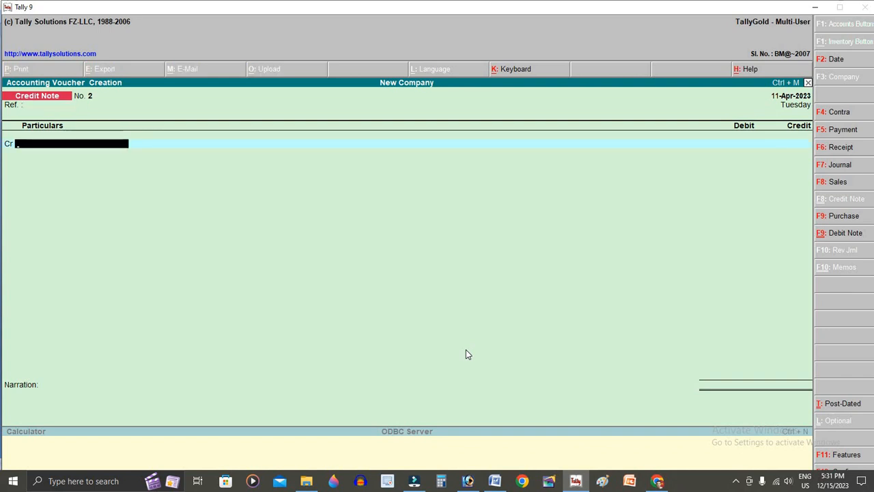
text(KA)
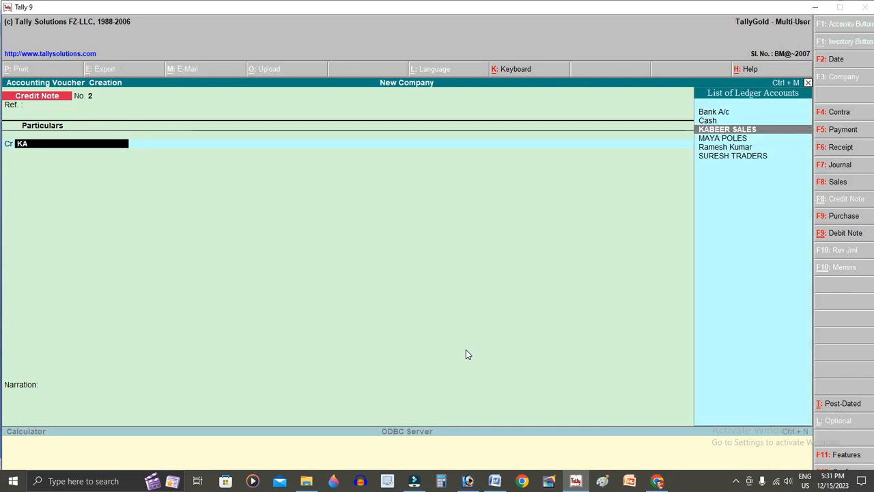
key(Return)
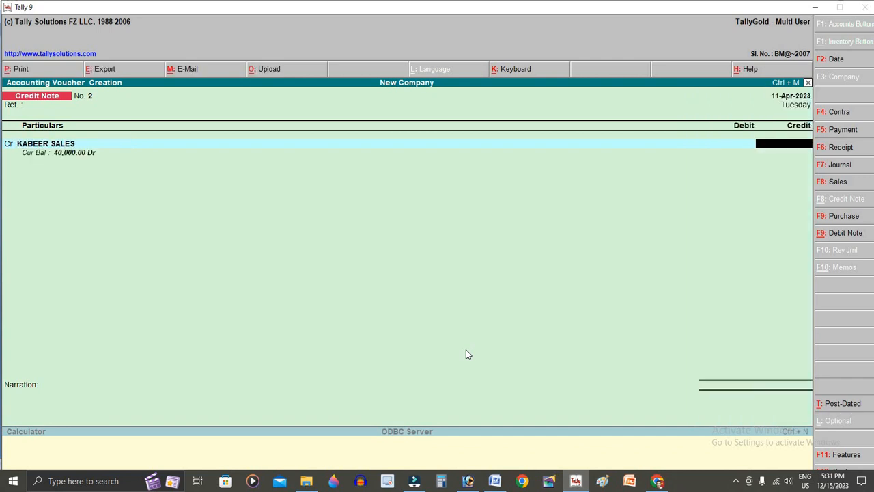
key(alt+Tab)
key(alt+Tab)
text(40,000)
key(Return)
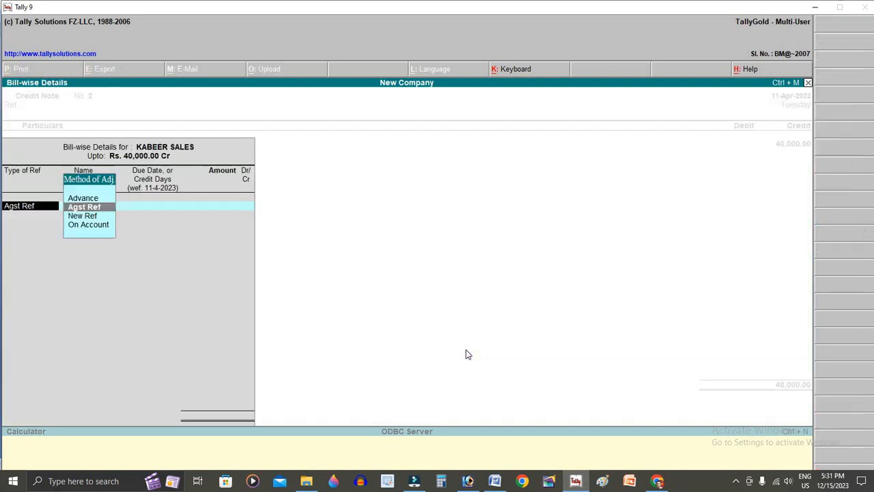
key(Down)
key(Down)
key(Return)
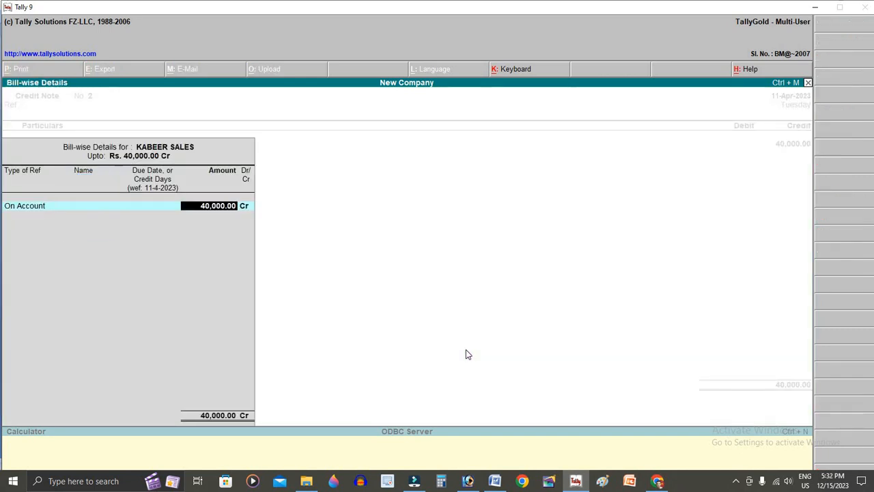
key(Return)
- Debit SALES RETURN for the 40,000 and save the credit note
text(SA)
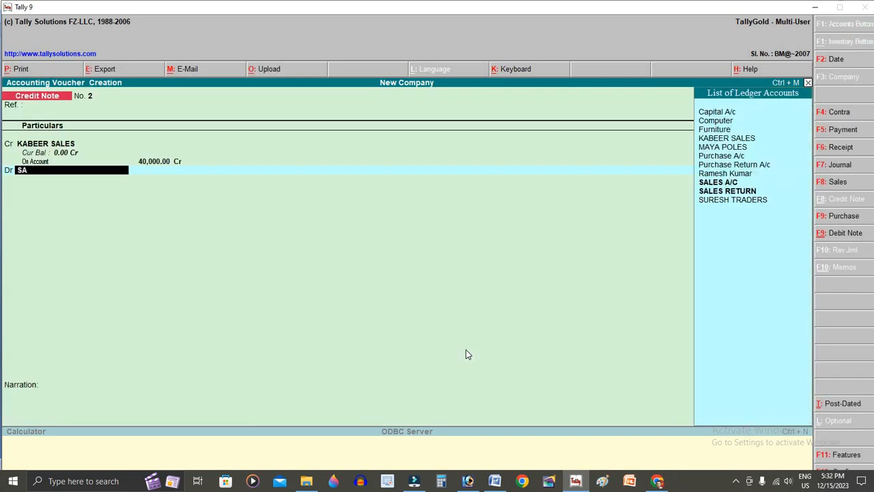
key(Down)
key(Return)
key(Return)
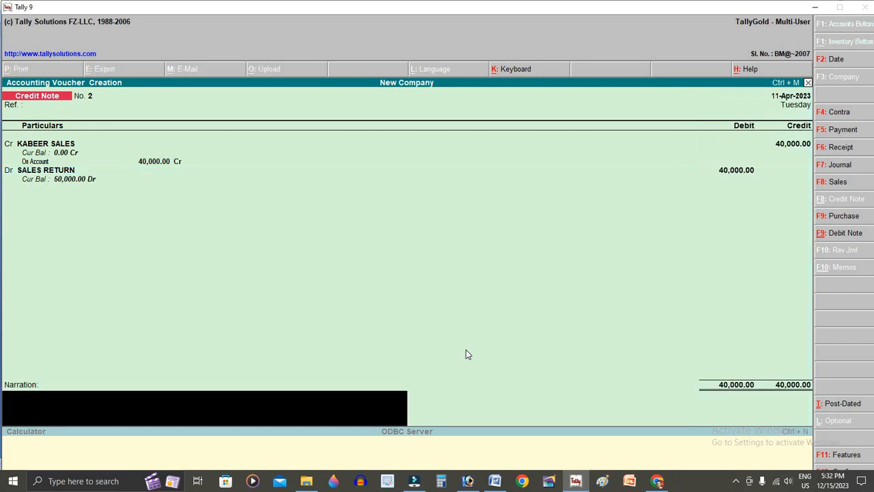
key(Return)
key(Return)
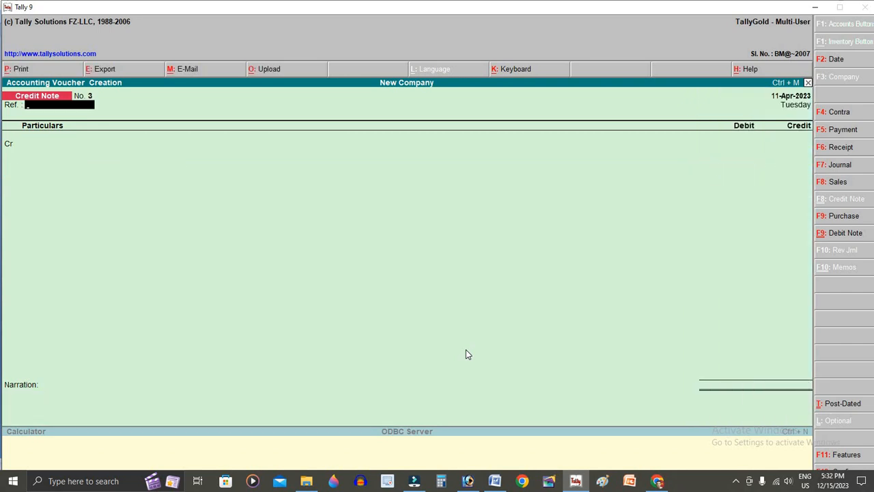
- View the Day Book from 1-Apr-2023 to 11-Apr-2023, then return to the Gateway of Tally
key(Escape)
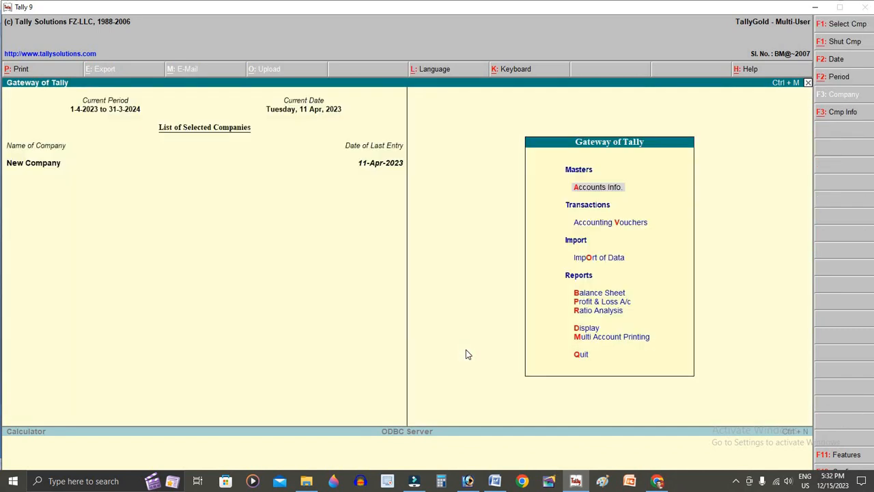
key(d)
key(d)
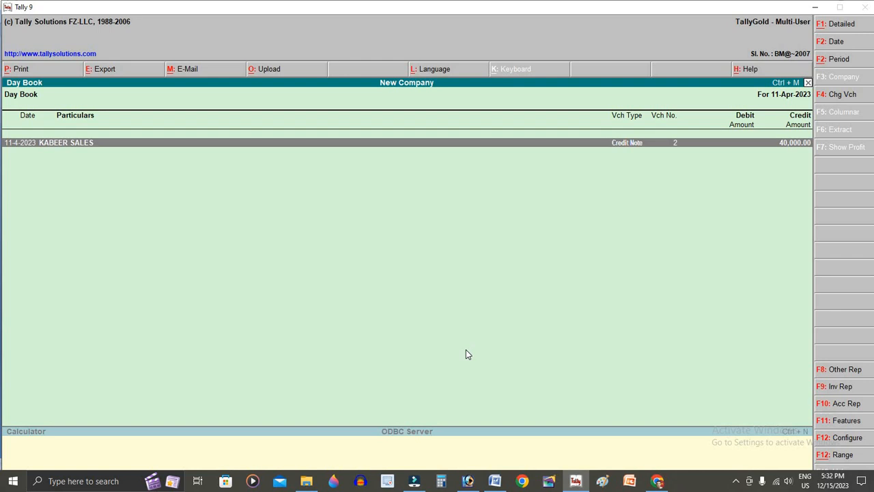
key(alt+F2)
text(1-4-2023)
key(Return)
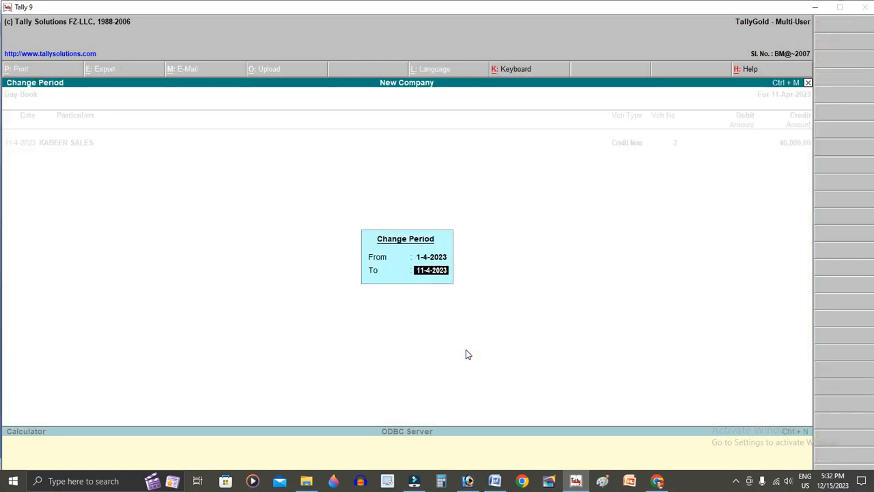
key(Return)
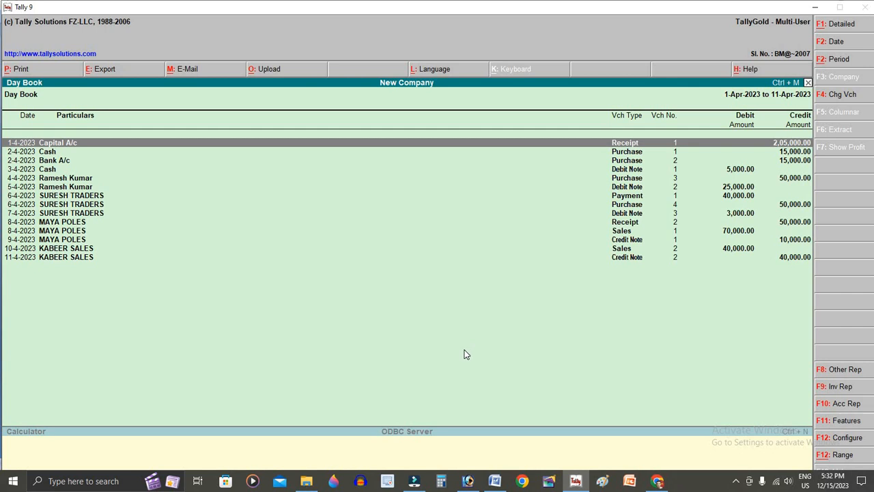
key(Escape)
key(Escape)
key(Escape)
key(Escape)
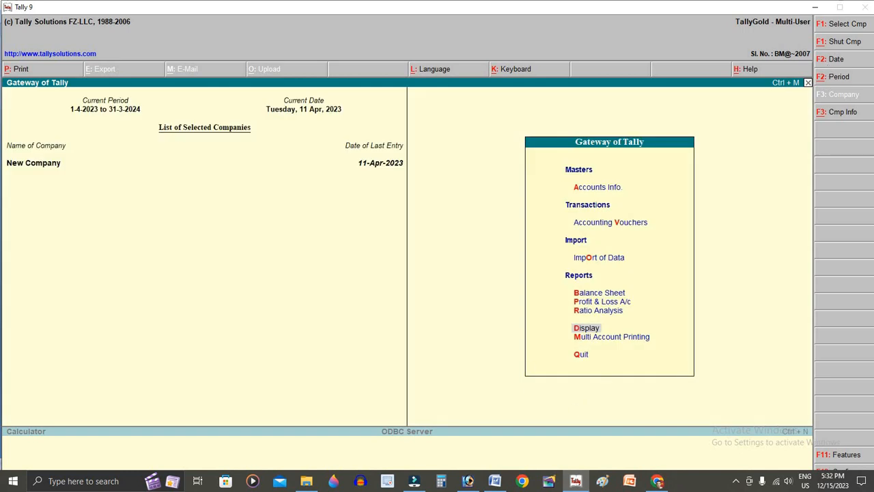
- Browse the TALLY\Entry folder in File Explorer to find Tally return.docx
click(315, 482)
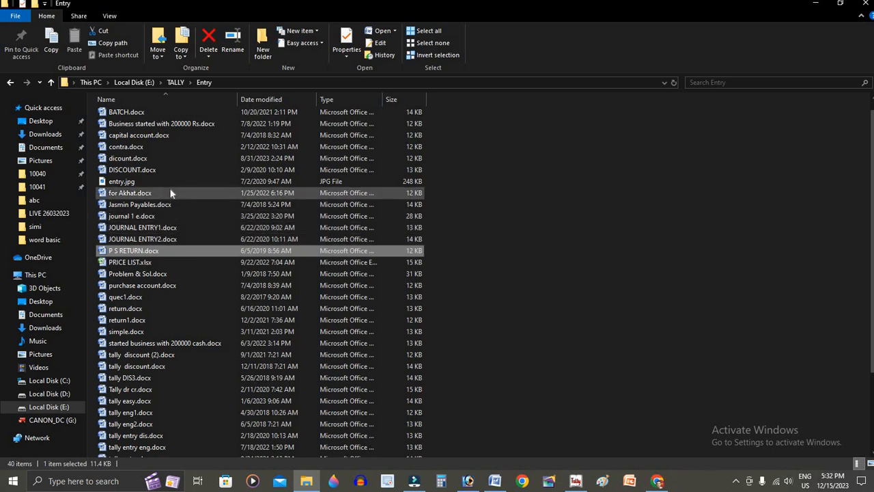
scroll(171, 193, up, 1)
scroll(178, 218, down, 1)
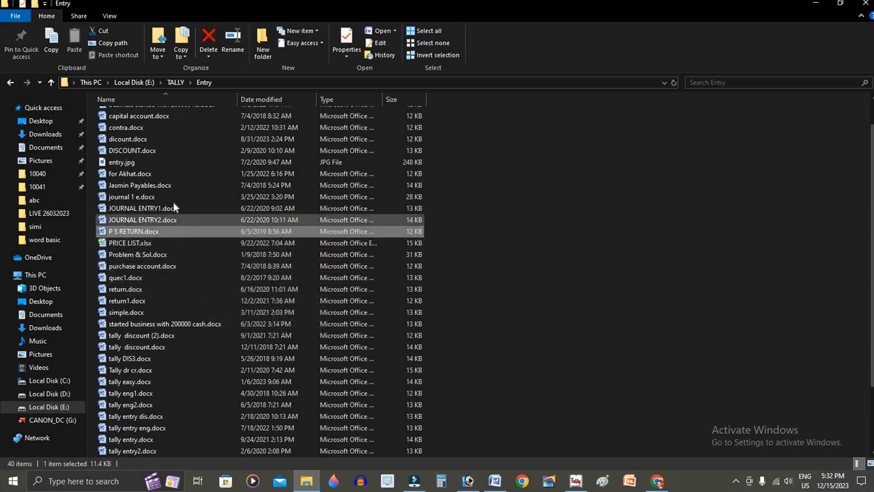
scroll(172, 200, up, 1)
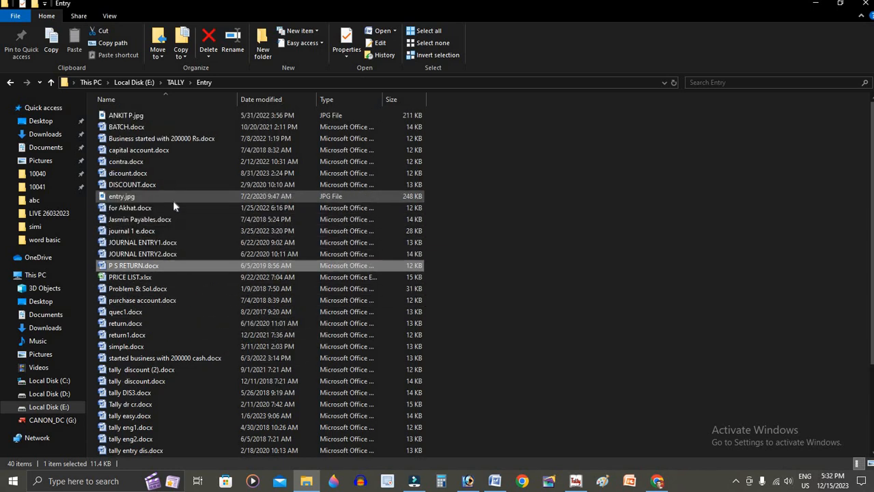
click(171, 150)
scroll(168, 350, down, 3)
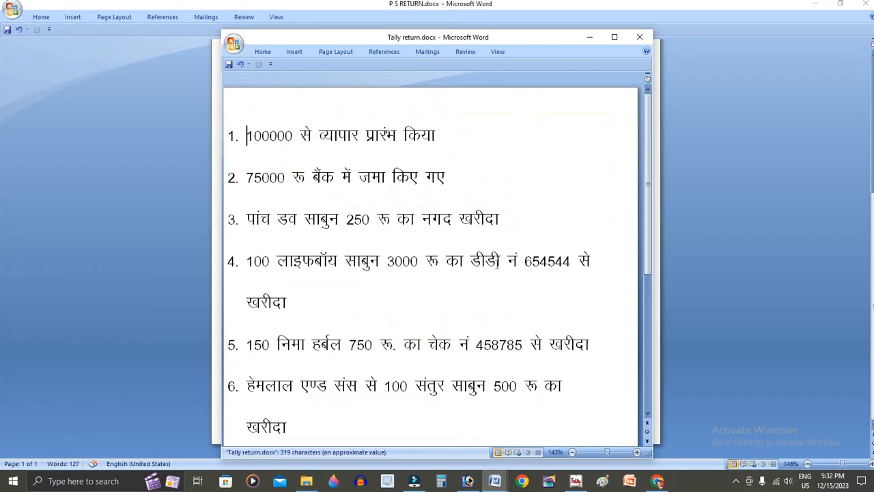
- Open Tally return.docx and select the soap names in items 3 to 5
double_click(500, 36)
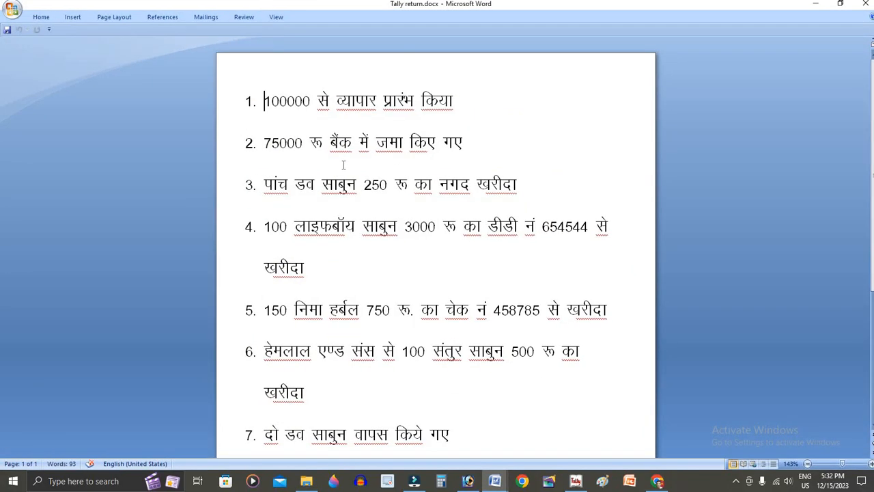
ctrl+scroll(343, 164, down, 2)
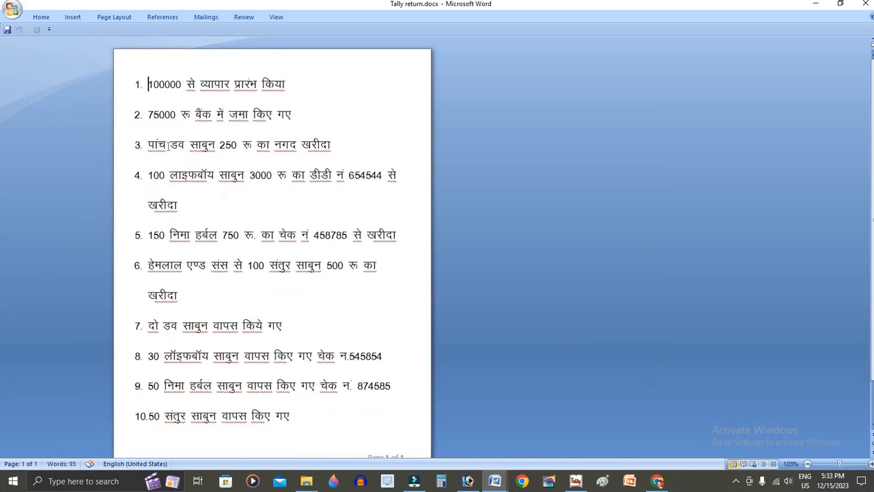
drag(169, 146, 218, 146)
drag(169, 175, 251, 198)
drag(170, 235, 327, 266)
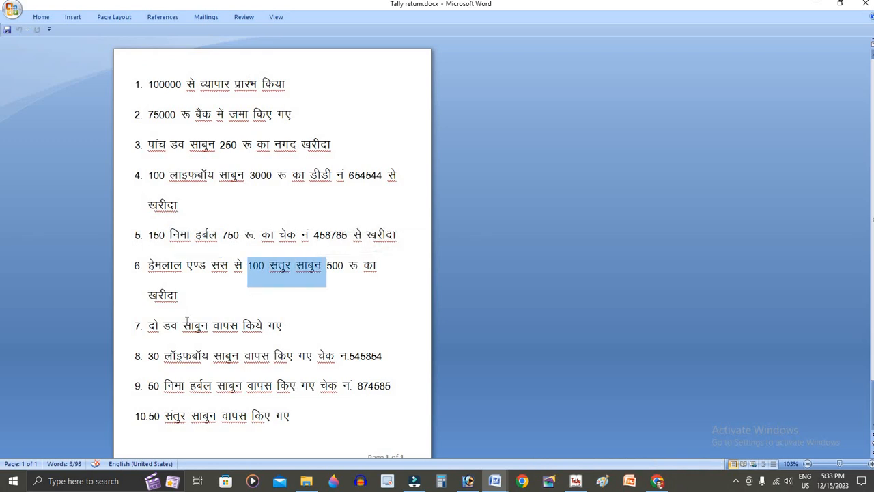